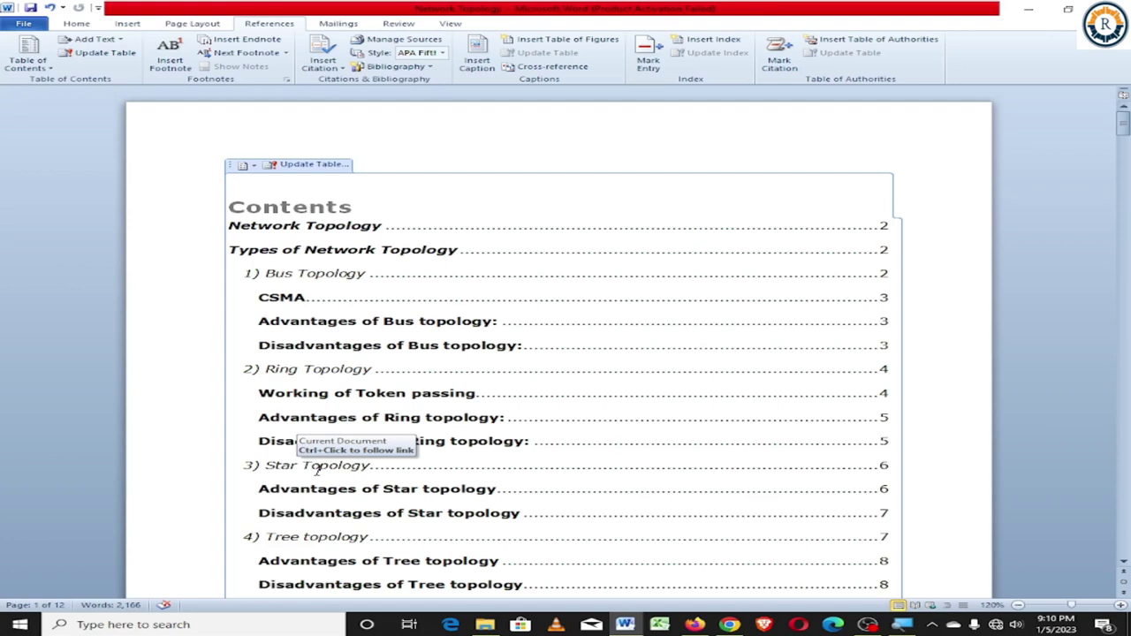
Follow the contents table link to the 3) Star Topology section.
ctrl+click(320, 476)
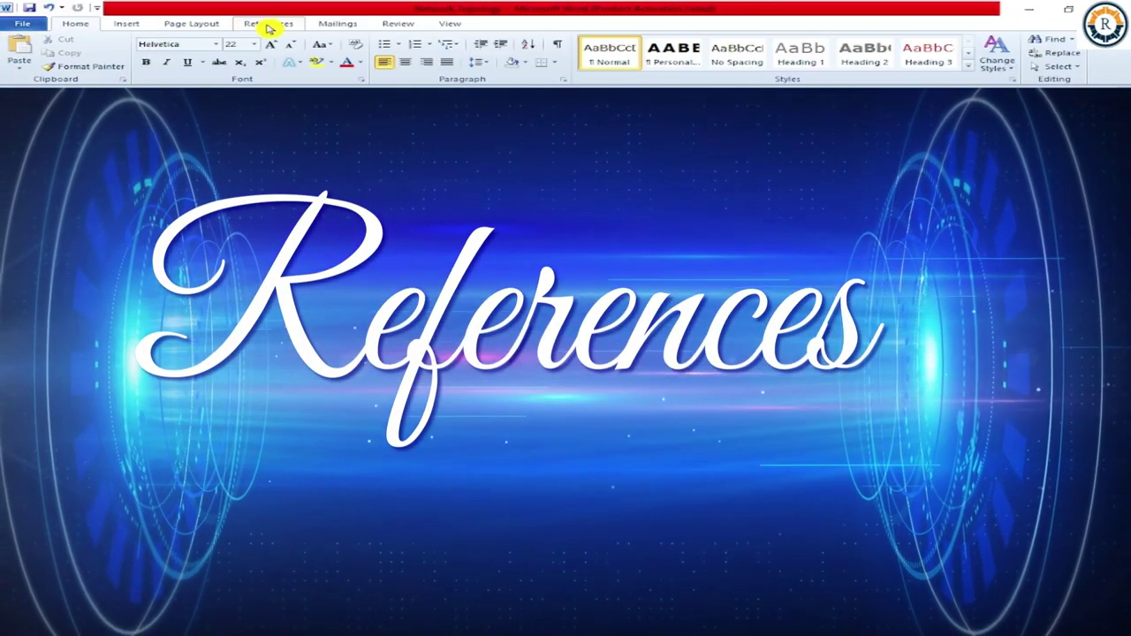
Delete the blank lines at the top of page 1 so the Network Topology title comes first.
click(267, 25)
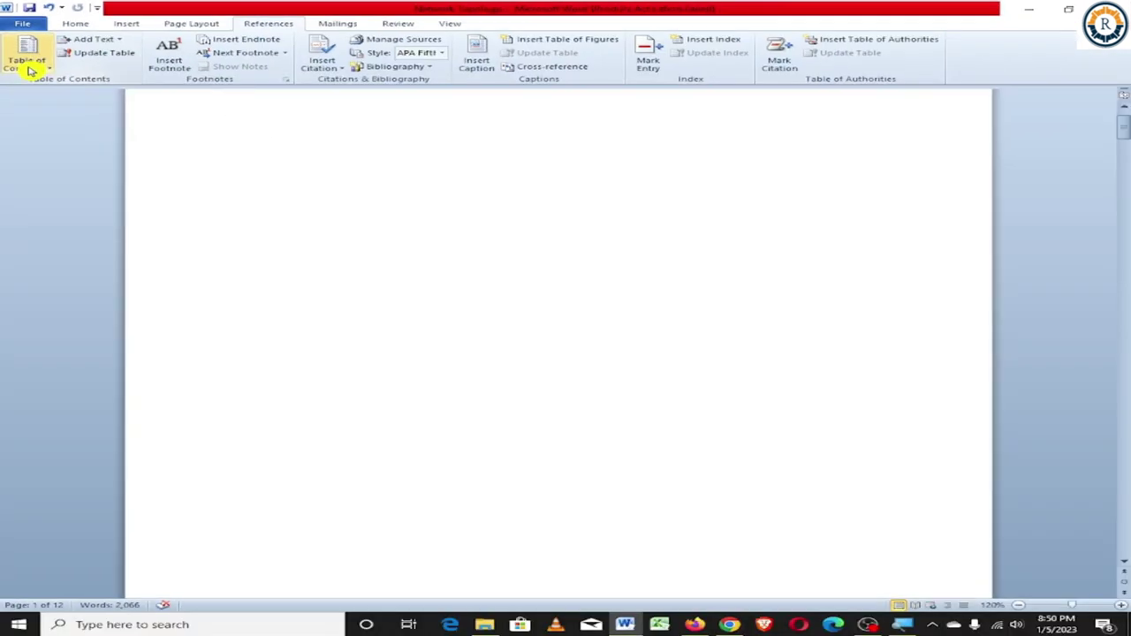
key(Delete)
key(Delete)
key(Delete)
key(Delete)
key(Delete)
key(Delete)
key(Delete)
key(Delete)
key(Delete)
key(Delete)
key(Delete)
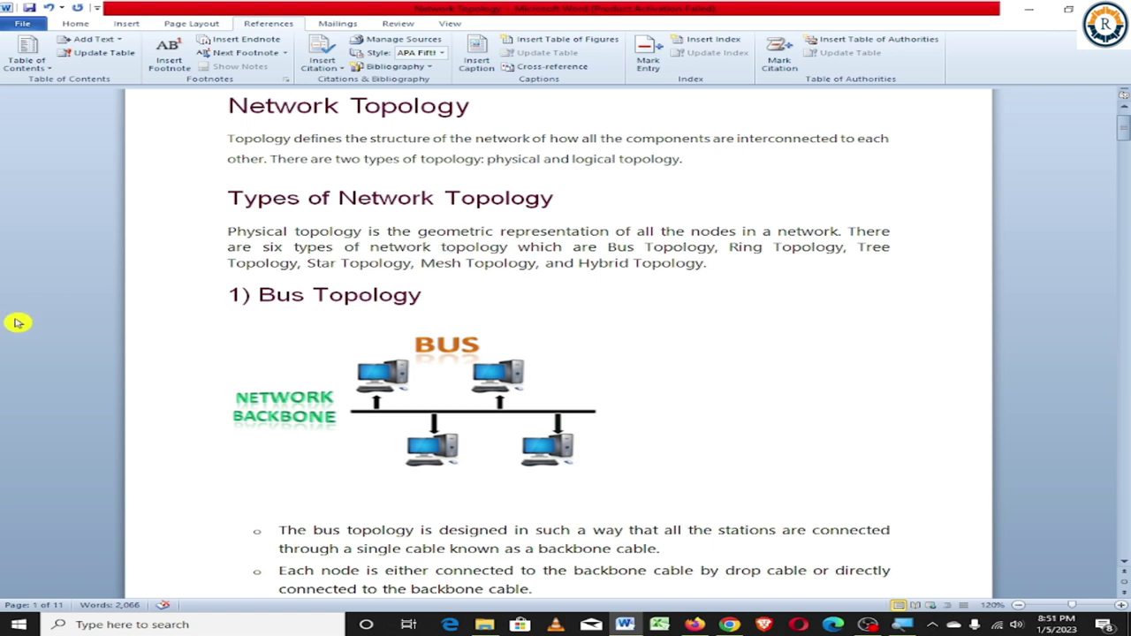
scroll(474, 262, down, 4)
scroll(470, 256, down, 5)
scroll(469, 256, down, 6)
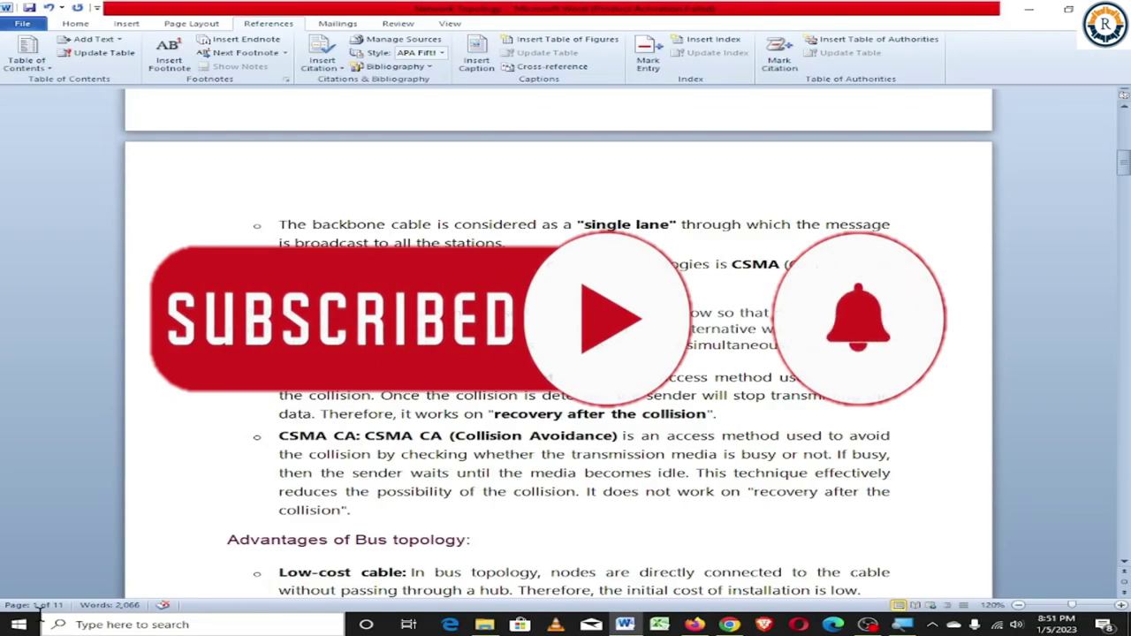
scroll(495, 323, up, 3)
scroll(495, 323, up, 15)
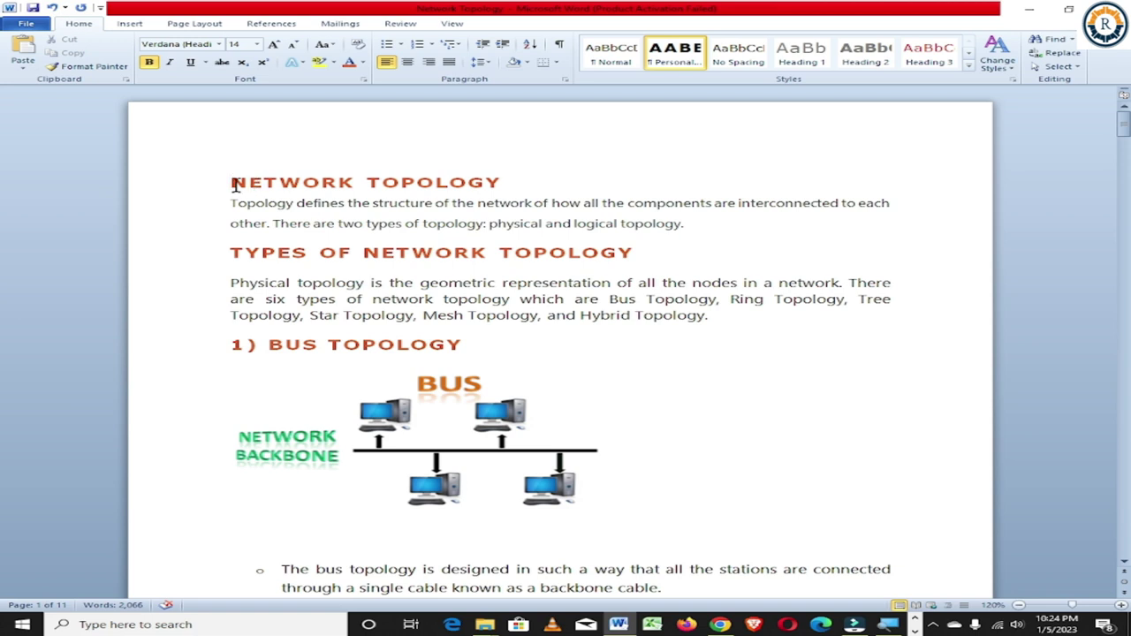
Make the NETWORK TOPOLOGY title a bold, italic, underlined Heading 1 at 22 pt.
drag(231, 183, 460, 185)
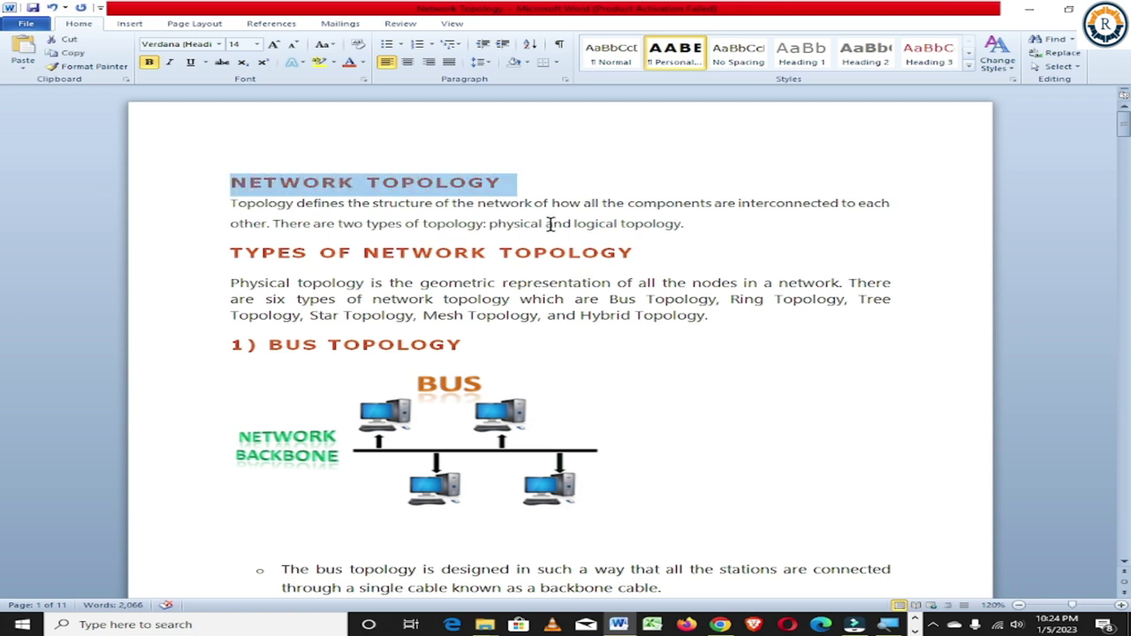
click(801, 53)
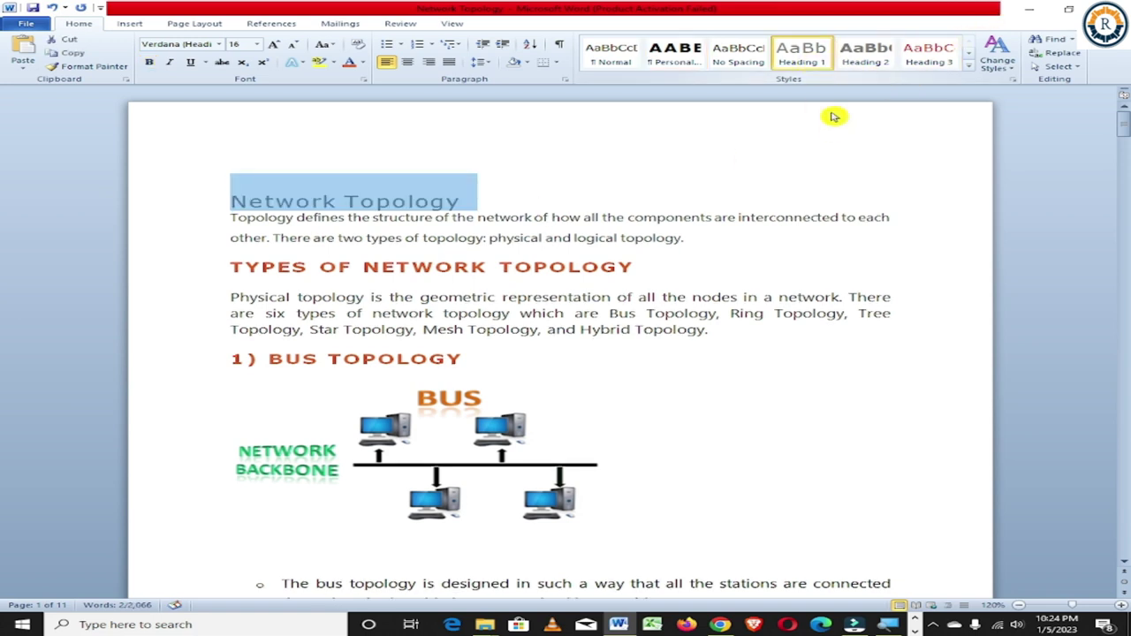
click(150, 63)
click(170, 63)
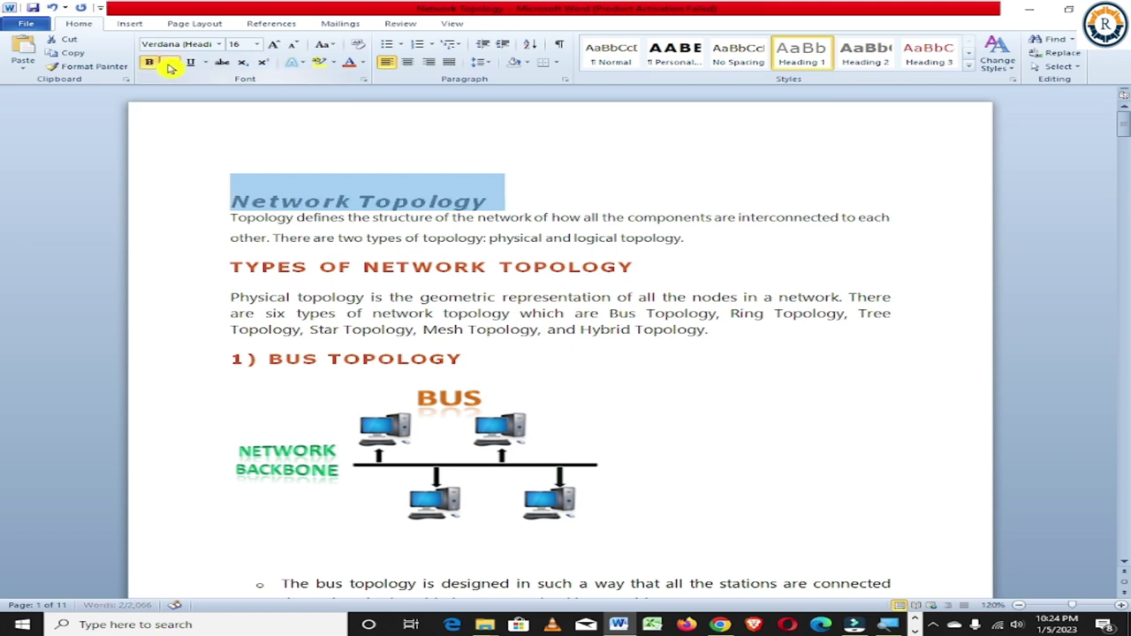
click(191, 63)
click(278, 46)
click(278, 46)
click(279, 46)
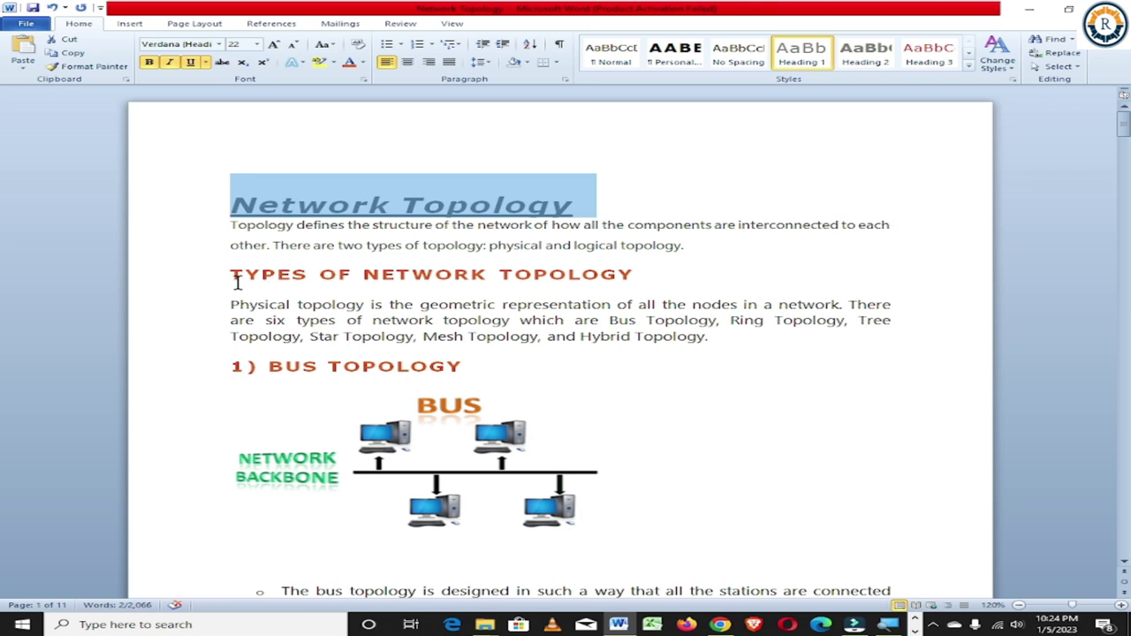
Make TYPES OF NETWORK TOPOLOGY a bold, italic, underlined Heading 1 at 20 pt.
drag(233, 279, 633, 276)
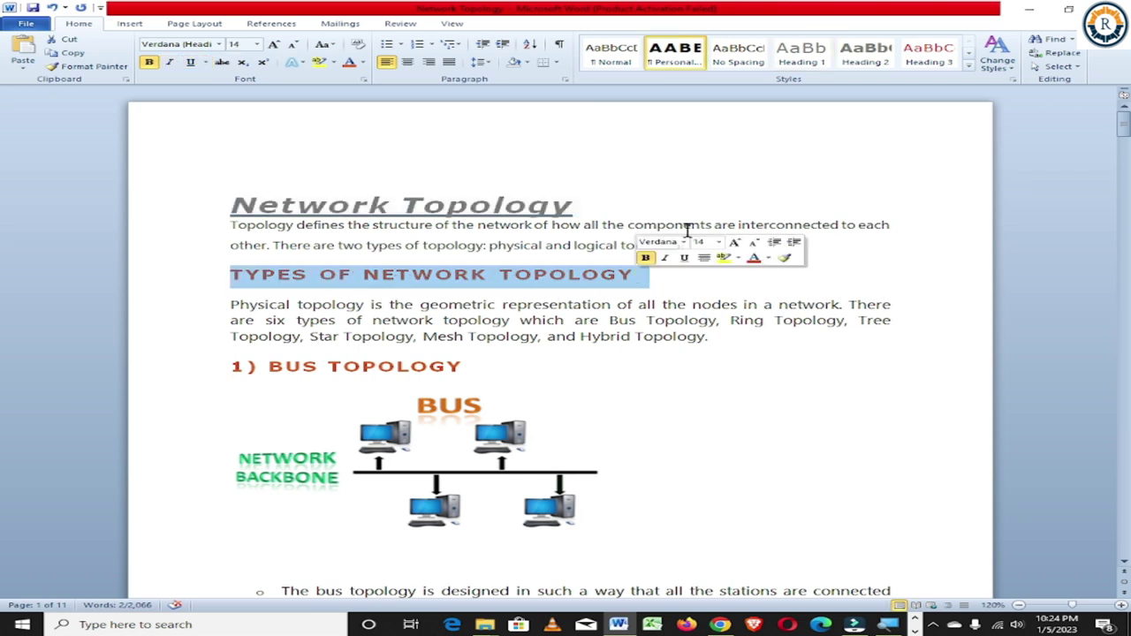
click(821, 58)
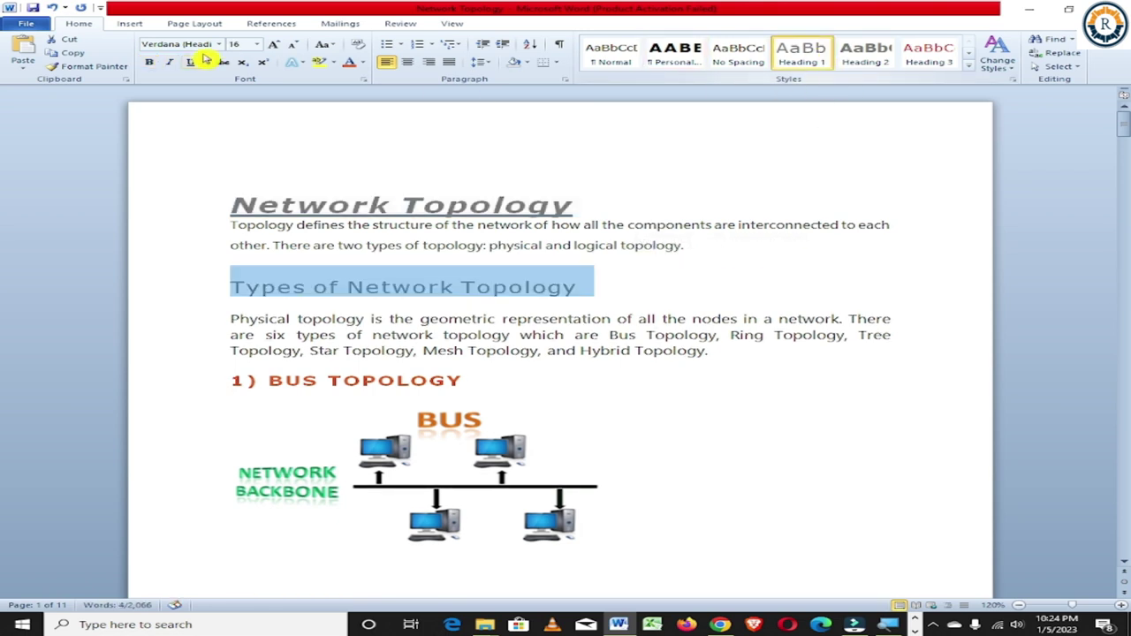
click(150, 63)
click(170, 63)
click(190, 63)
click(278, 48)
click(278, 49)
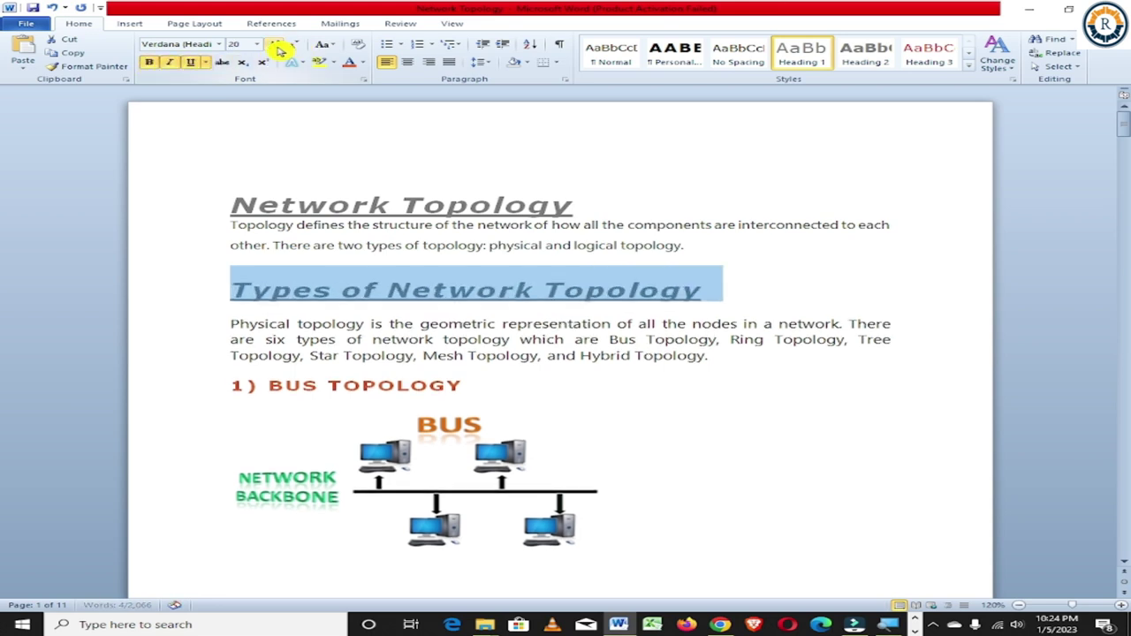
Apply the Heading 2 style to the 1) BUS TOPOLOGY heading.
click(319, 405)
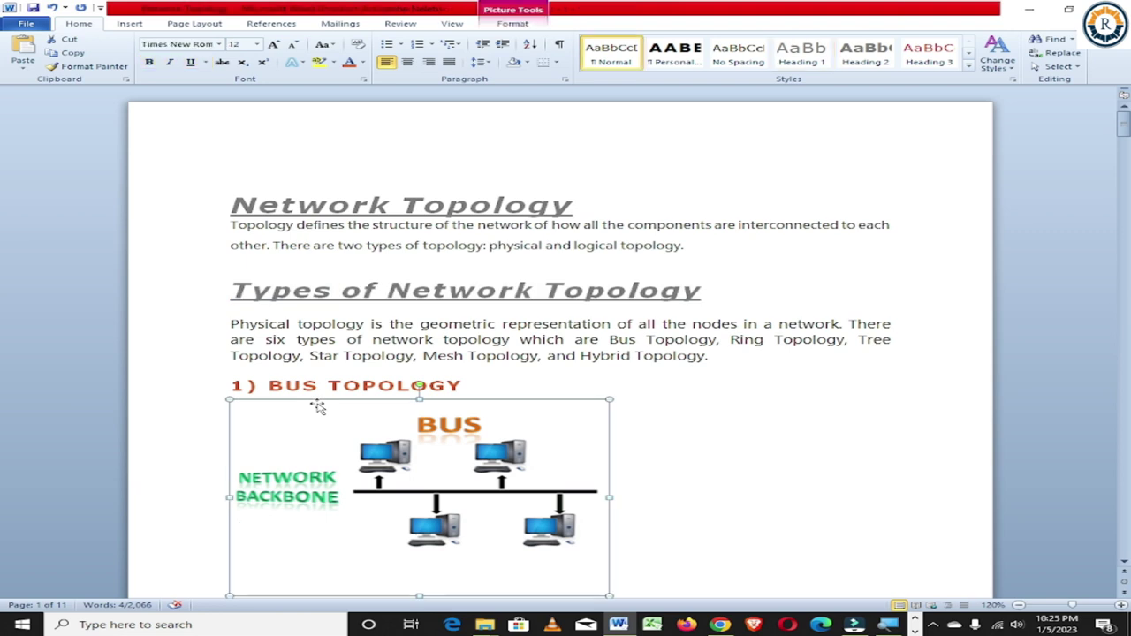
click(310, 390)
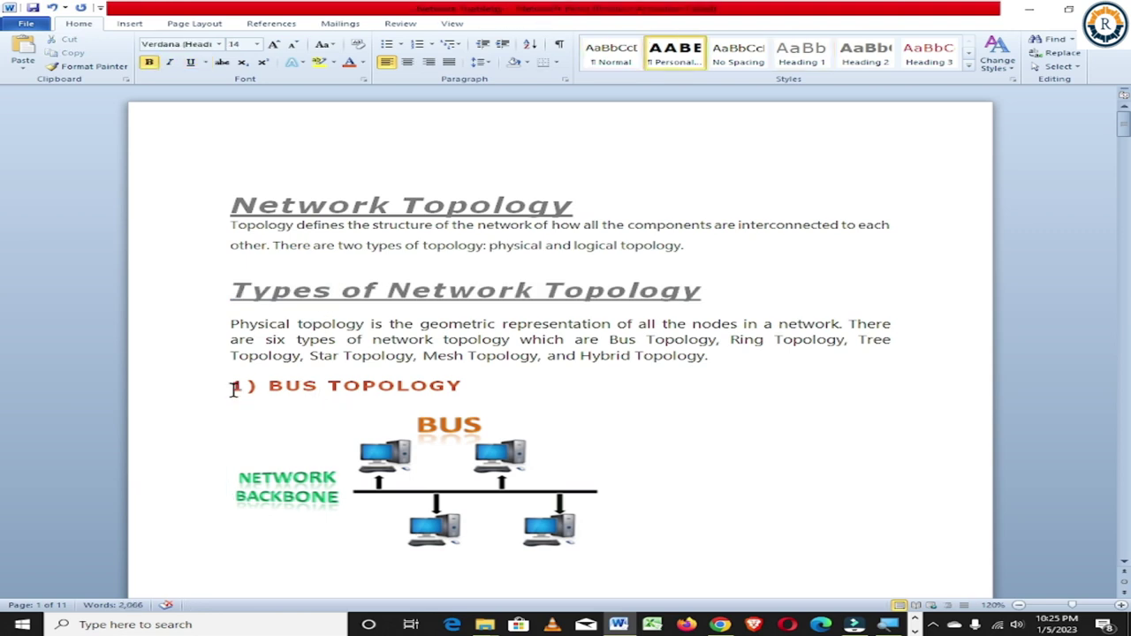
drag(232, 389, 478, 387)
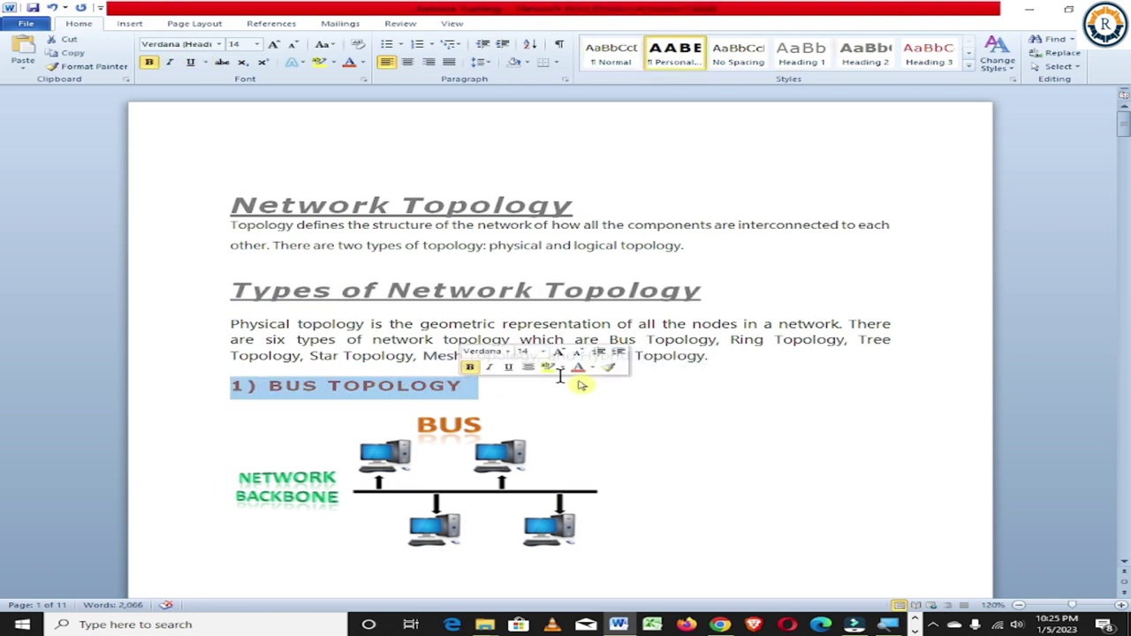
click(874, 54)
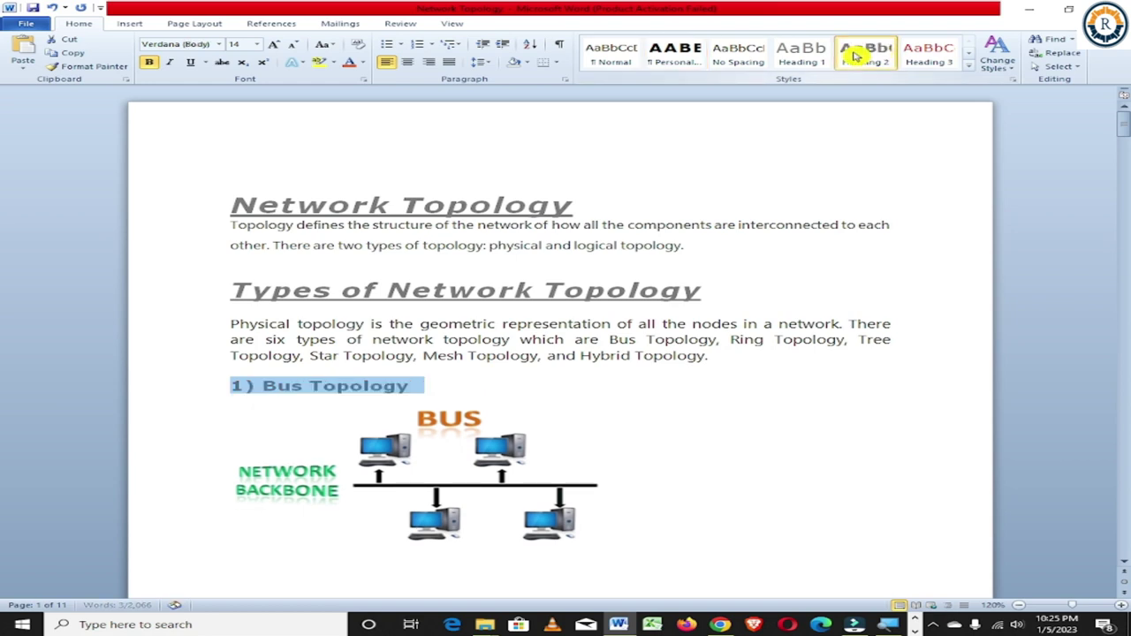
Make the 1) Bus Topology heading italic and underlined, and enlarge it from 14 to 16 pt.
click(170, 63)
click(190, 63)
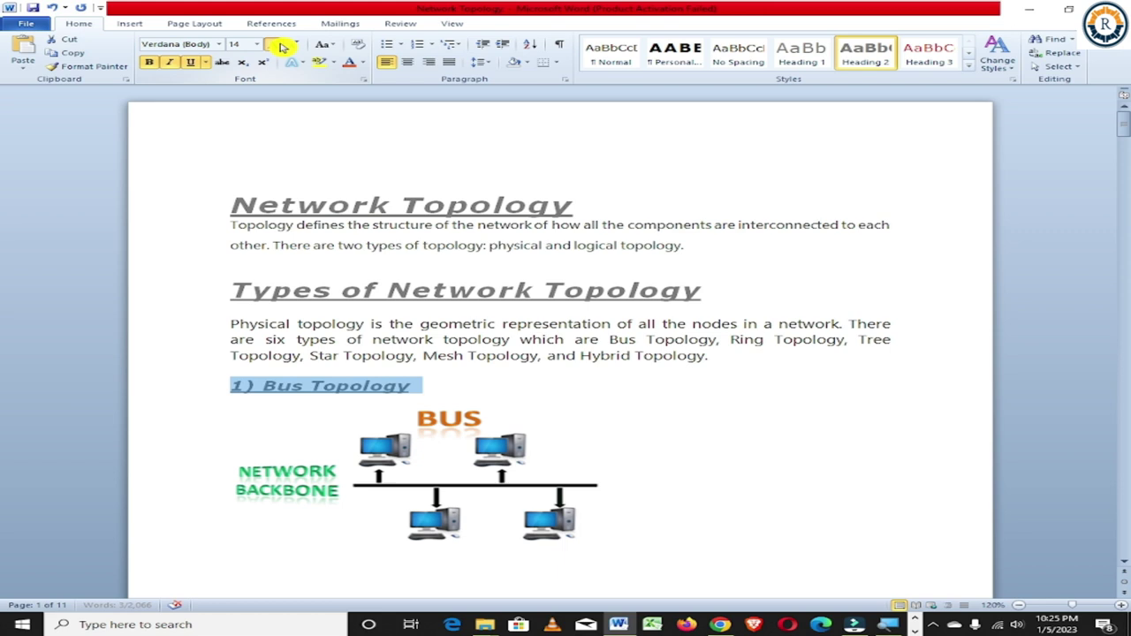
click(281, 47)
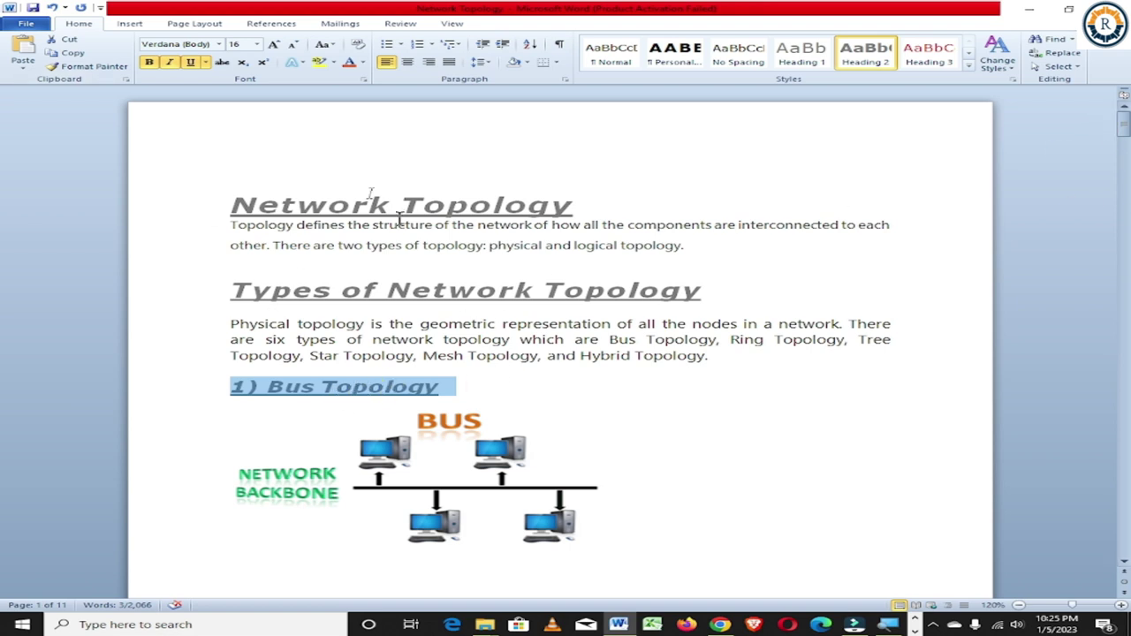
Copy the Bus Topology heading formatting onto 2) Ring Topology and 3) Star Topology.
click(78, 71)
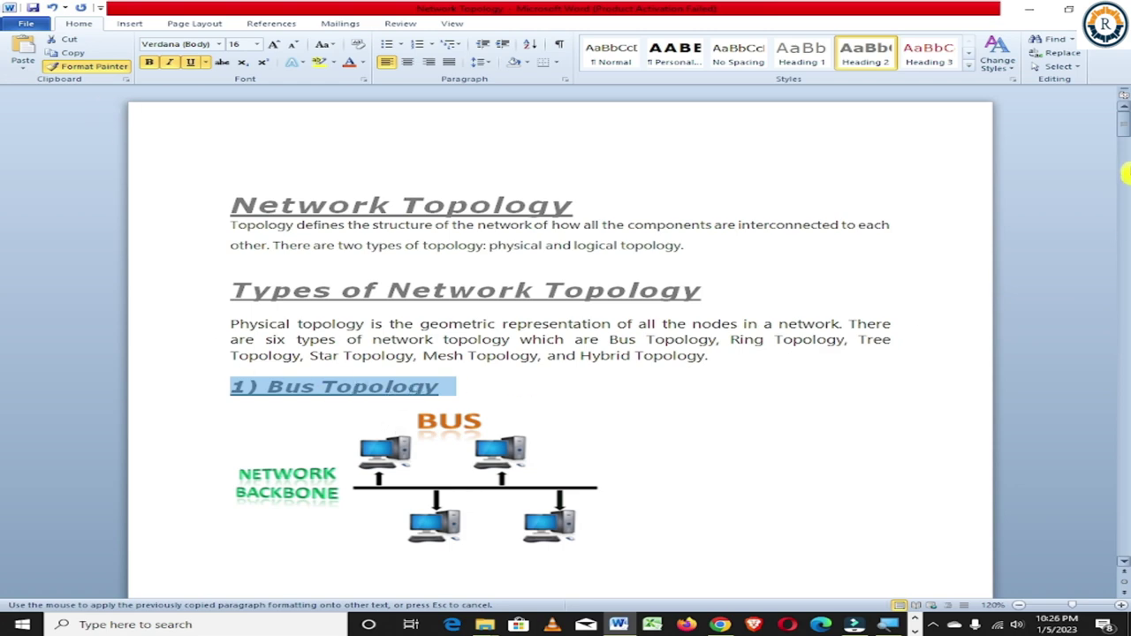
drag(1124, 126, 1124, 210)
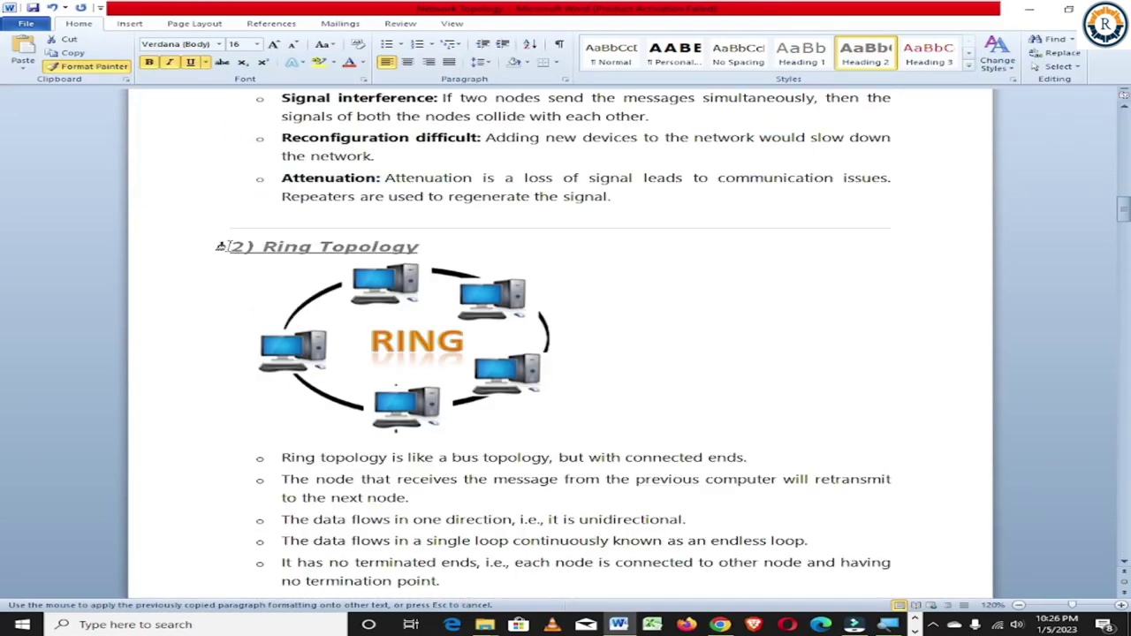
drag(245, 247, 416, 247)
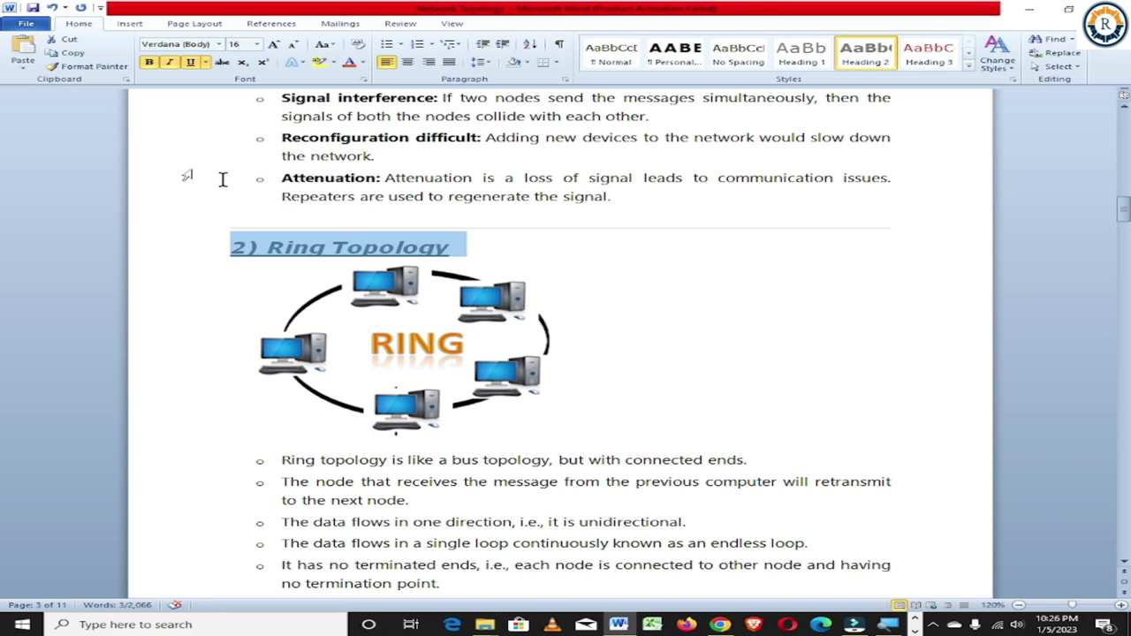
click(106, 68)
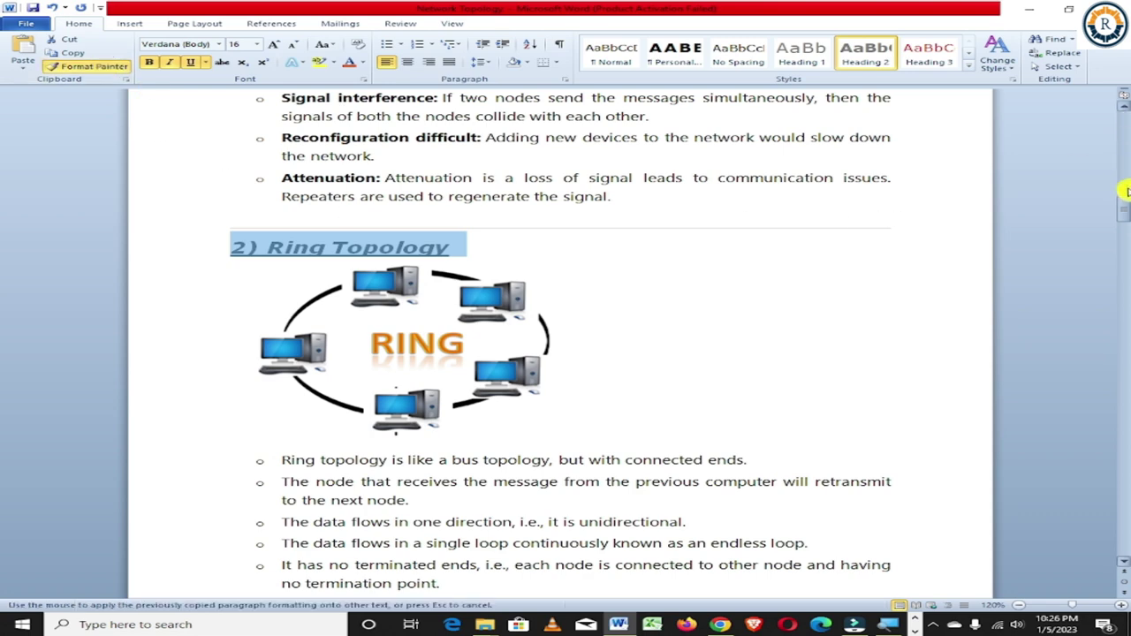
drag(1125, 190, 1124, 276)
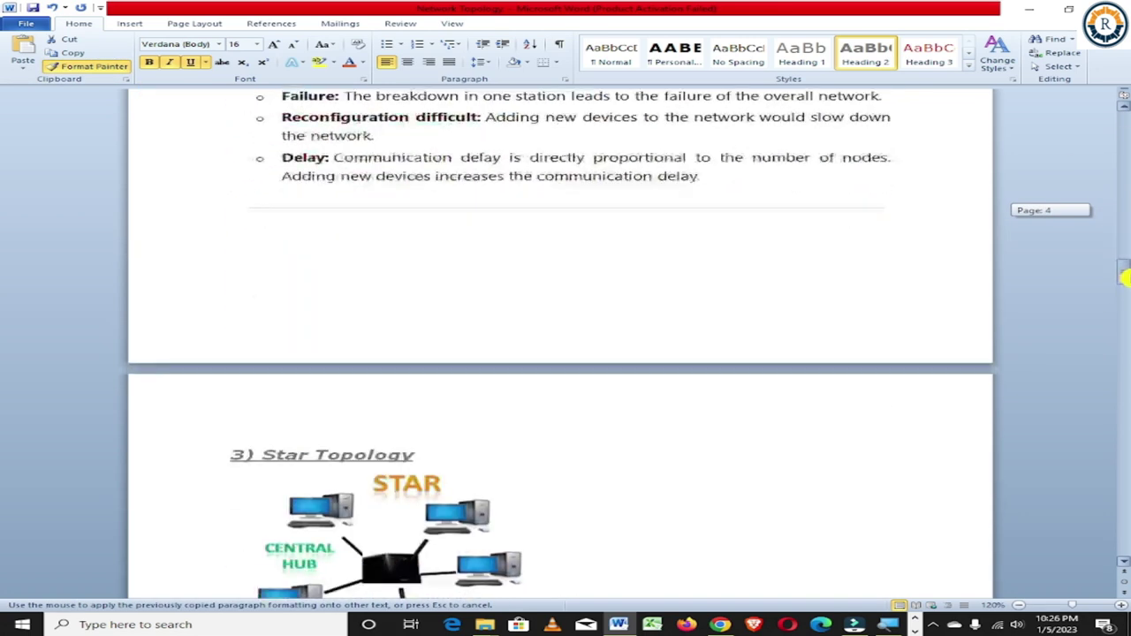
scroll(610, 361, down, 3)
drag(223, 319, 424, 320)
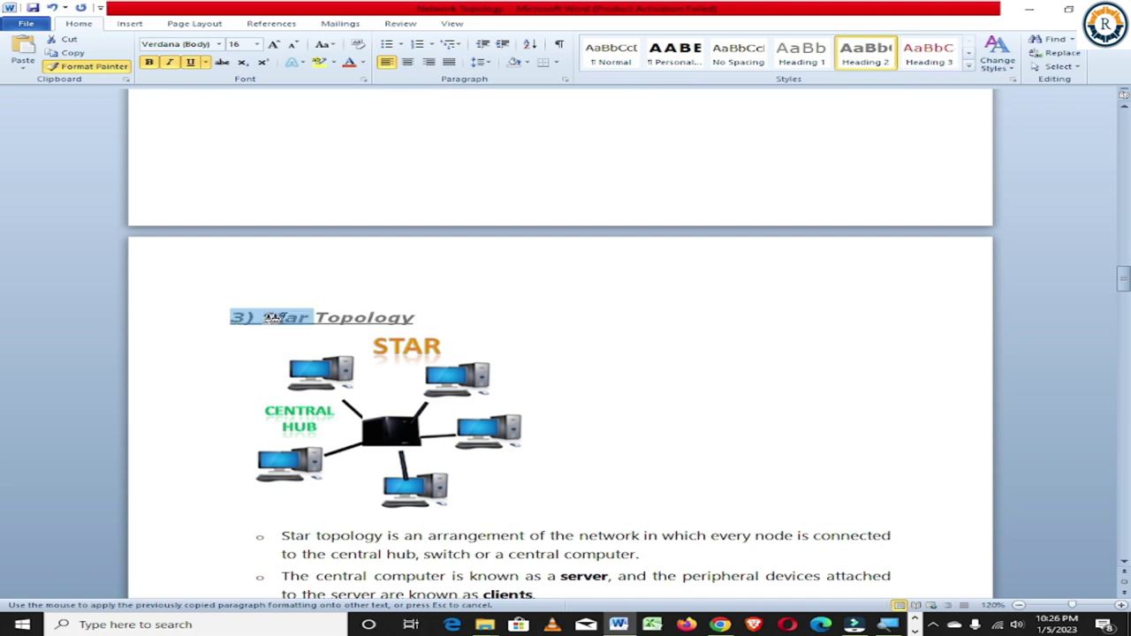
Paint the same heading formatting onto 4) Tree, 5) Mesh and 6) Hybrid Topology.
click(82, 69)
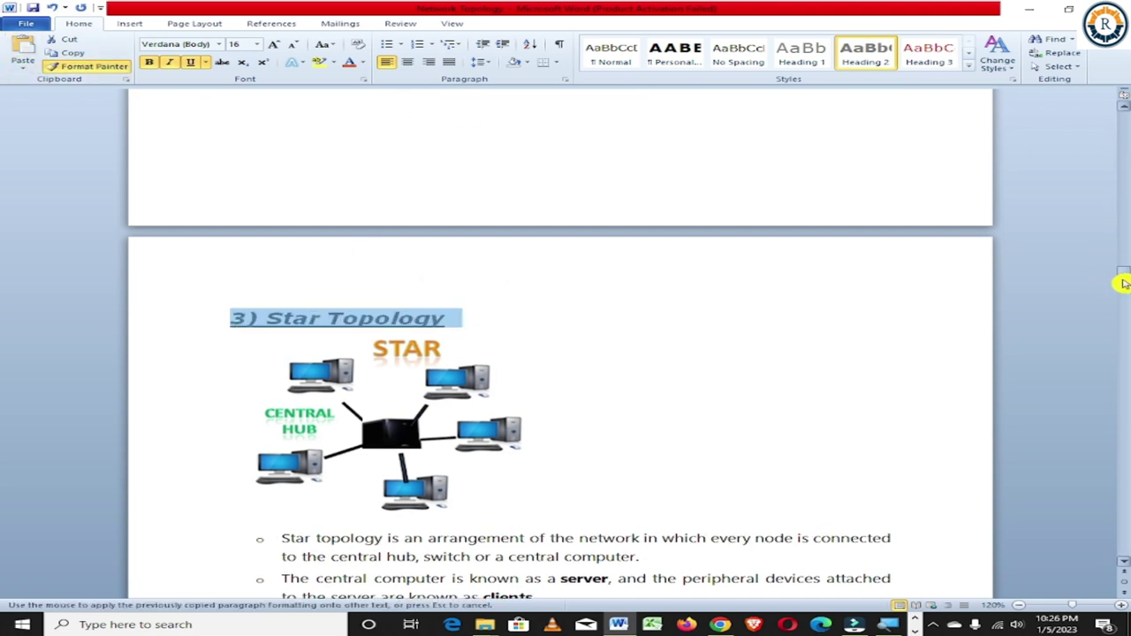
drag(1122, 283, 1123, 336)
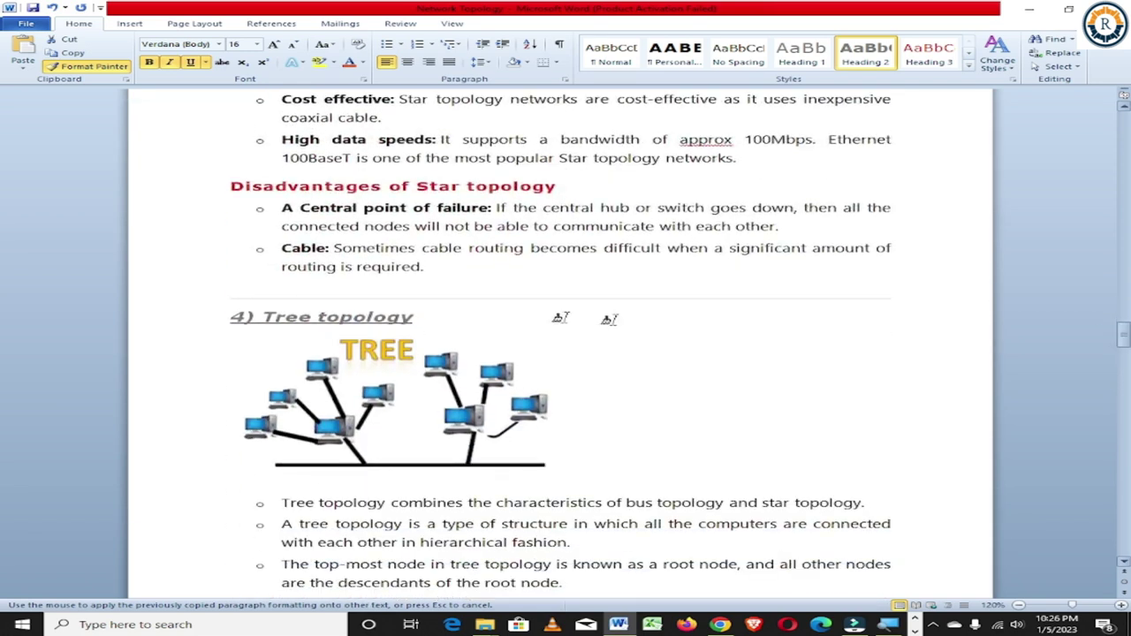
drag(220, 317, 428, 318)
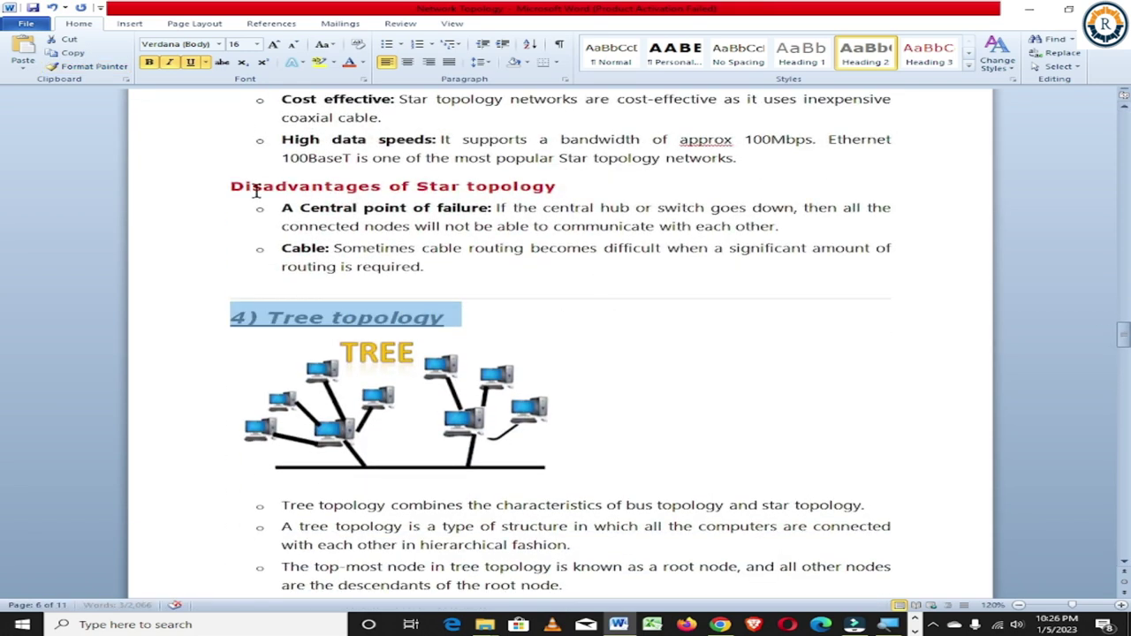
drag(1124, 333, 1124, 402)
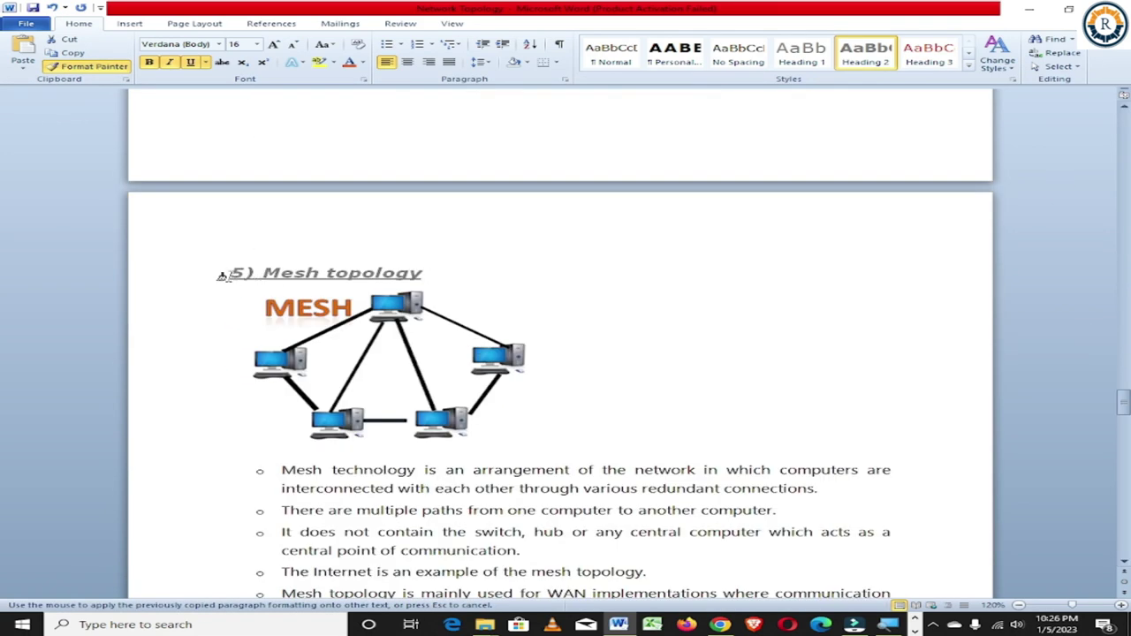
drag(222, 276, 429, 276)
click(58, 69)
drag(1122, 402, 1124, 489)
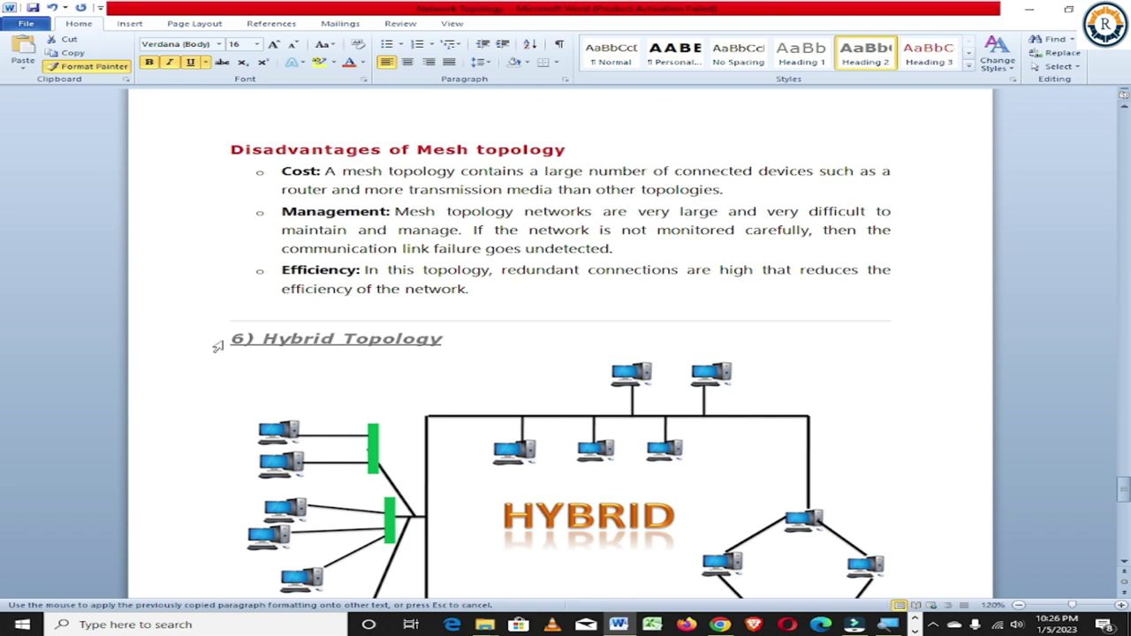
drag(219, 341, 456, 345)
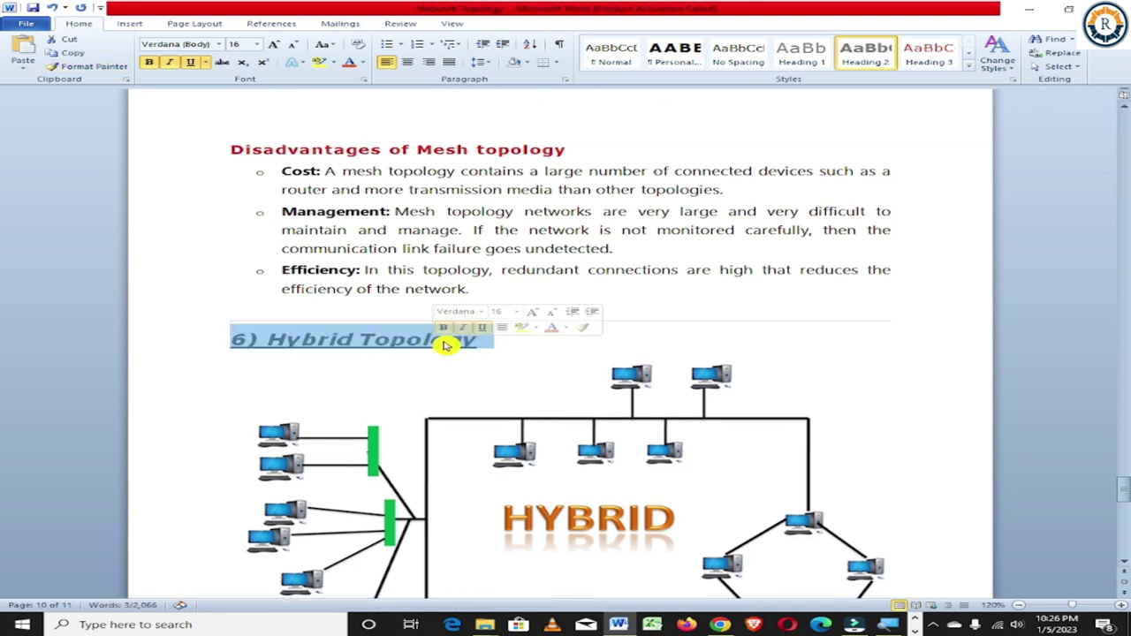
mouse_move(1125, 491)
mouse_down()
mouse_move(1104, 162)
mouse_move(1079, 131)
mouse_up()
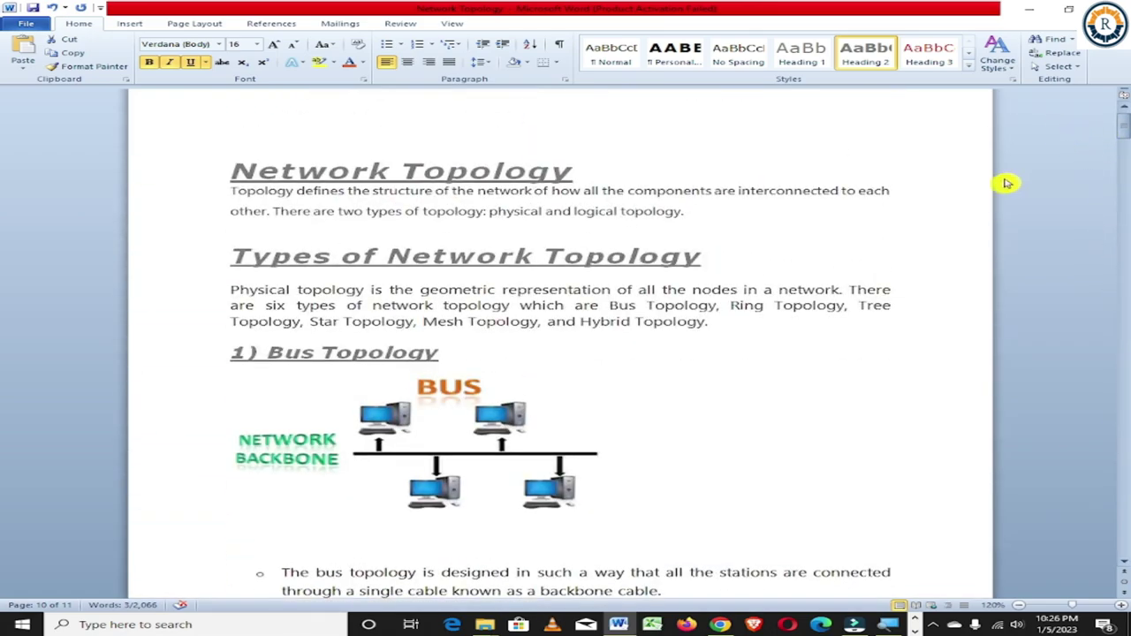
Style the CSMA, Advantages of Bus topology: and Disadvantages of Bus topology: subheadings as Heading 3.
scroll(283, 457, down, 5)
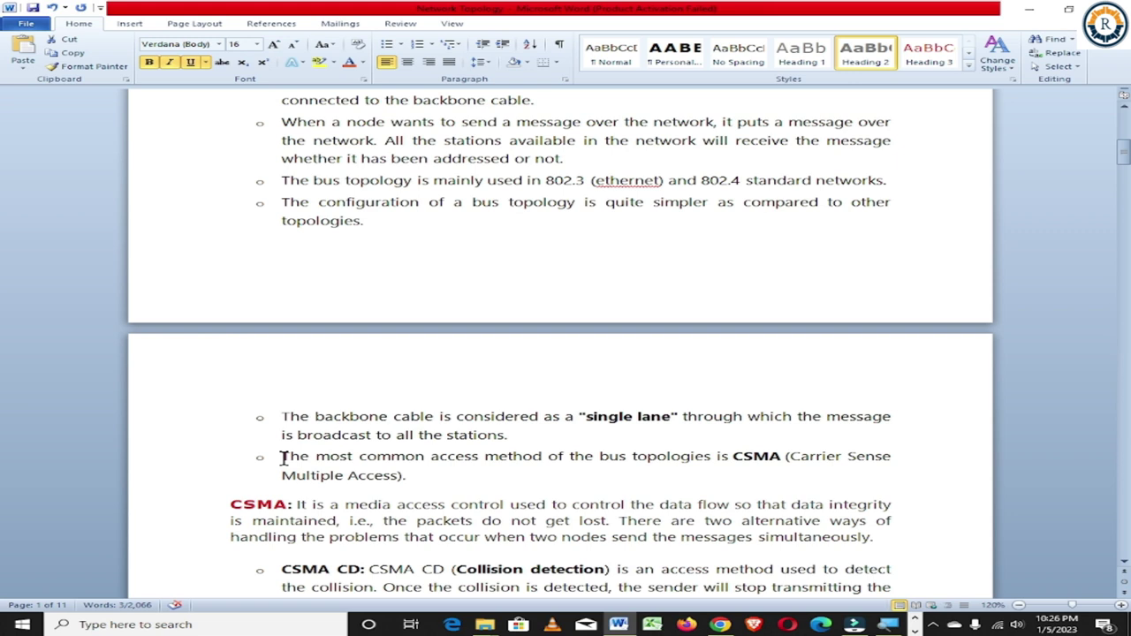
scroll(283, 457, down, 1)
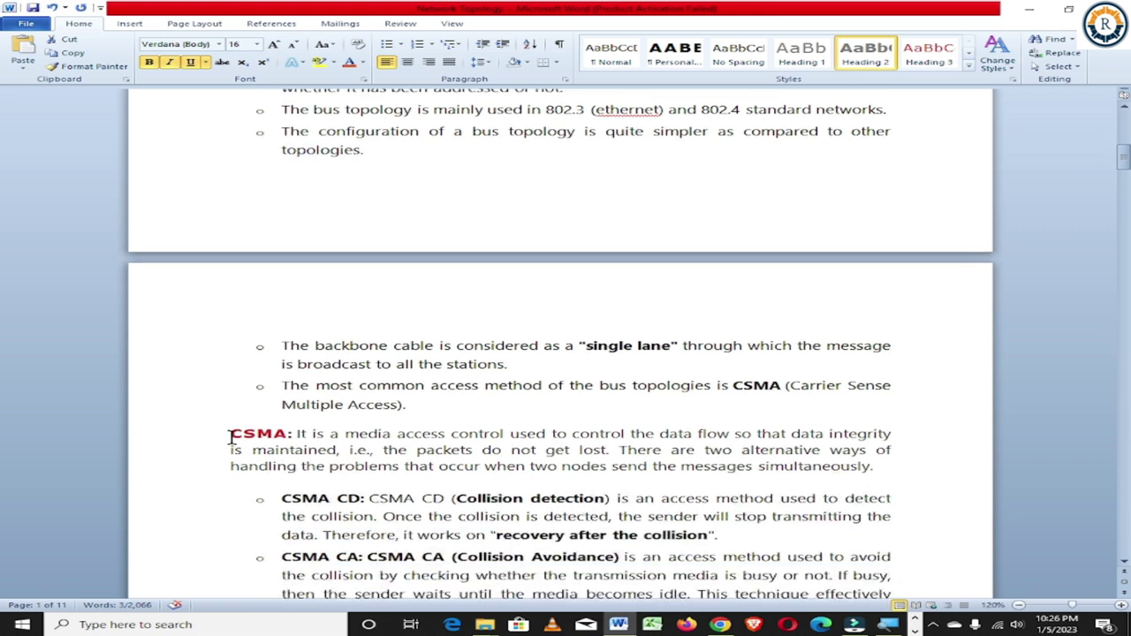
drag(226, 437, 292, 436)
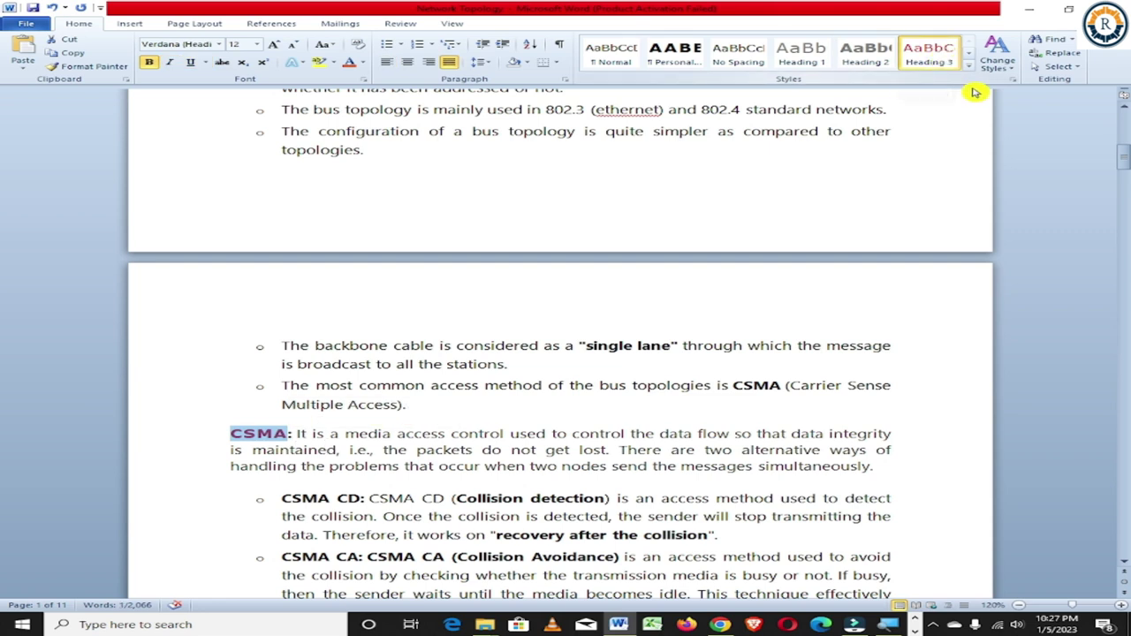
click(947, 53)
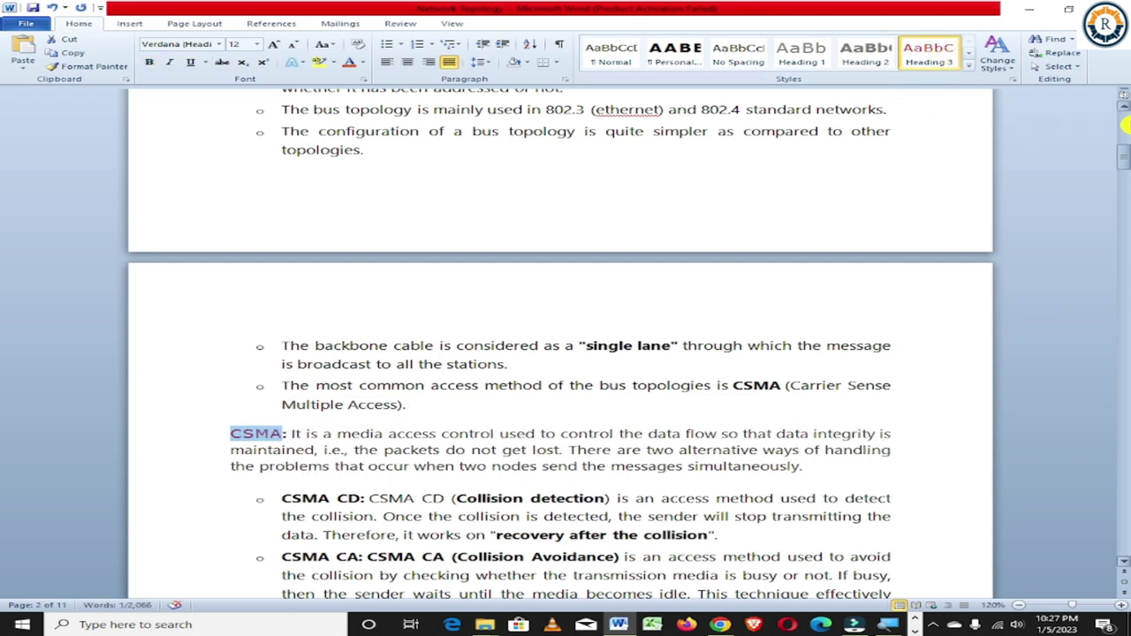
drag(1125, 161, 1125, 185)
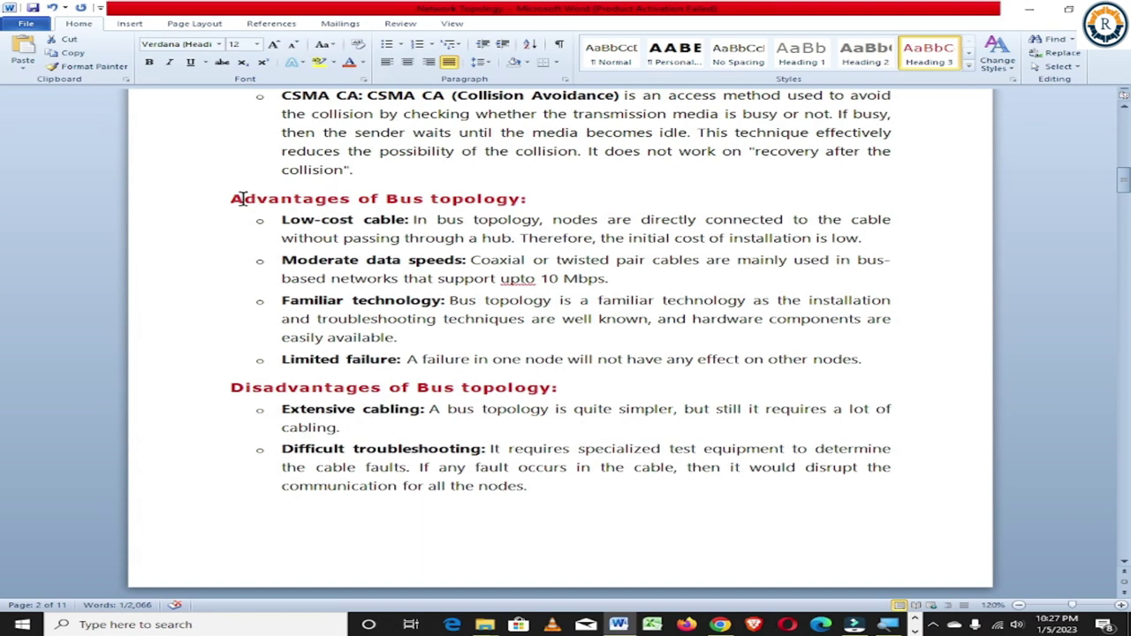
drag(228, 199, 528, 200)
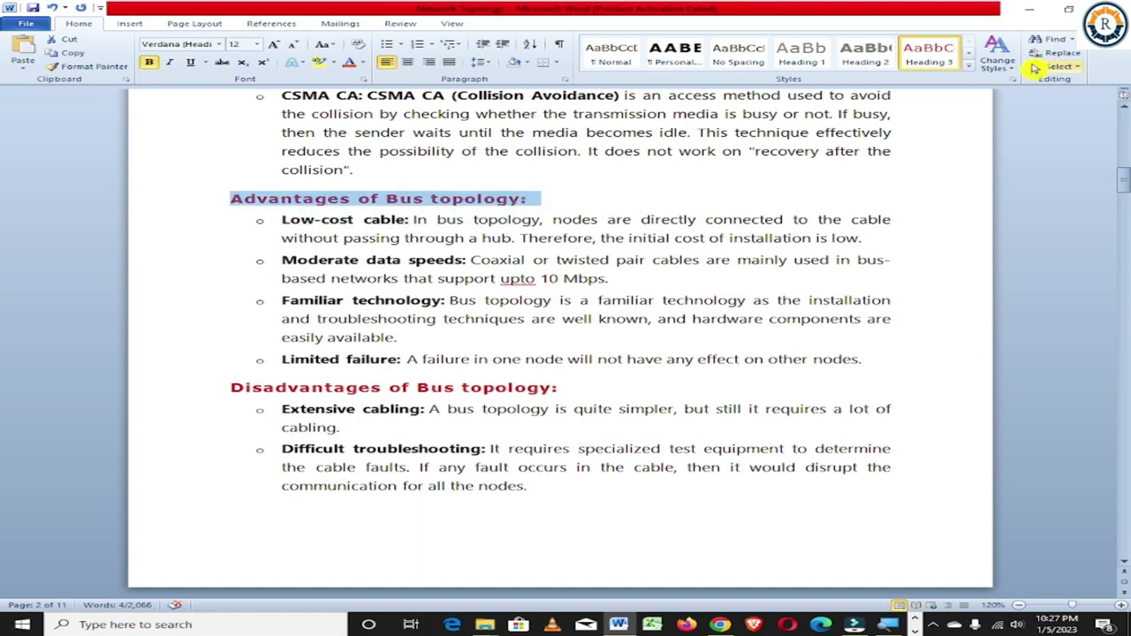
click(944, 60)
drag(228, 387, 572, 387)
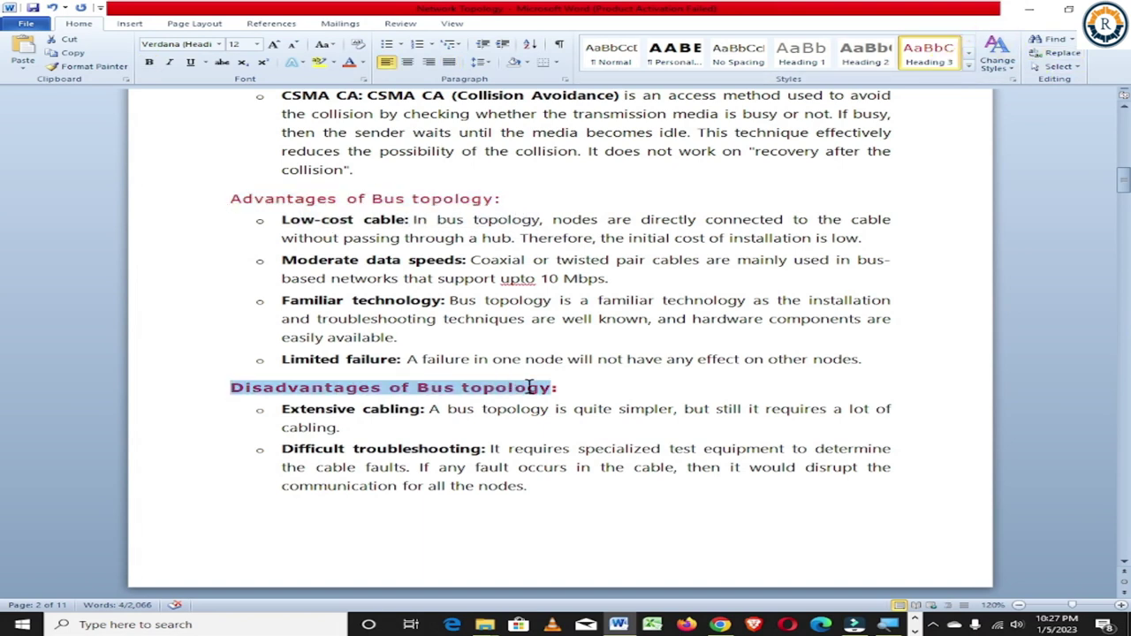
click(926, 58)
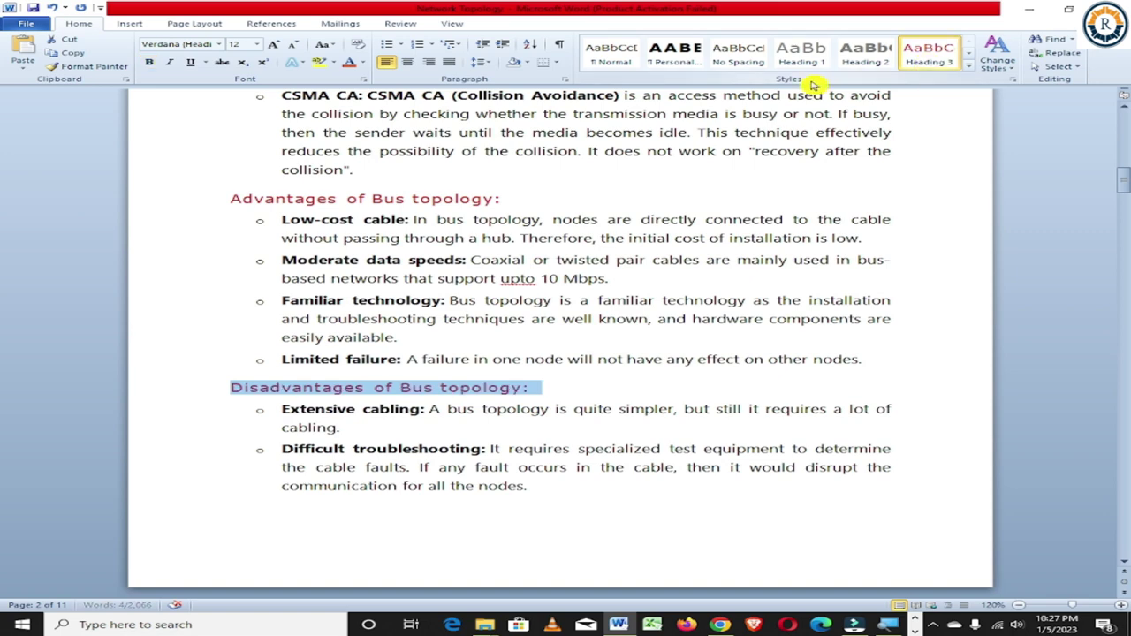
drag(1125, 166, 1126, 226)
Insert blank lines above the Network Topology title and show the Table of Contents gallery.
key(ctrl+Home)
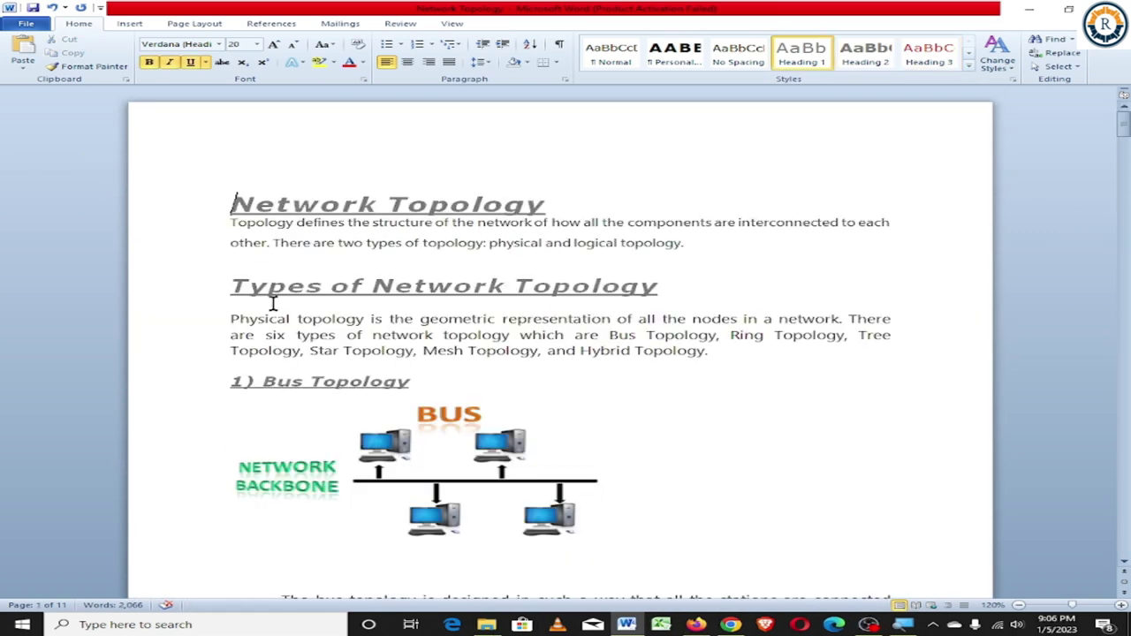
click(277, 24)
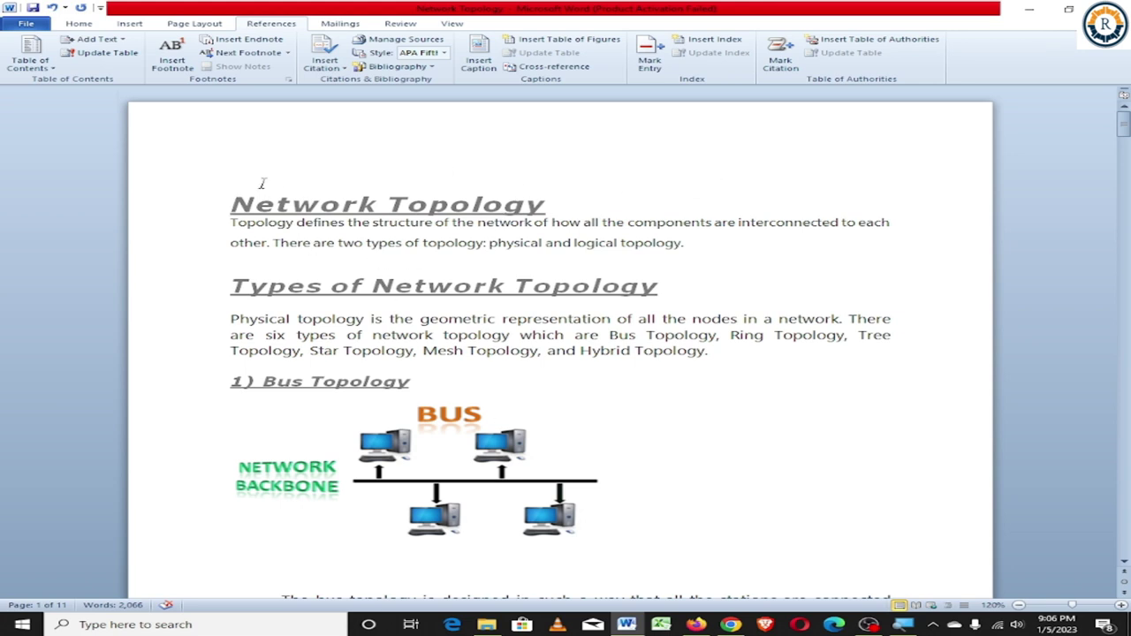
key(Return)
key(Return)
key(Return)
key(Return)
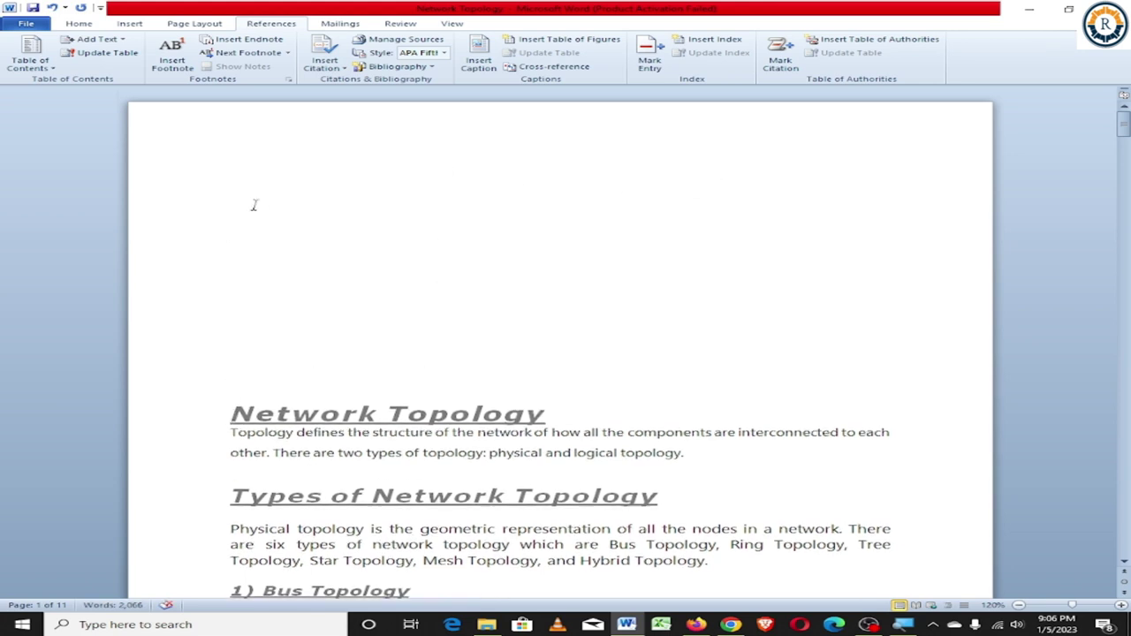
click(31, 53)
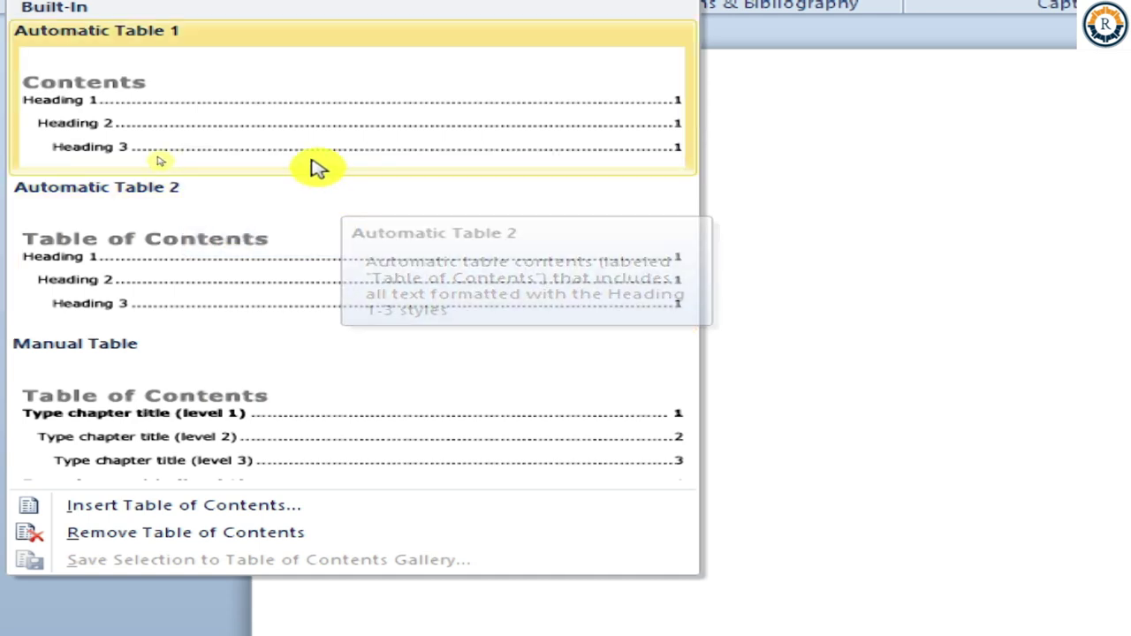
Insert Automatic Table 1, titled Contents, at the top of the document.
click(8, 271)
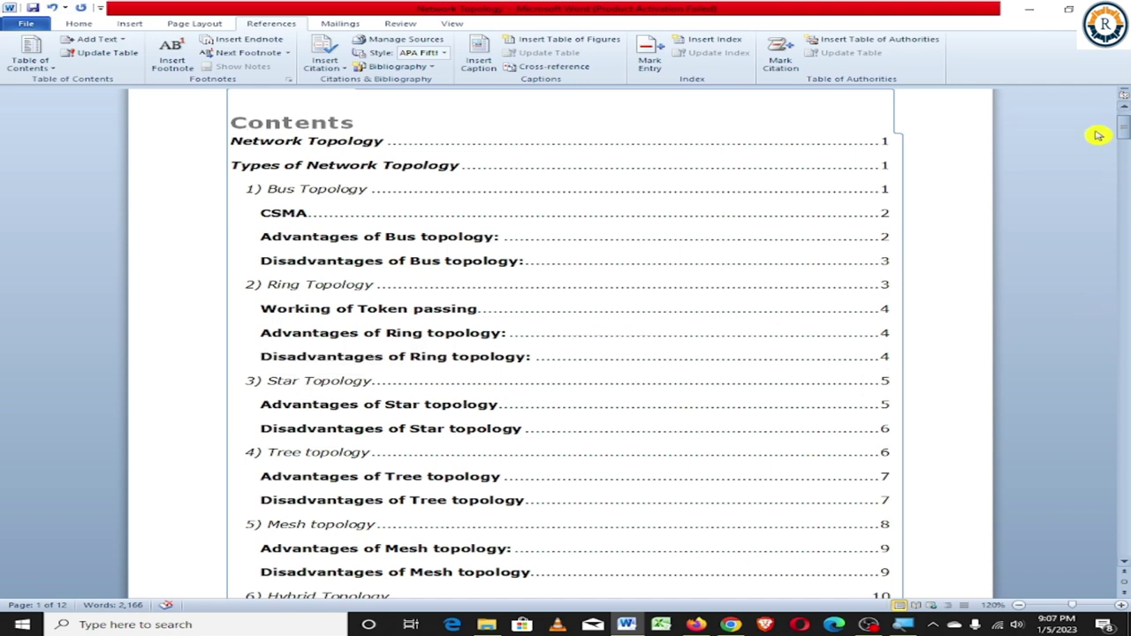
drag(1127, 133, 1127, 133)
drag(1124, 135, 1125, 163)
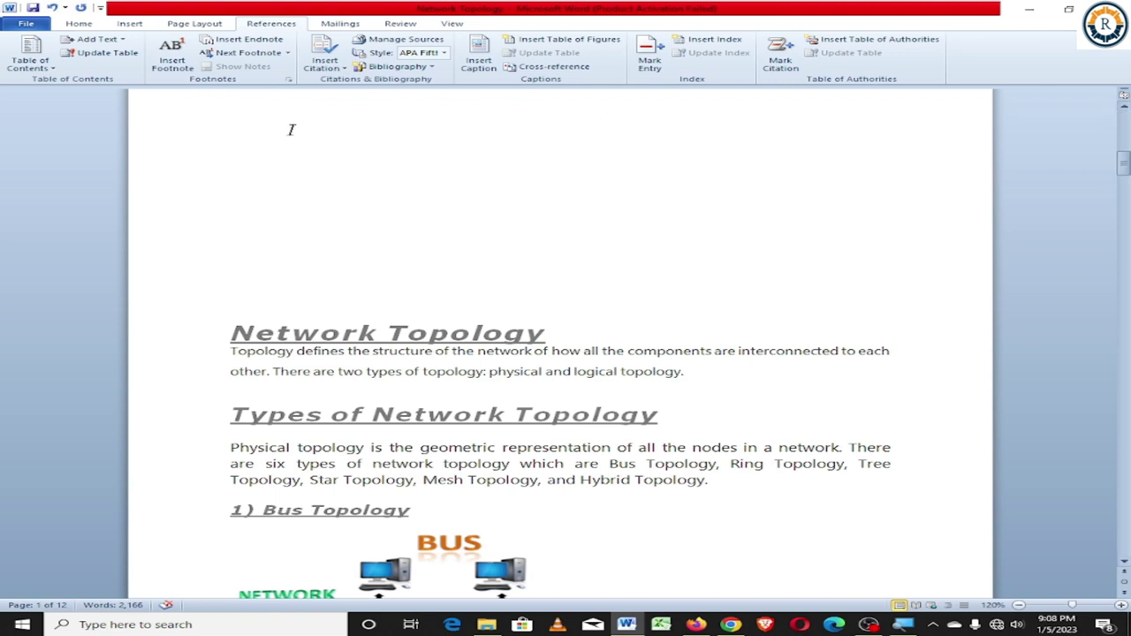
scroll(321, 332, down, 4)
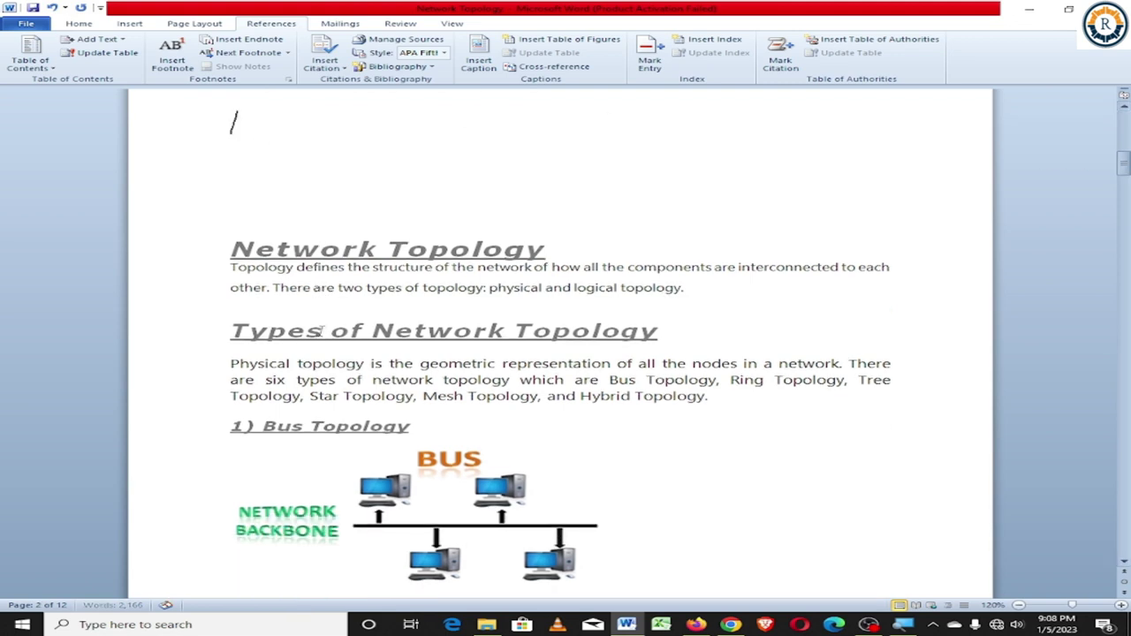
drag(1124, 165, 1007, 146)
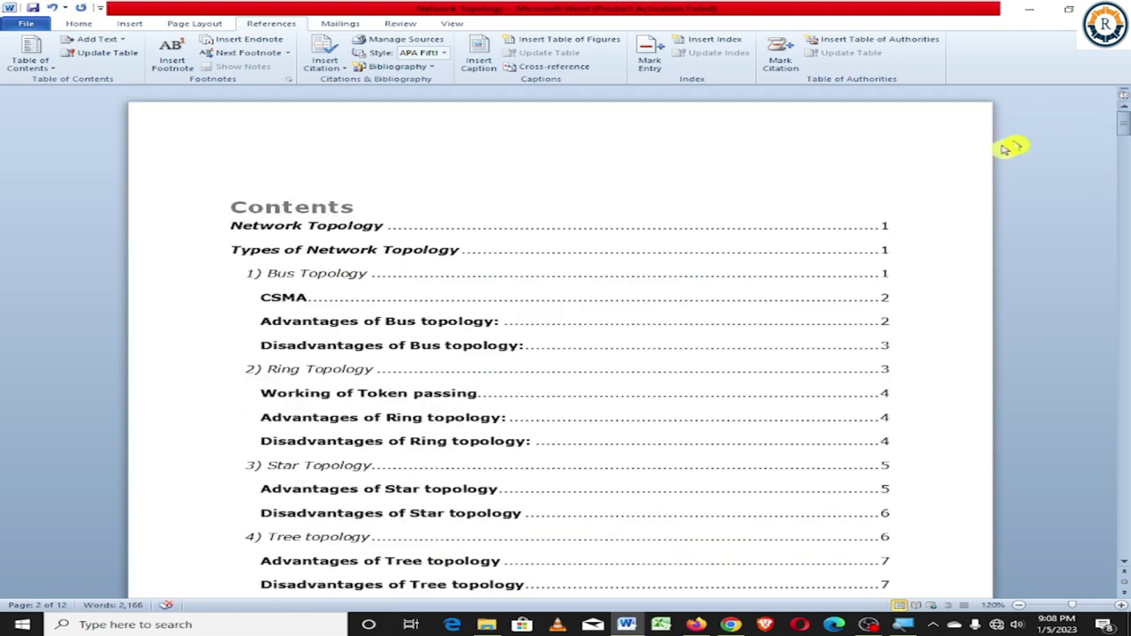
click(737, 262)
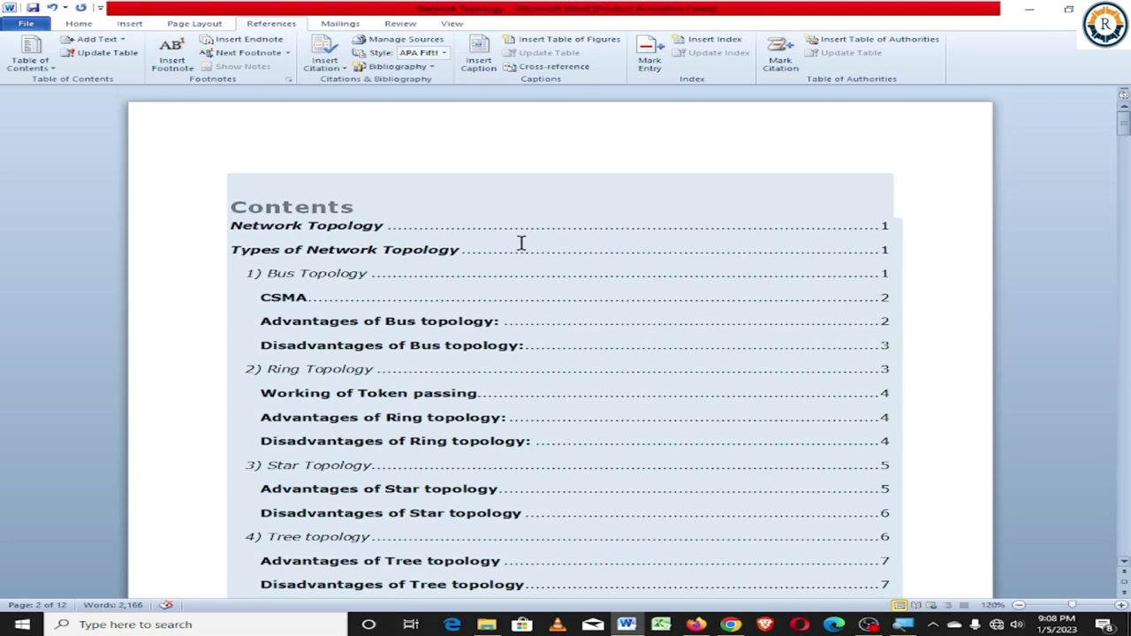
click(923, 326)
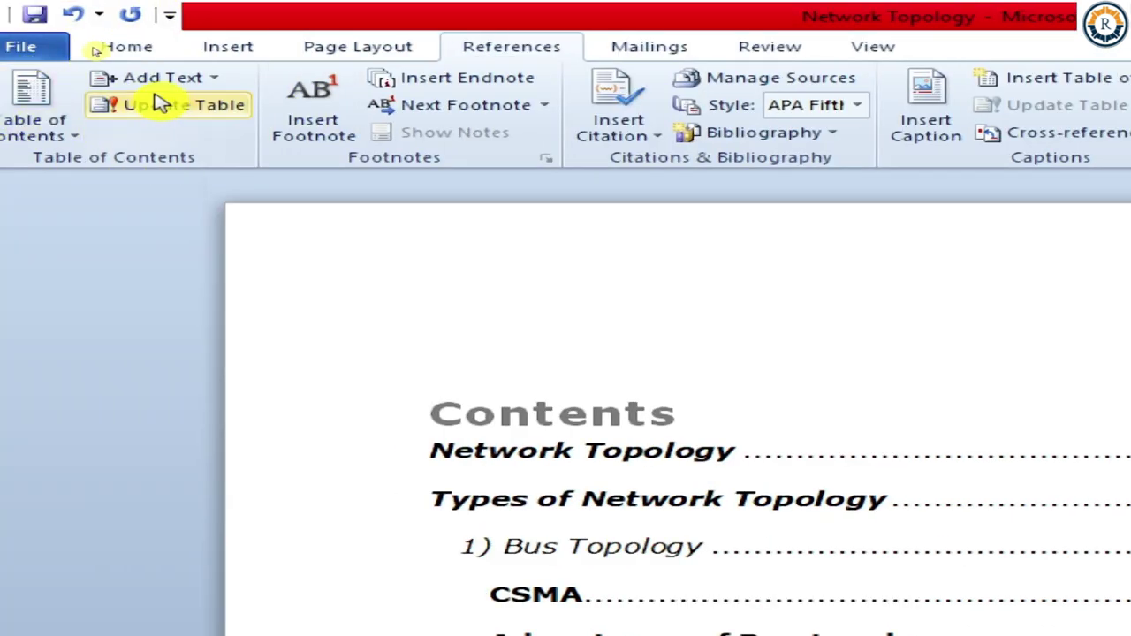
click(164, 106)
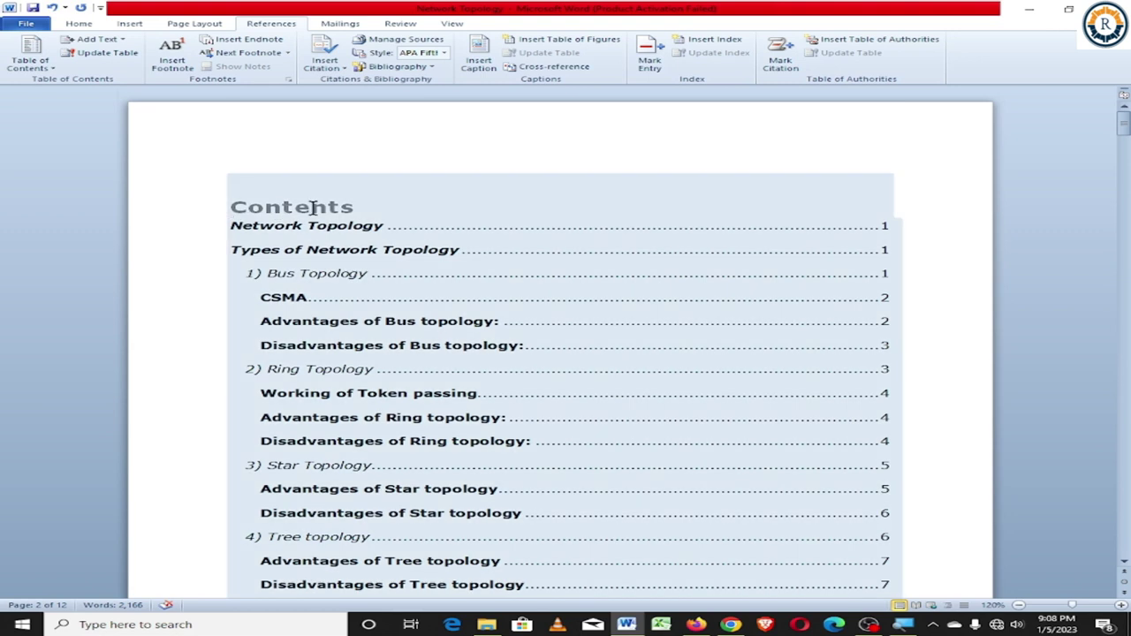
click(311, 207)
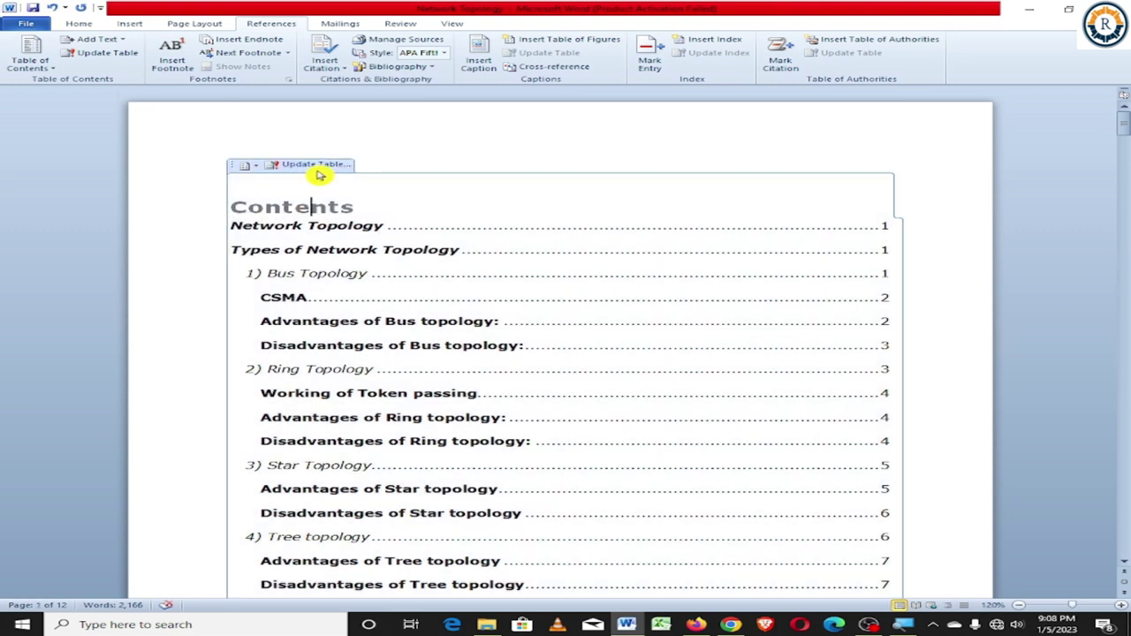
Update the entire table of contents so Network Topology now starts on page 2.
click(320, 165)
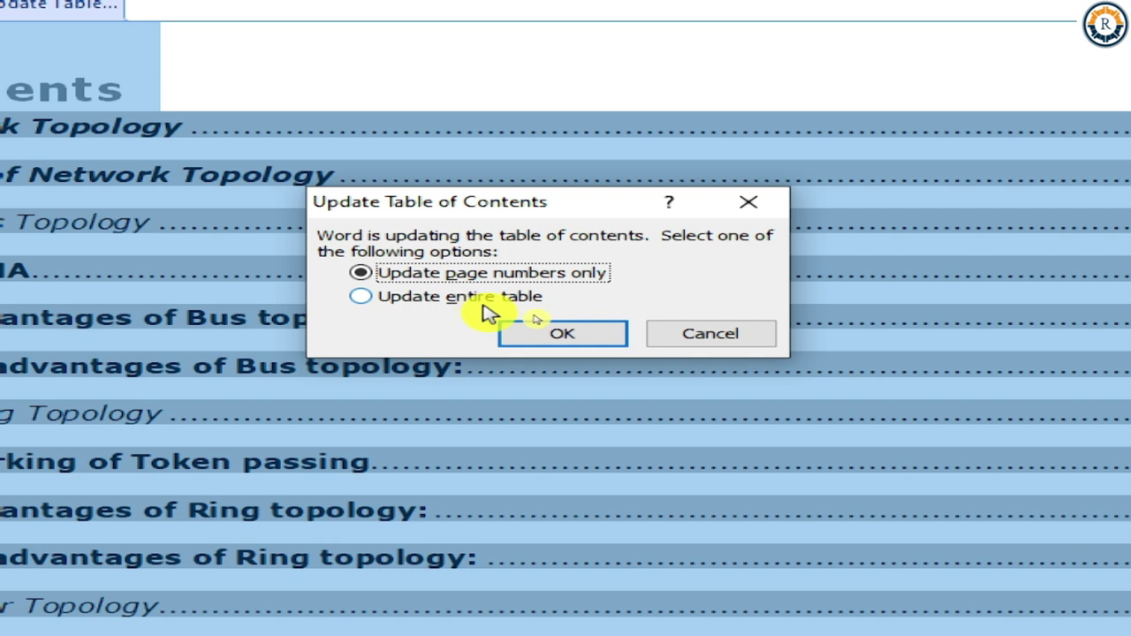
click(492, 298)
click(580, 336)
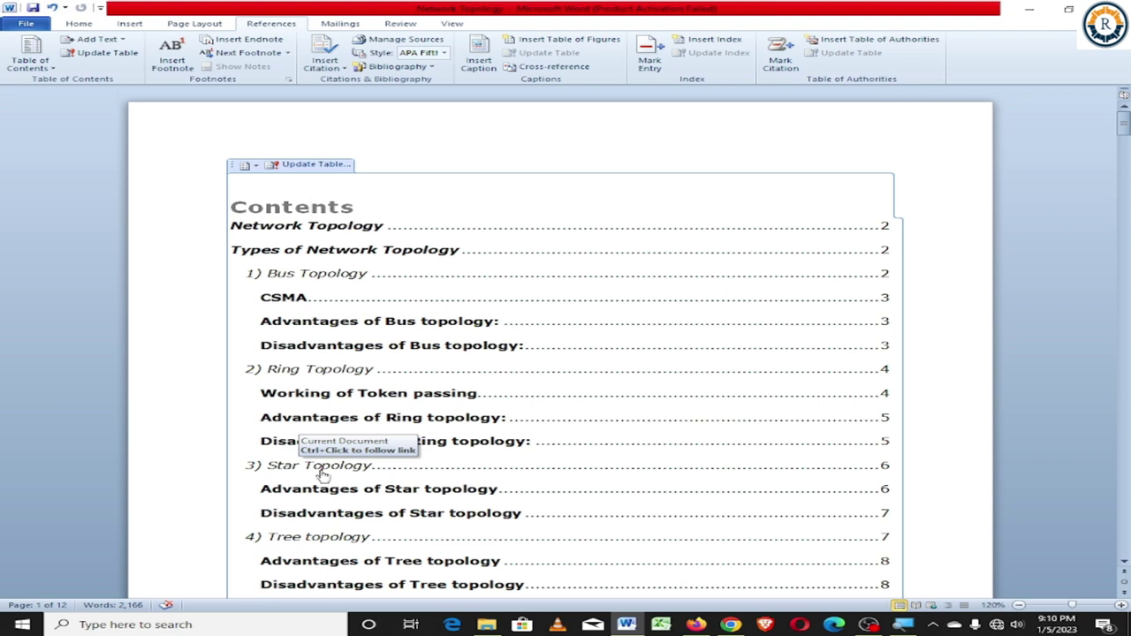
ctrl+click(321, 469)
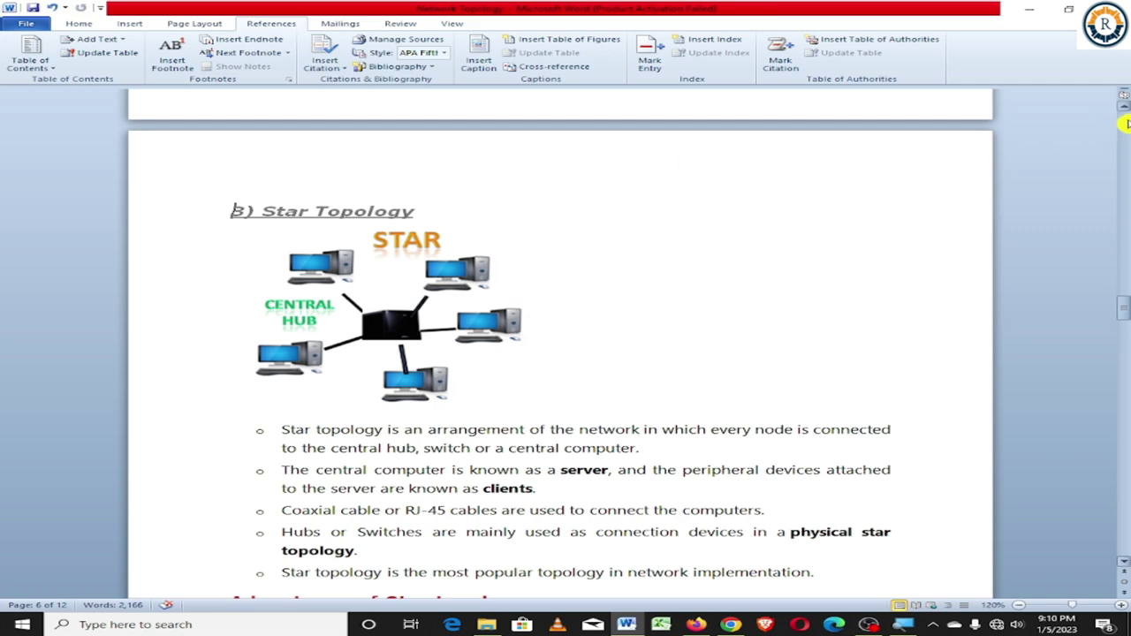
click(1124, 124)
click(1124, 122)
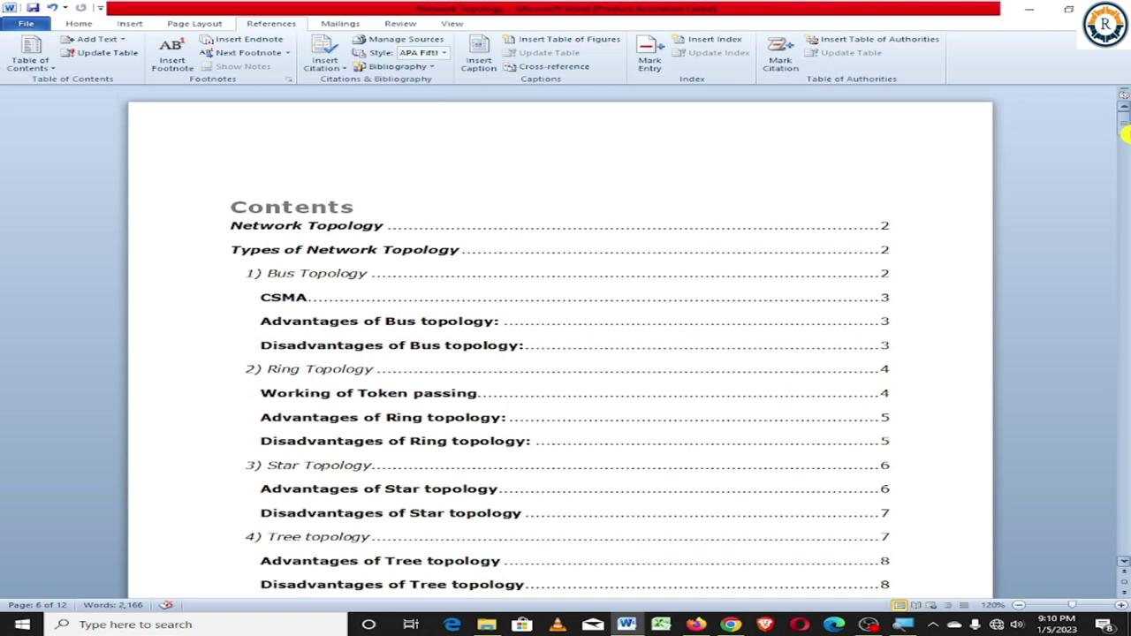
scroll(530, 430, down, 5)
click(529, 431)
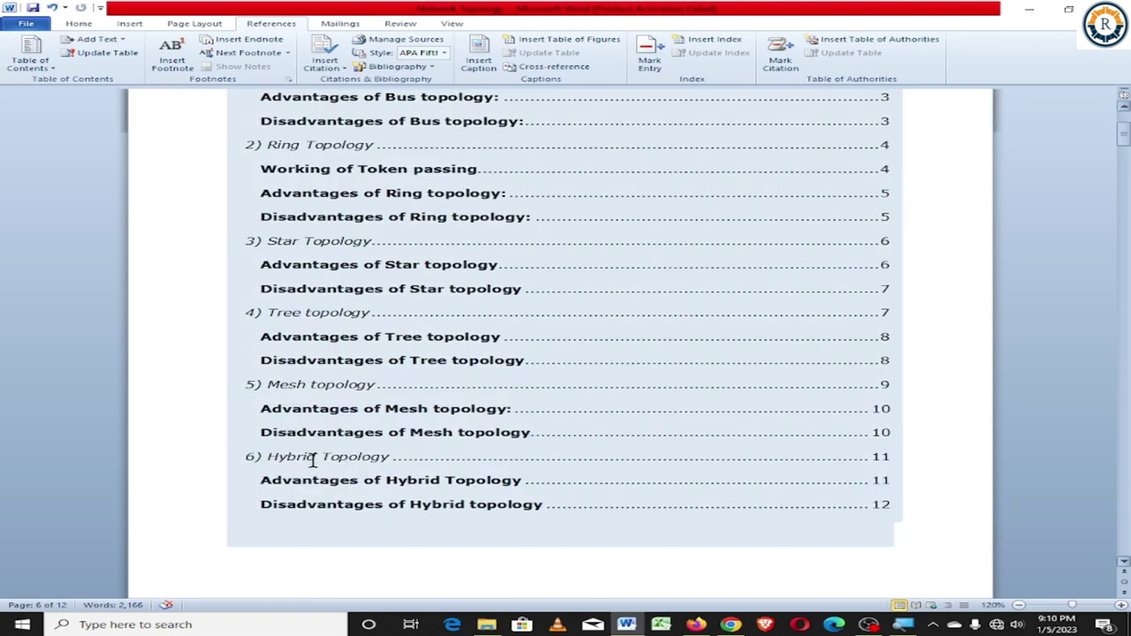
ctrl+click(311, 458)
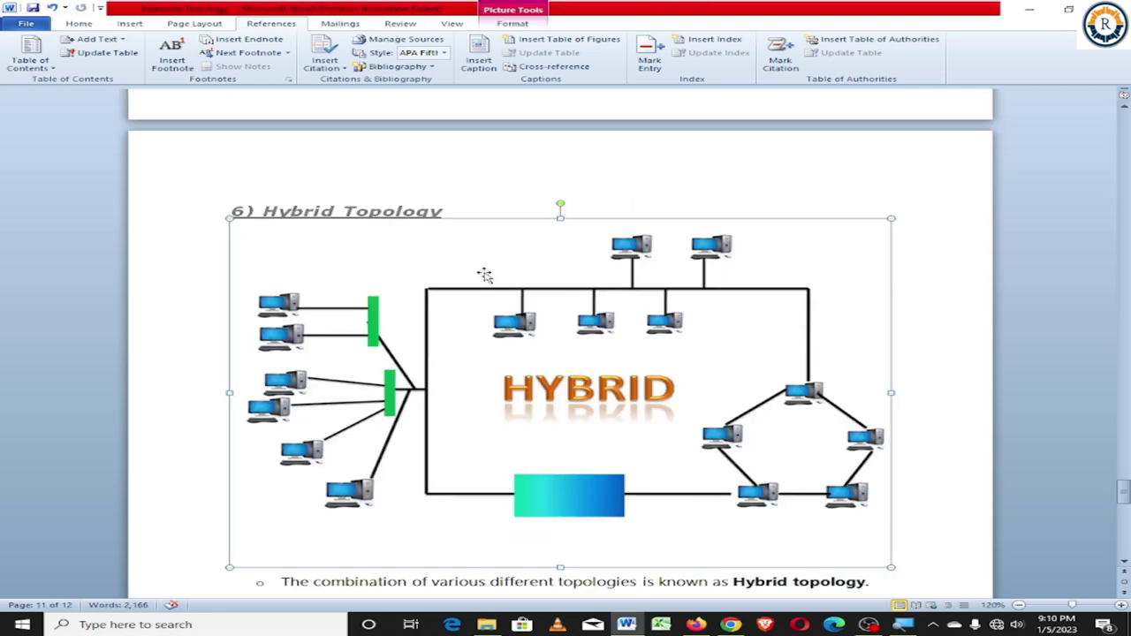
click(1126, 124)
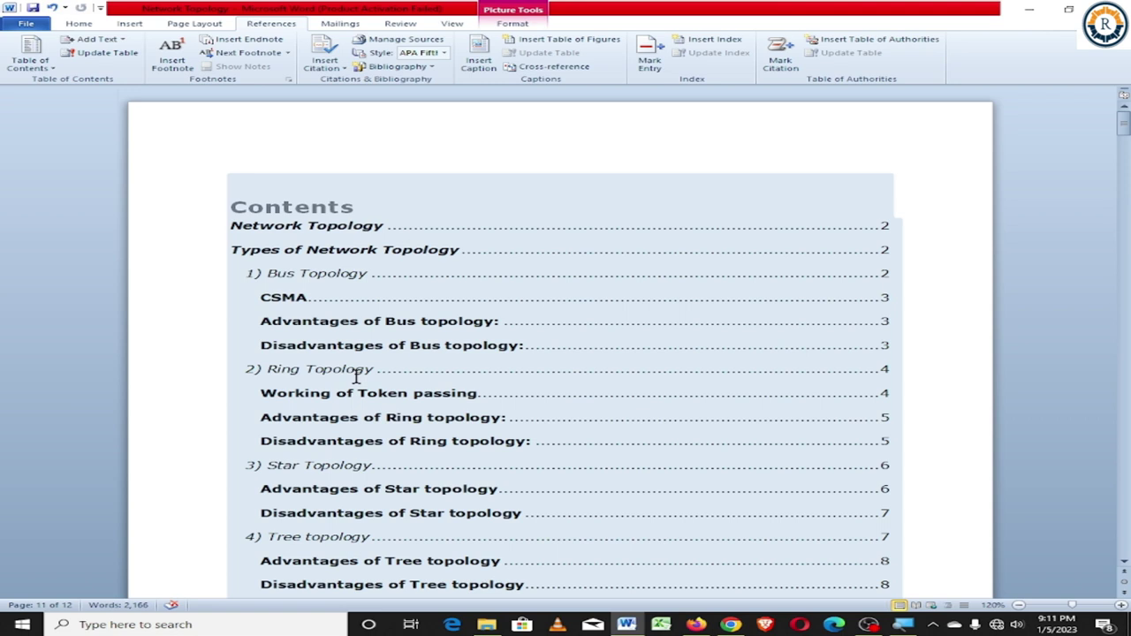
Replace the Contents table with a version that has Show page numbers turned off.
click(30, 55)
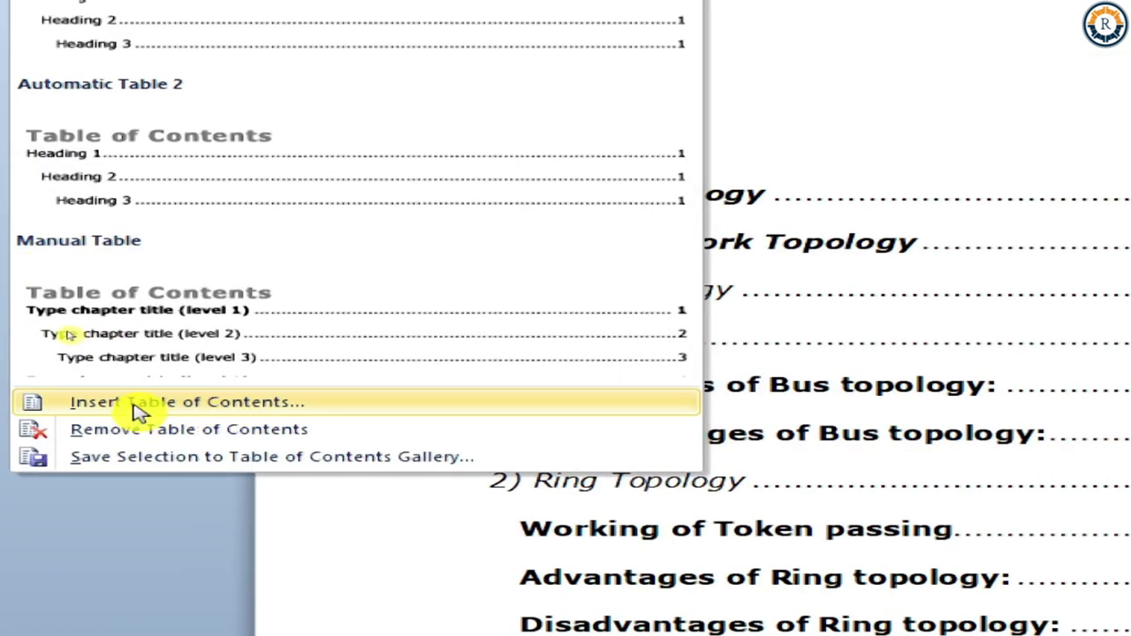
click(139, 411)
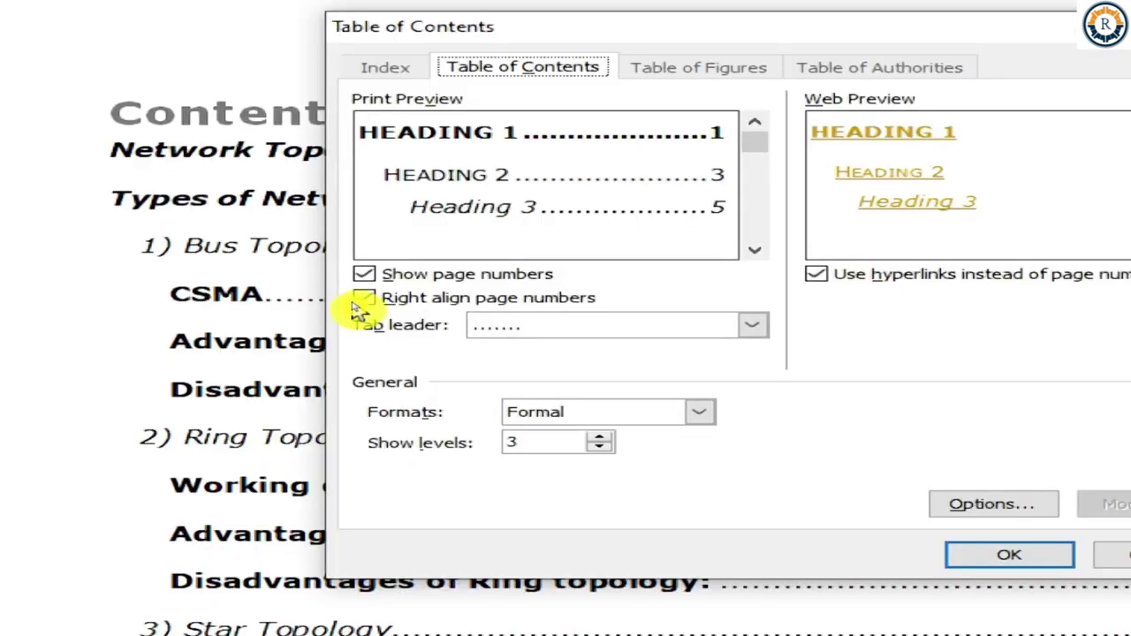
click(386, 288)
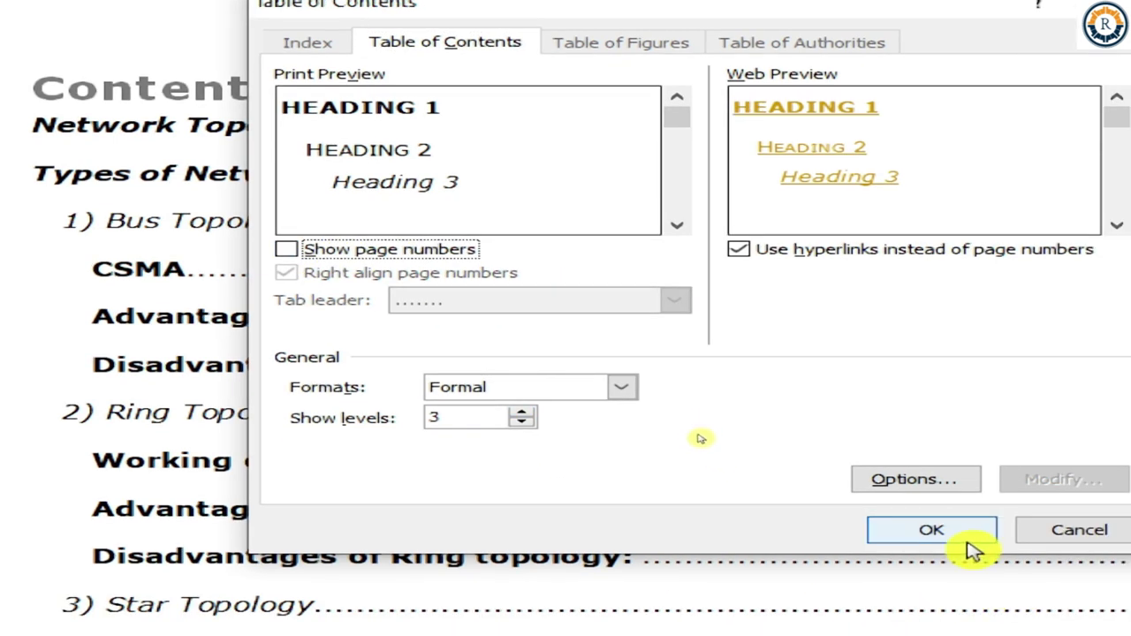
click(972, 550)
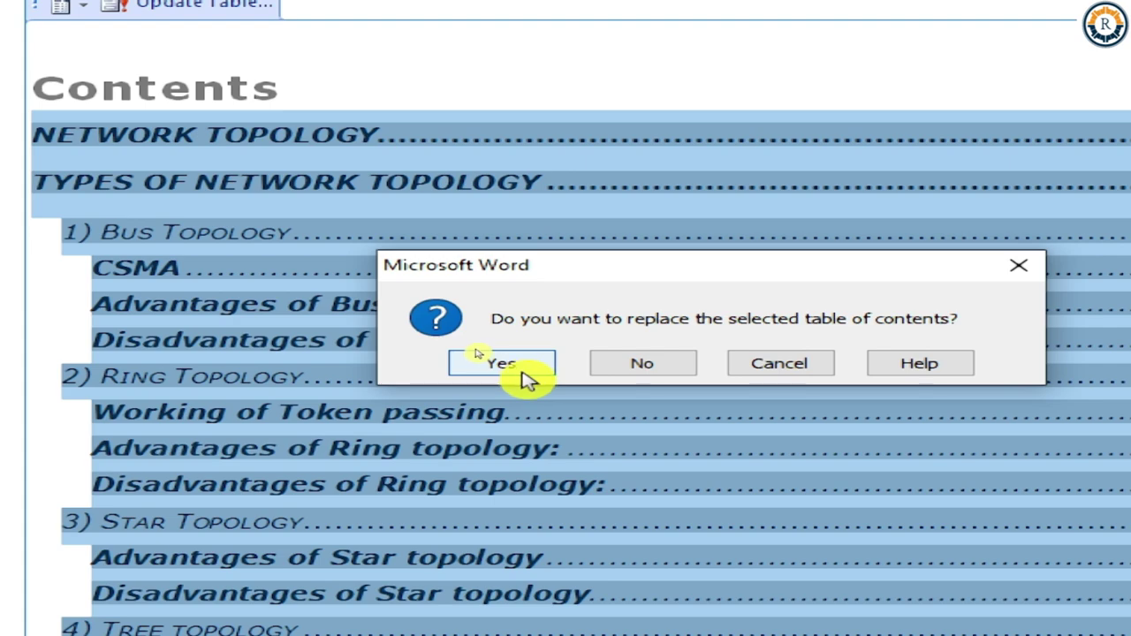
click(528, 380)
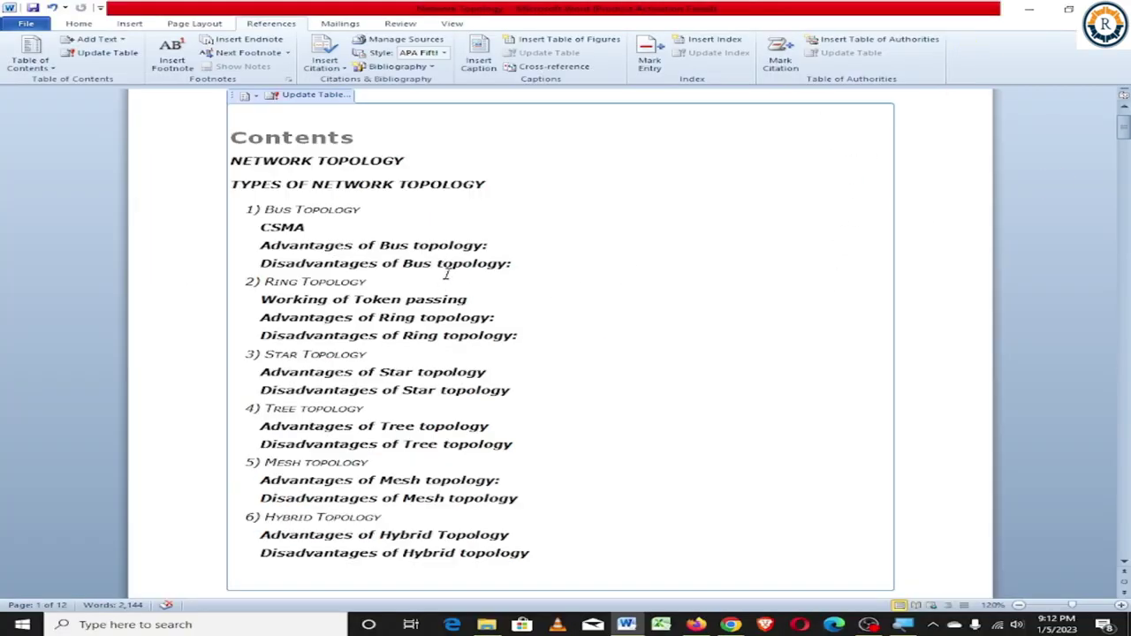
Replace the Contents table with page numbers shown but not right-aligned.
click(32, 60)
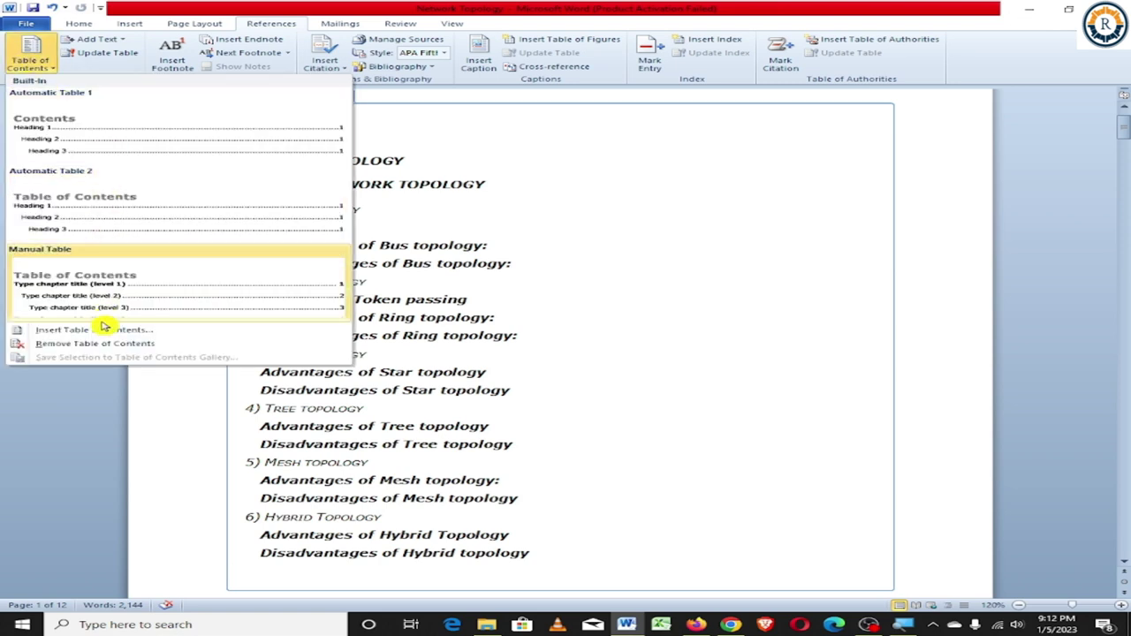
click(104, 333)
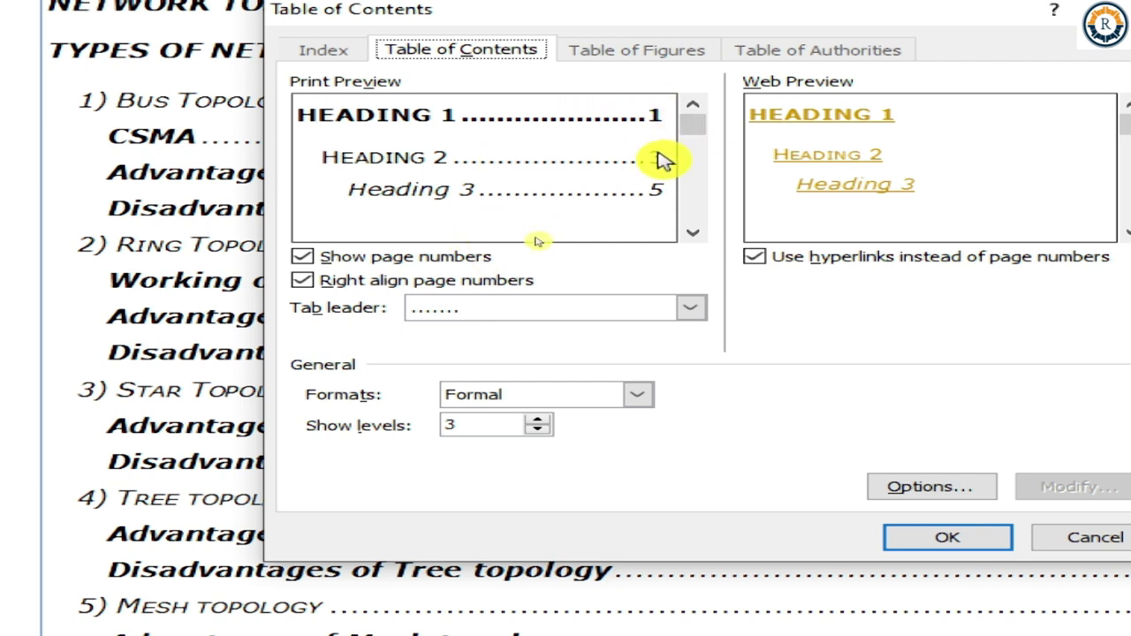
click(389, 281)
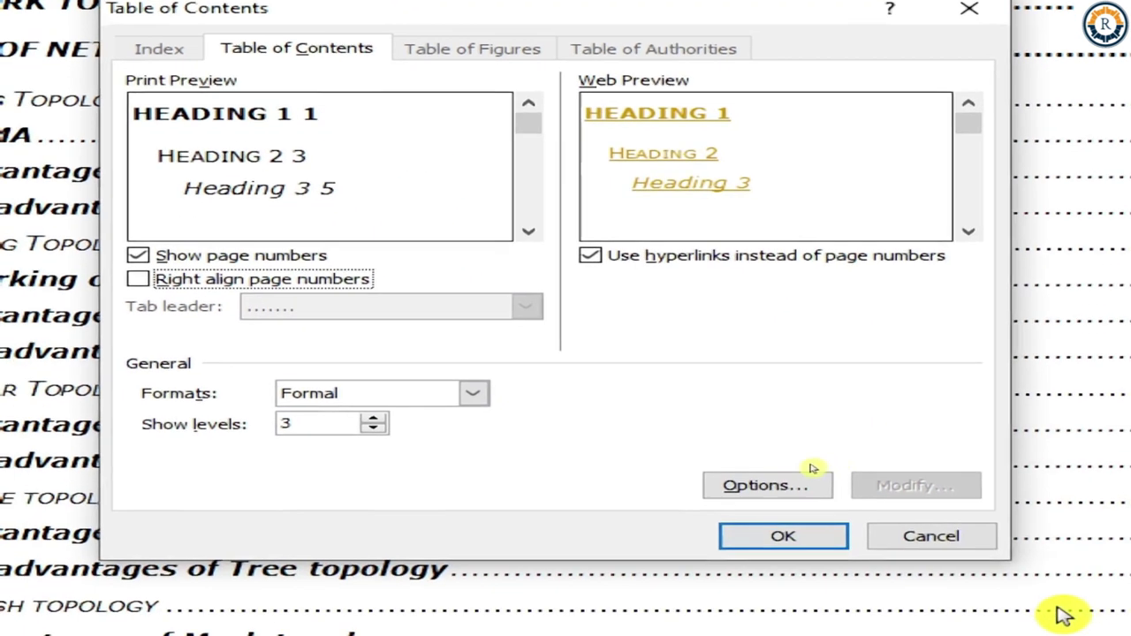
click(811, 534)
click(391, 374)
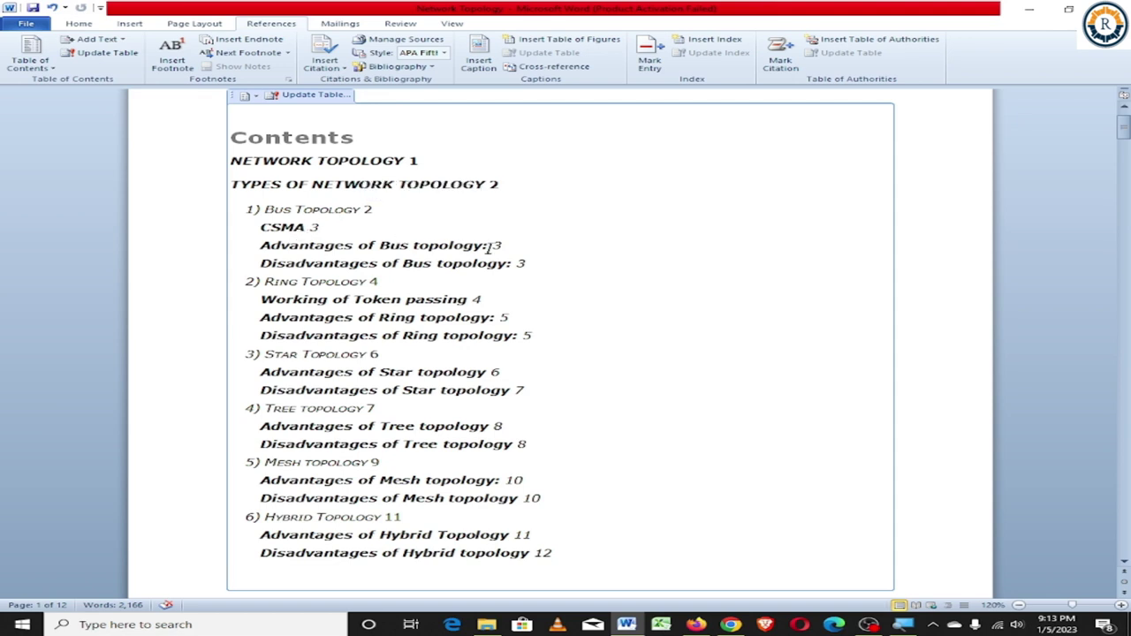
Rebuild the Contents table with dashed tab leaders, confirming the replacement.
click(28, 53)
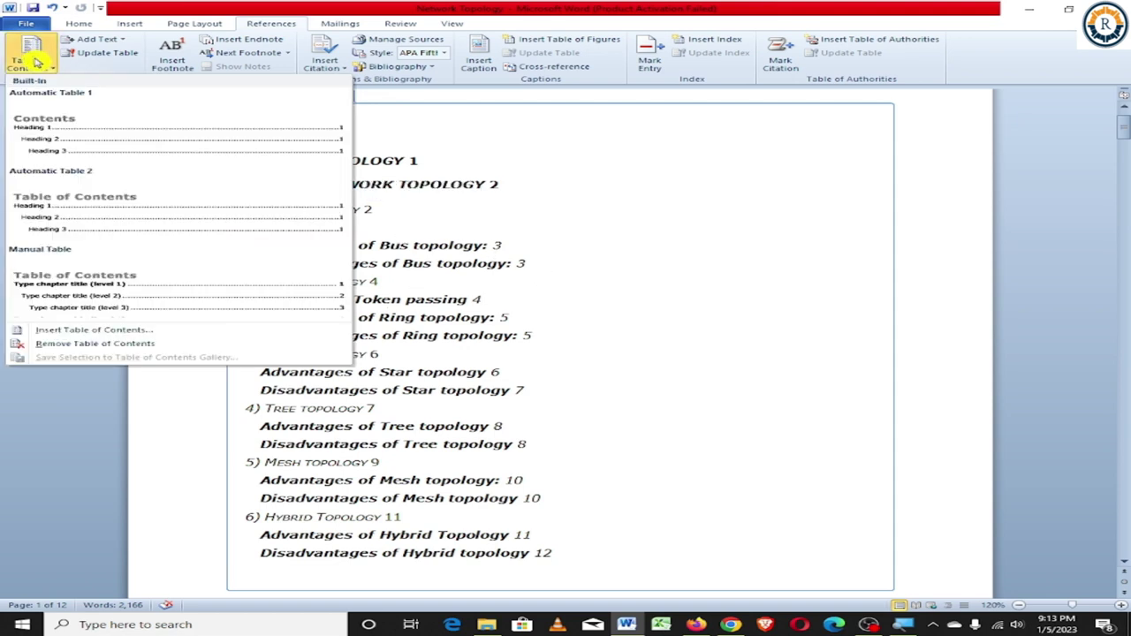
click(97, 329)
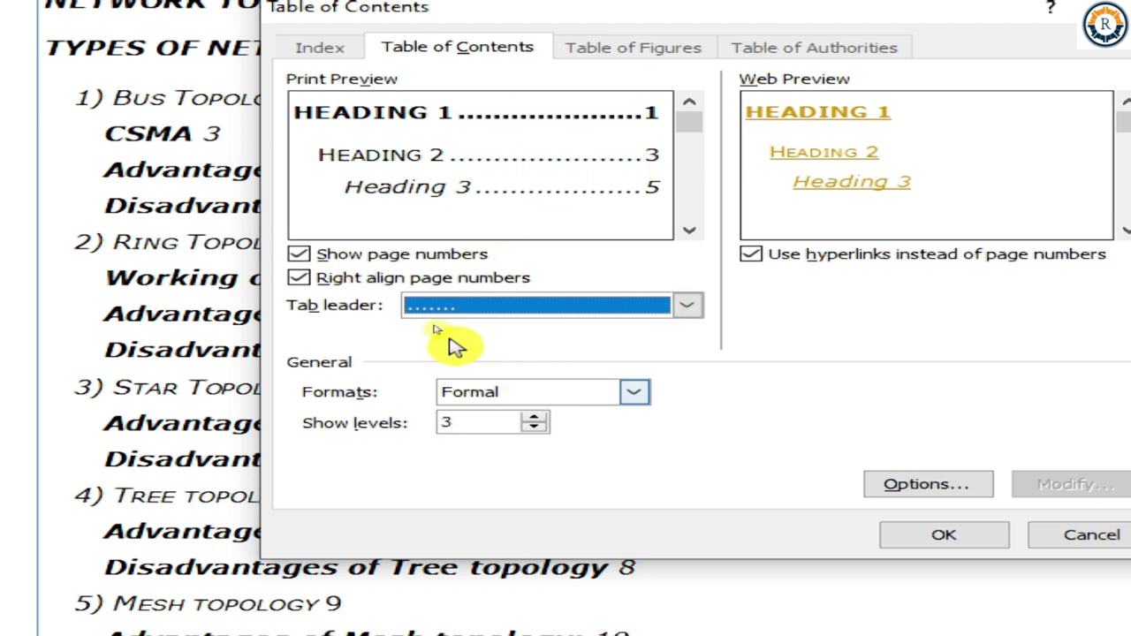
click(492, 310)
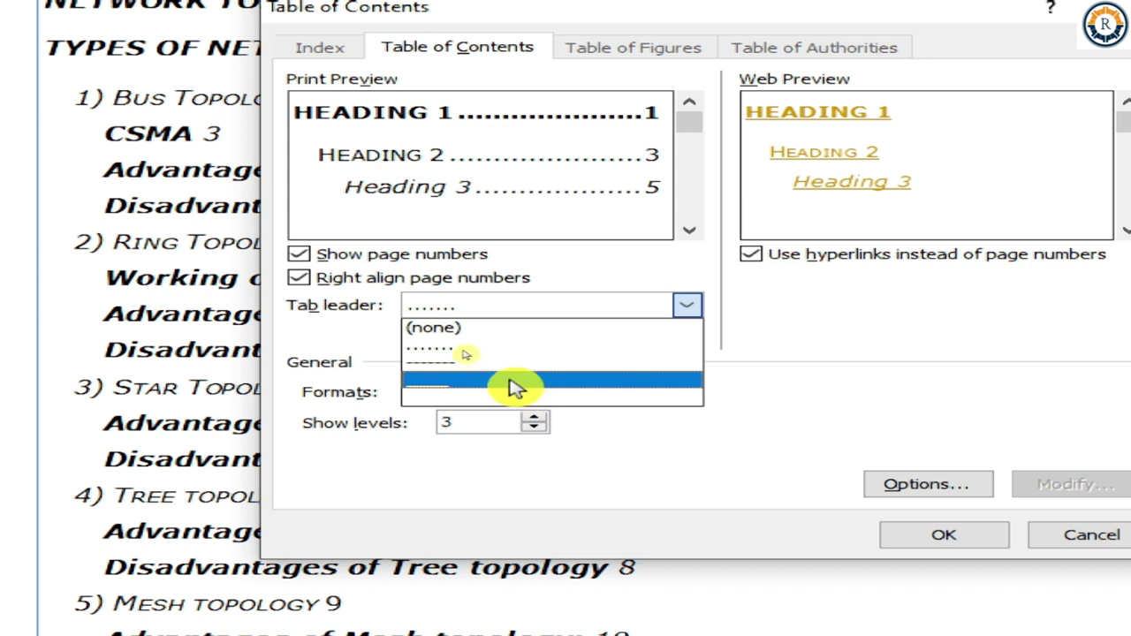
click(515, 374)
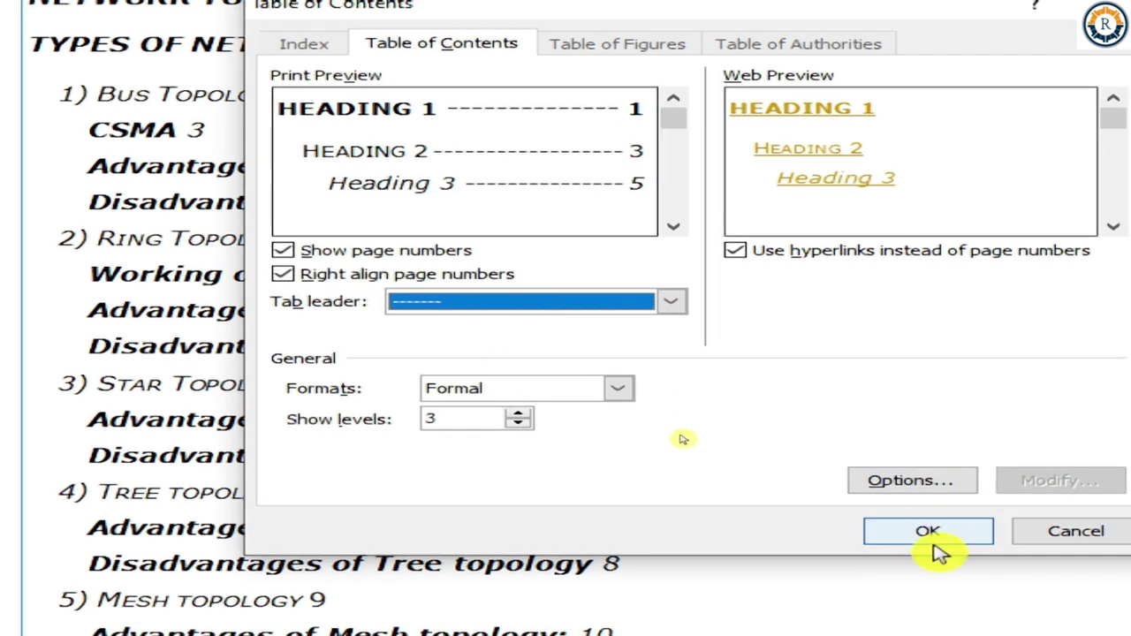
click(944, 535)
click(508, 364)
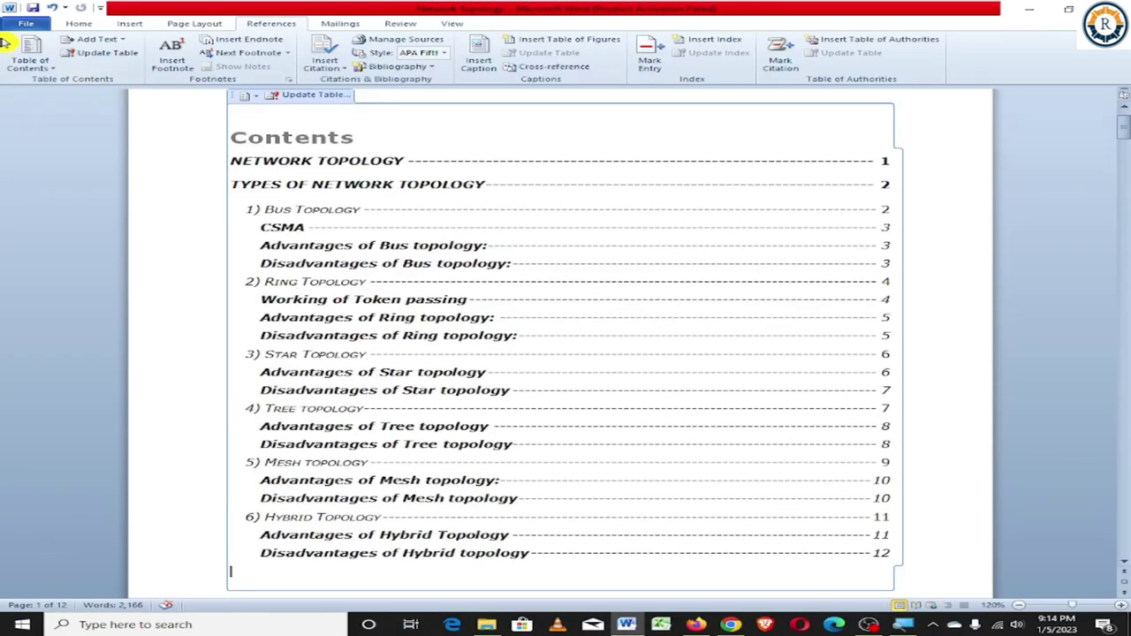
Change the Contents tab leader to a solid line and replace the table again.
click(26, 60)
click(112, 329)
click(511, 315)
click(511, 343)
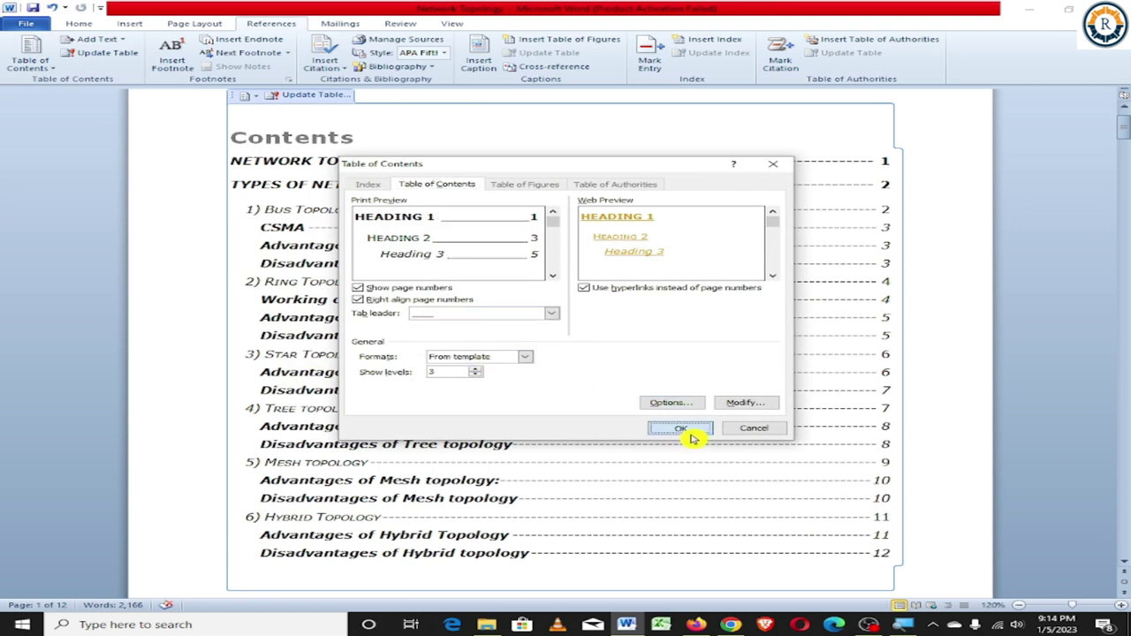
click(689, 433)
click(489, 346)
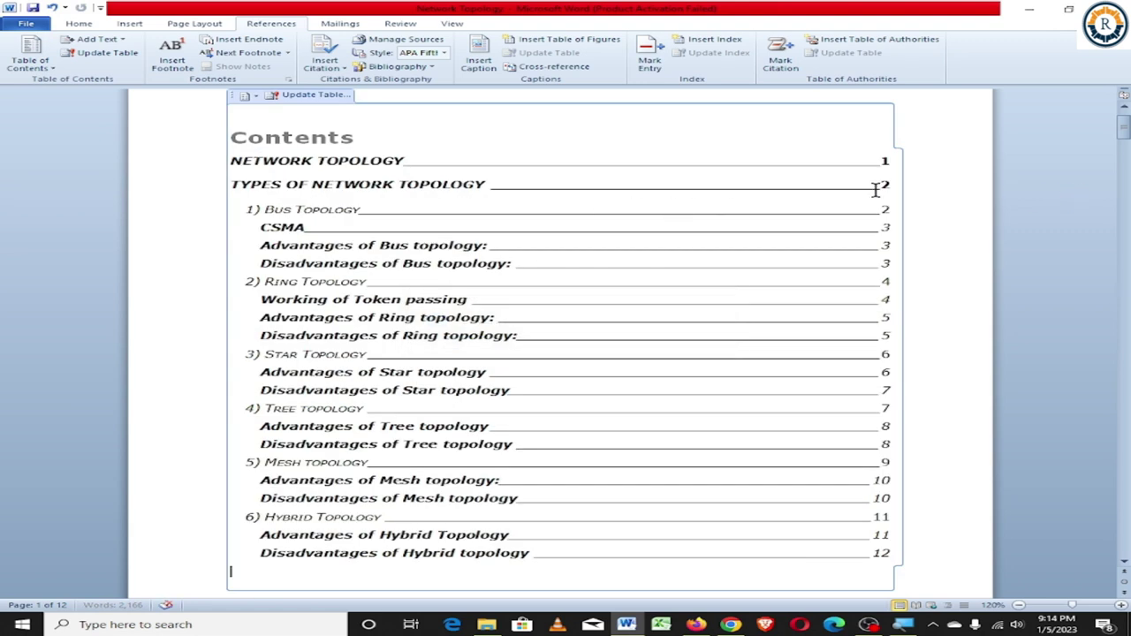
click(30, 62)
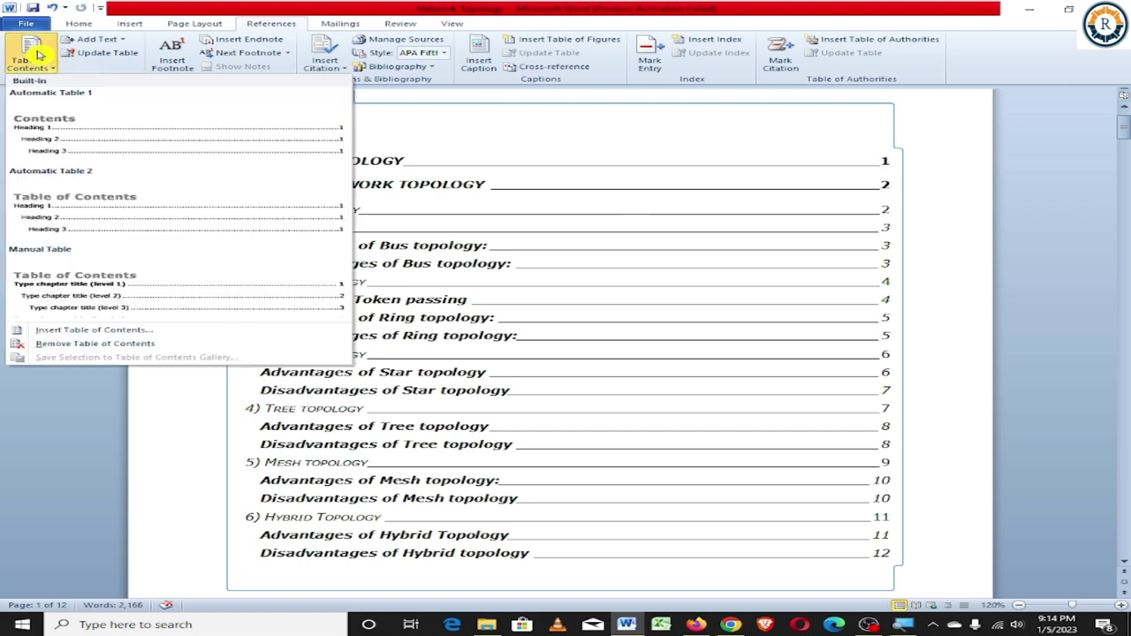
Preview the Classic, Distinctive and Fancy formats, then rebuild the Contents table as Modern.
click(106, 332)
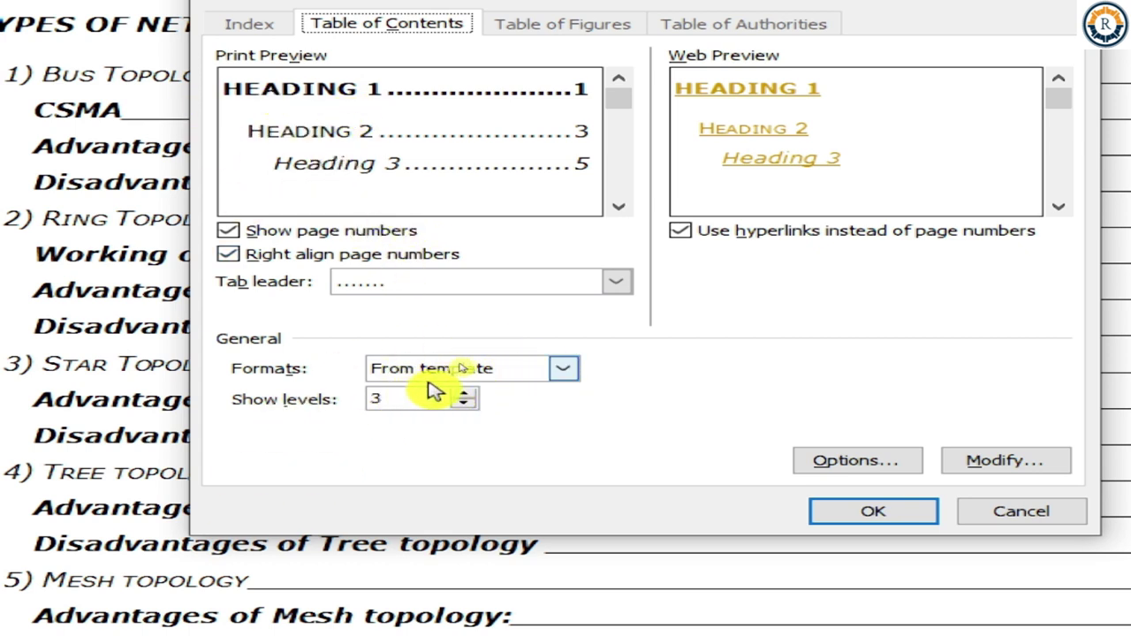
click(518, 374)
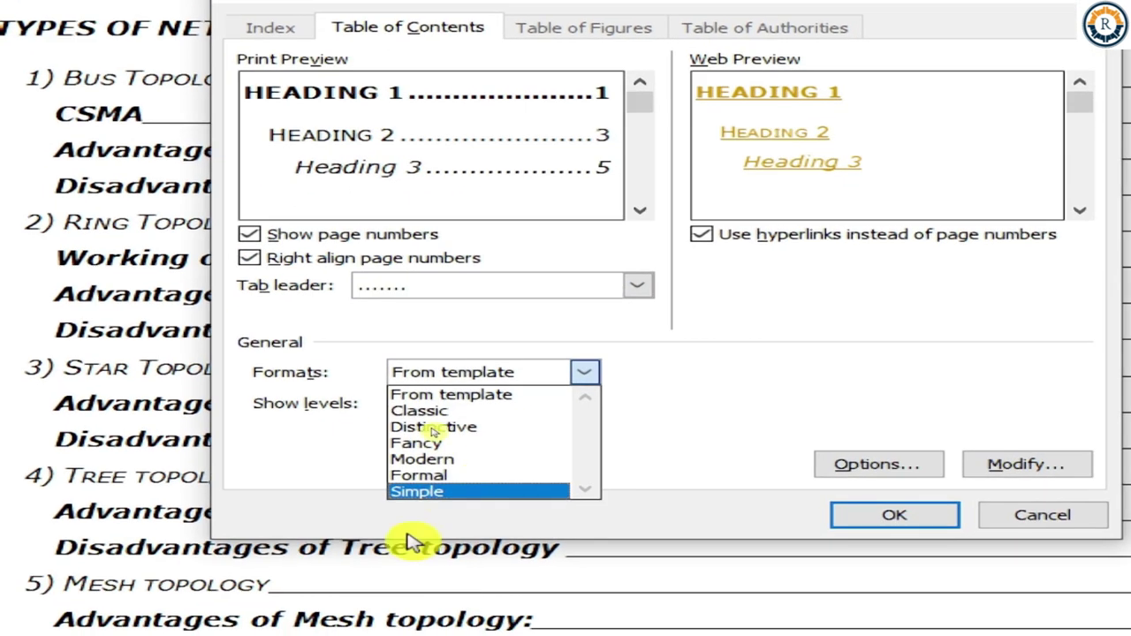
click(423, 411)
click(464, 372)
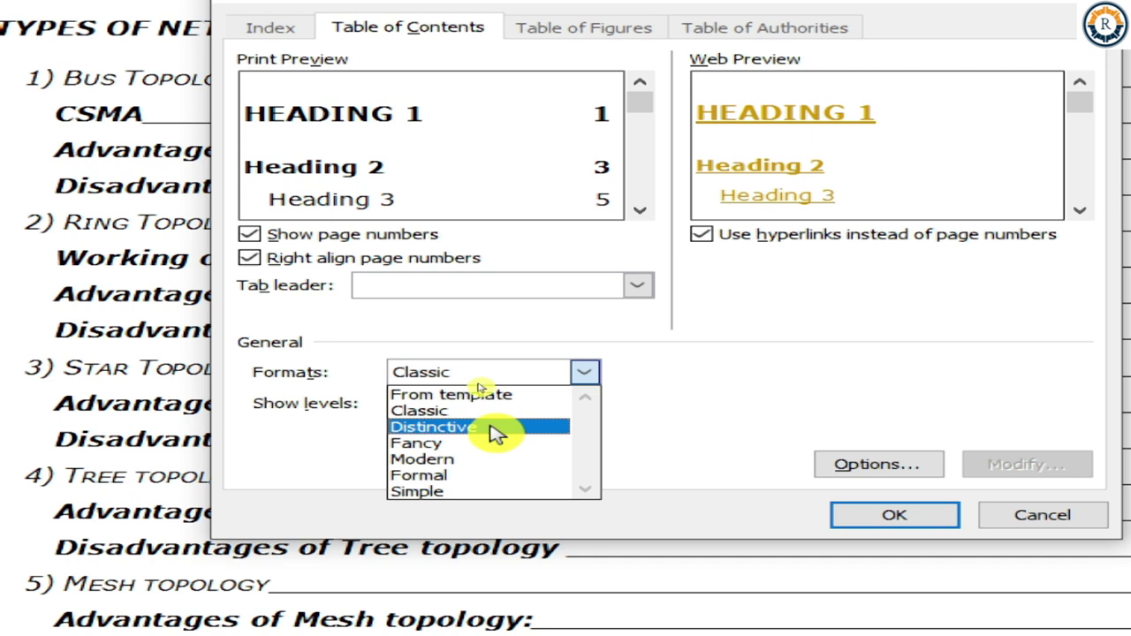
click(492, 429)
click(518, 428)
click(498, 378)
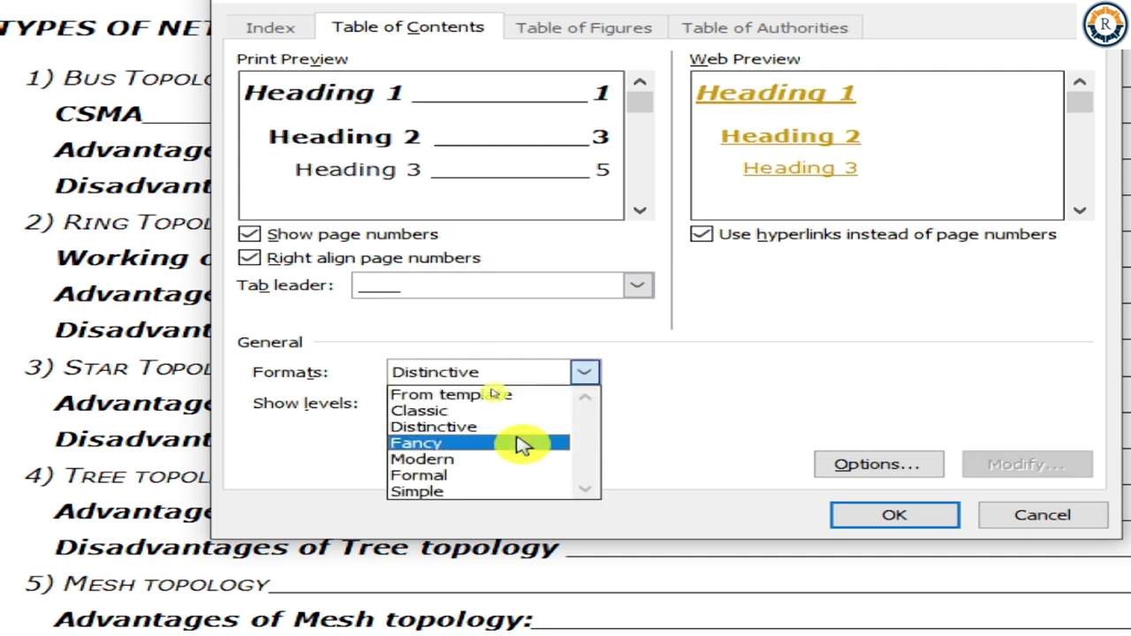
click(521, 444)
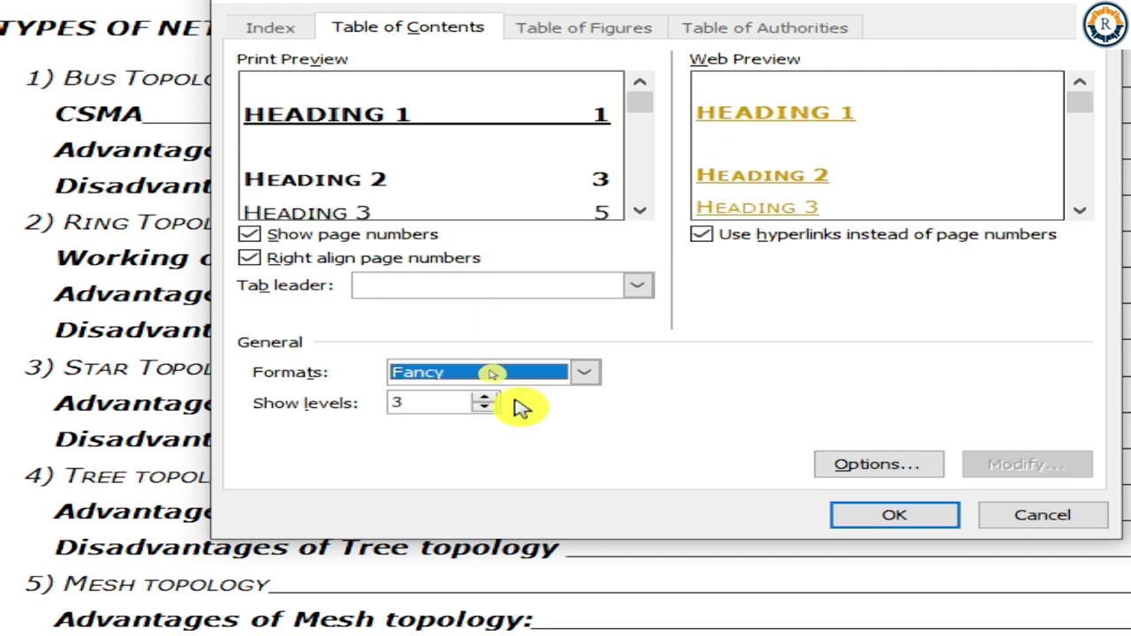
click(492, 372)
click(505, 460)
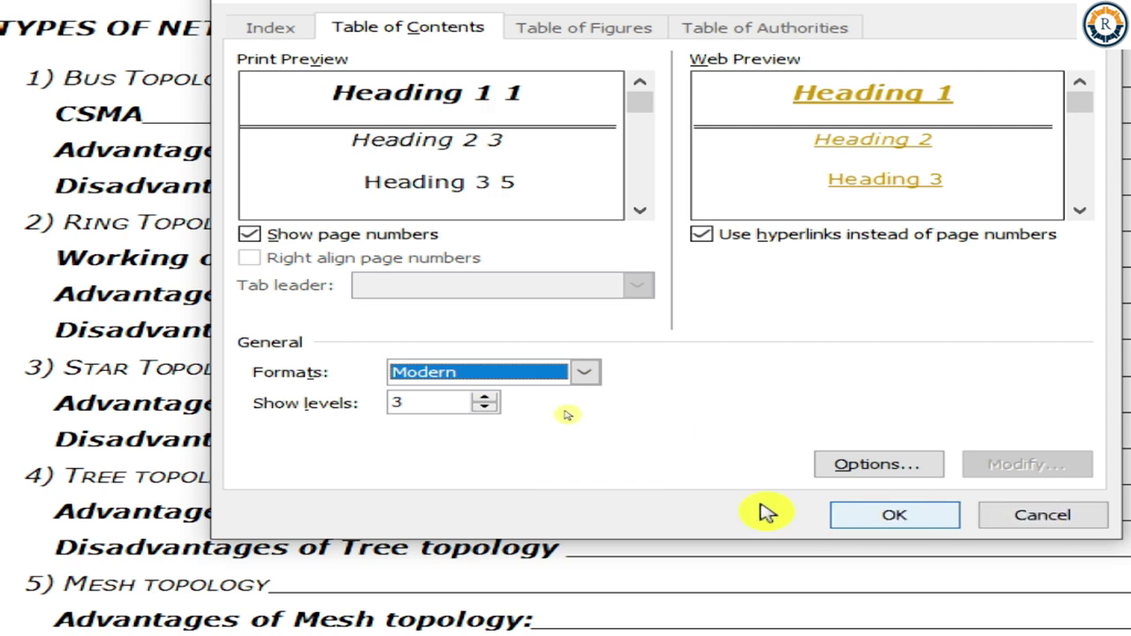
click(919, 526)
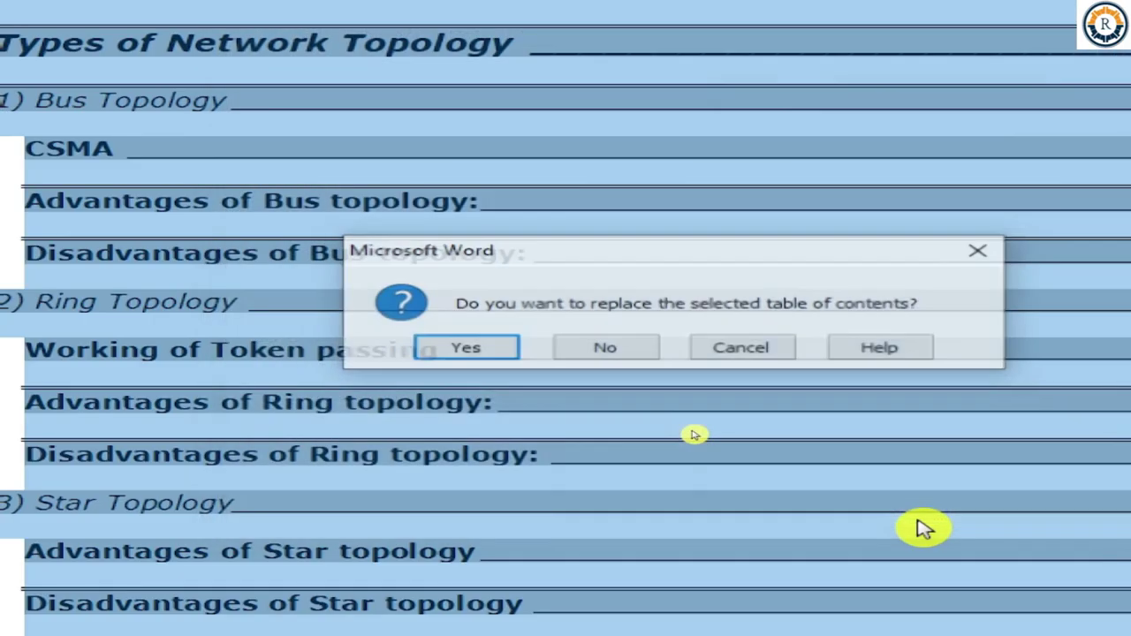
click(468, 352)
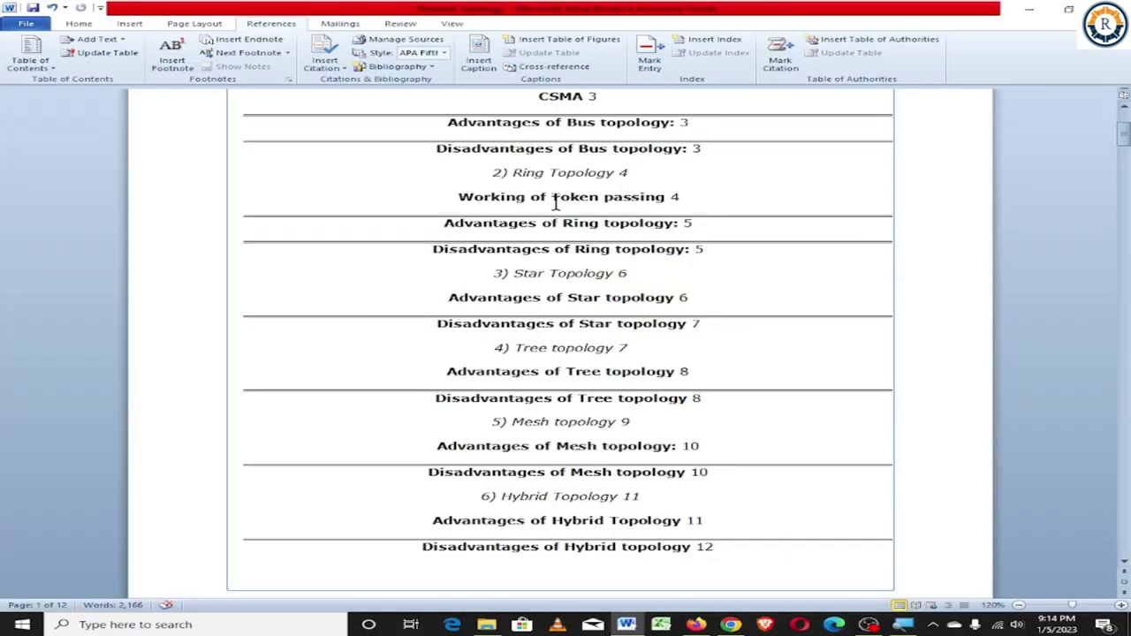
Rebuild the Contents table in the Formal format and confirm the replacement.
scroll(1122, 137, up, 3)
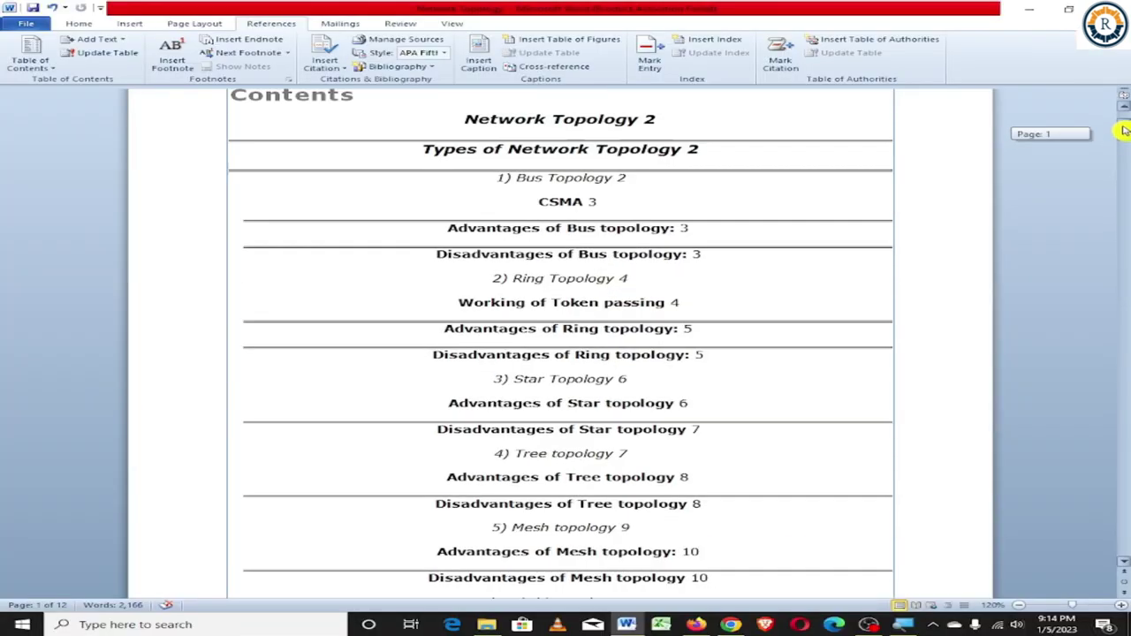
click(49, 58)
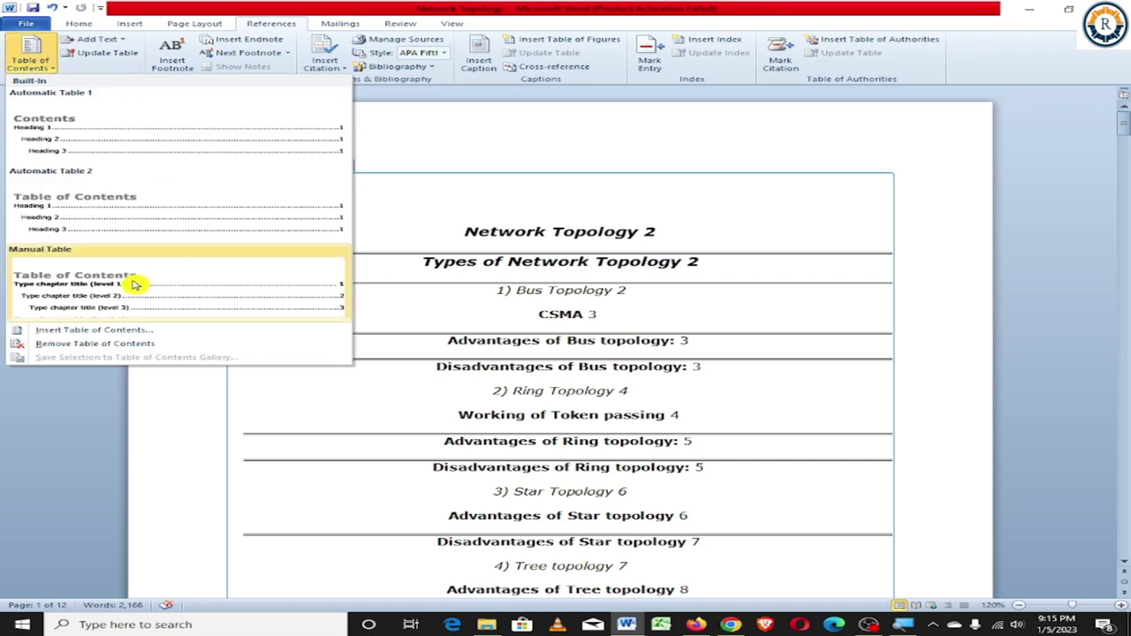
click(89, 329)
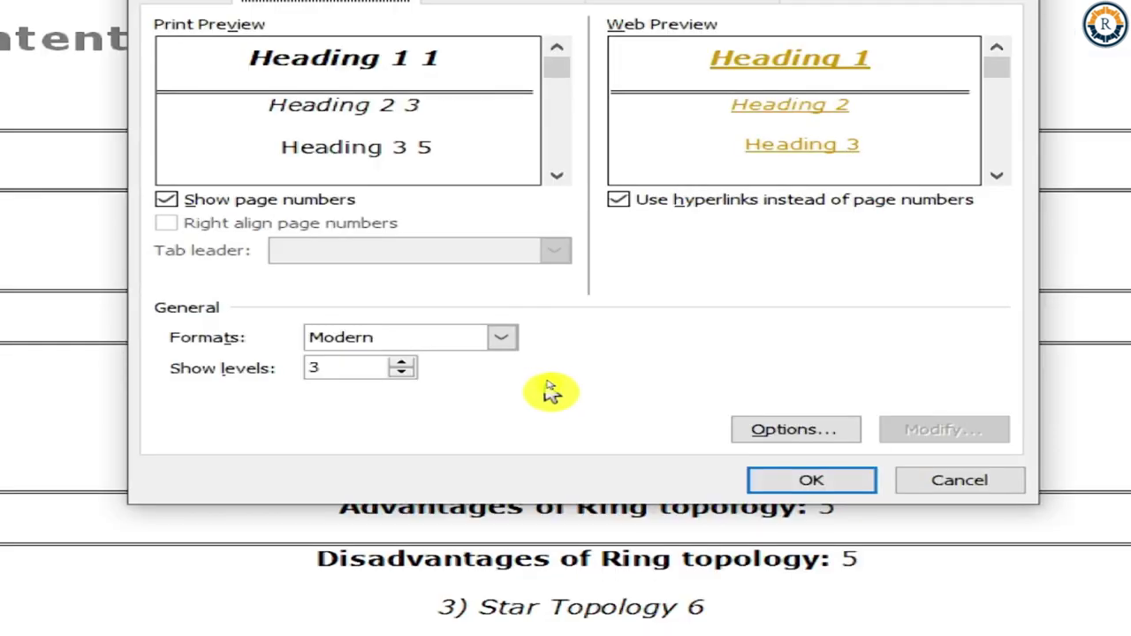
click(523, 354)
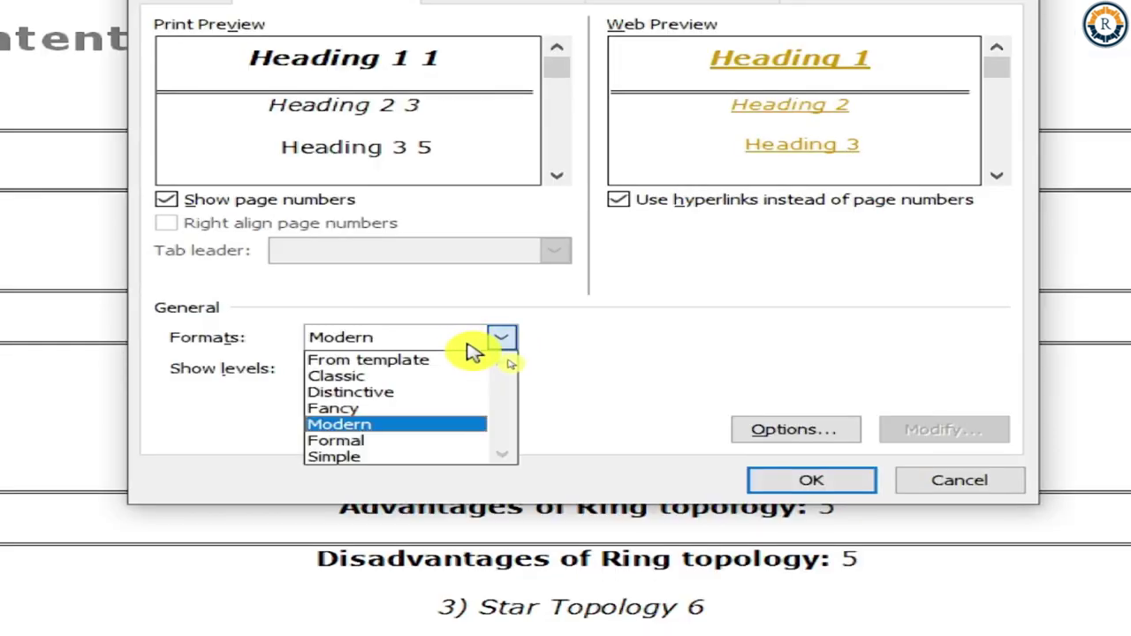
click(435, 442)
click(766, 463)
key(Return)
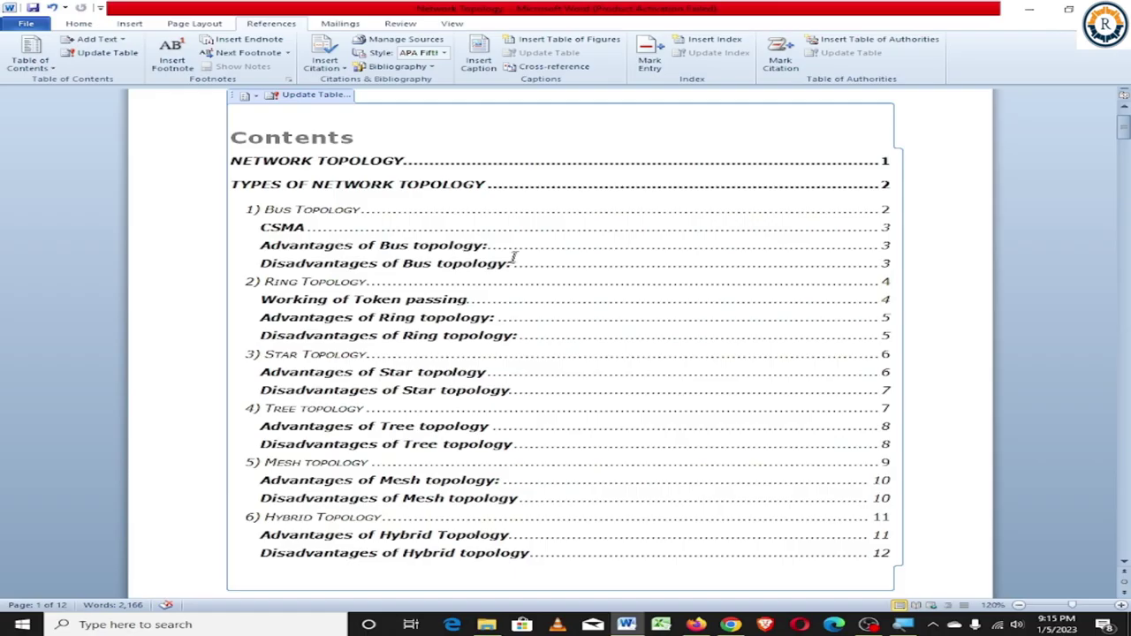
Rebuild the Contents table showing 2 levels instead of 3.
click(30, 55)
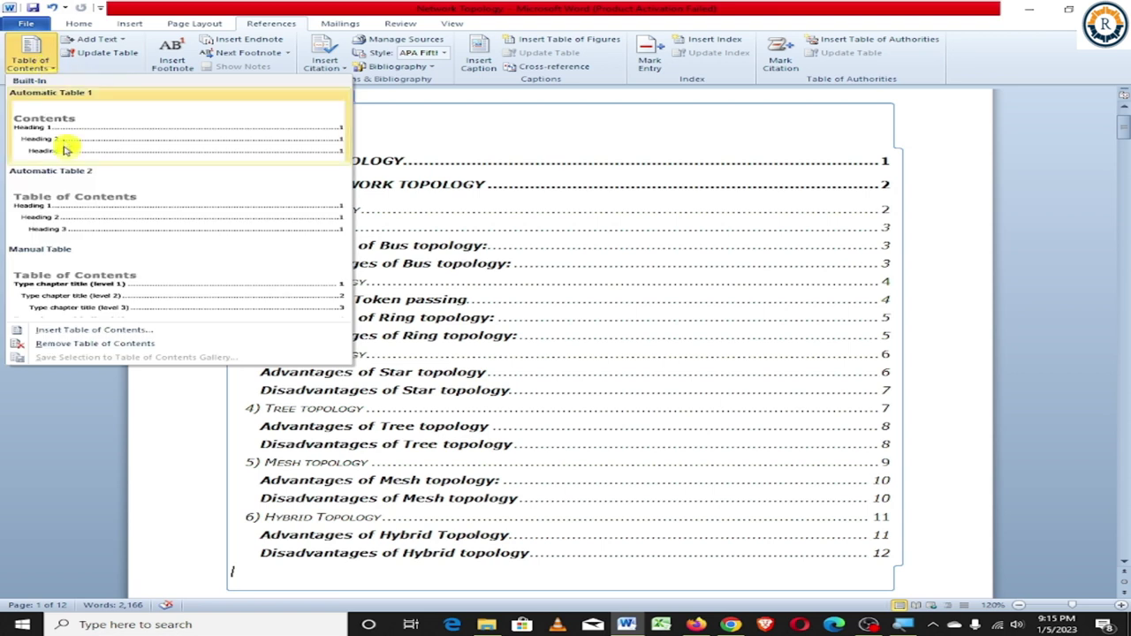
click(75, 332)
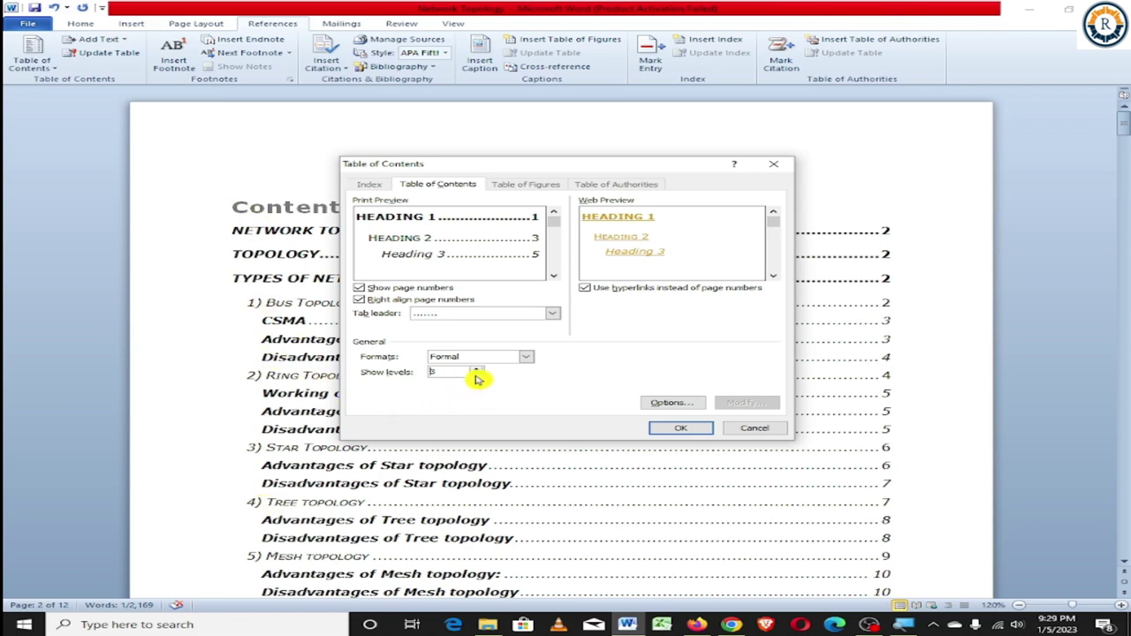
click(477, 376)
click(678, 434)
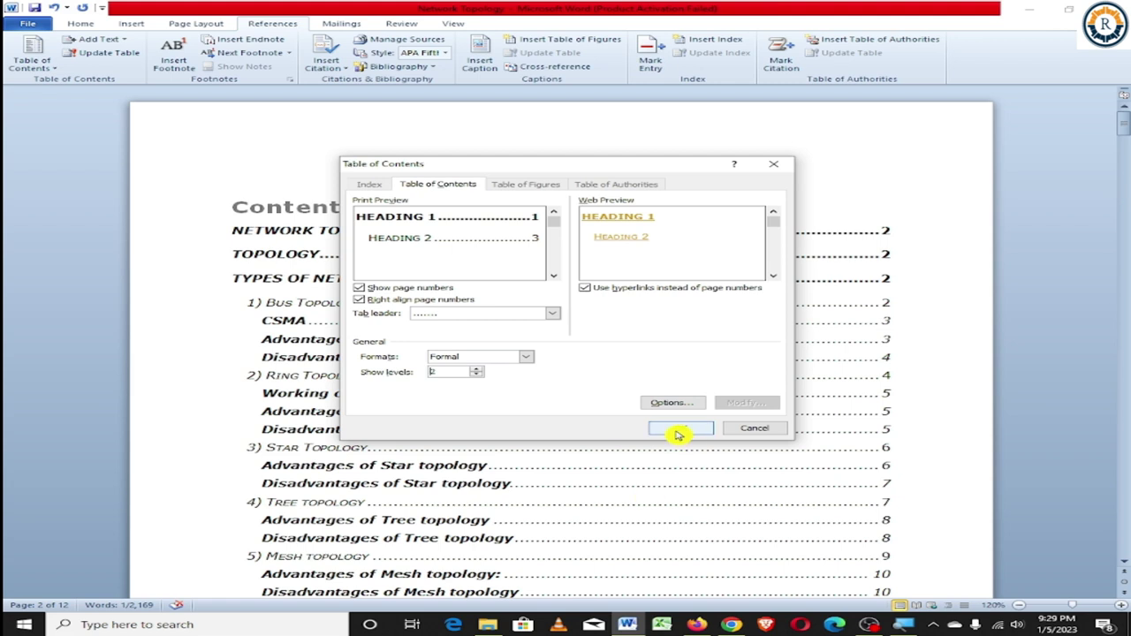
click(468, 344)
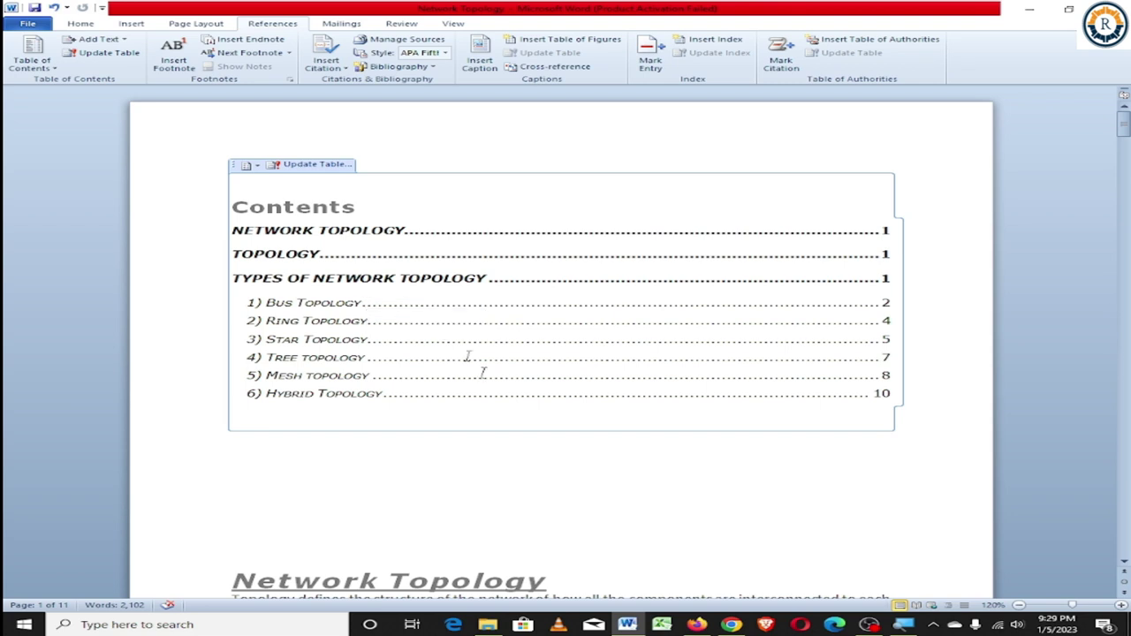
Reduce the Contents table to 1 level and confirm the replacement.
click(32, 64)
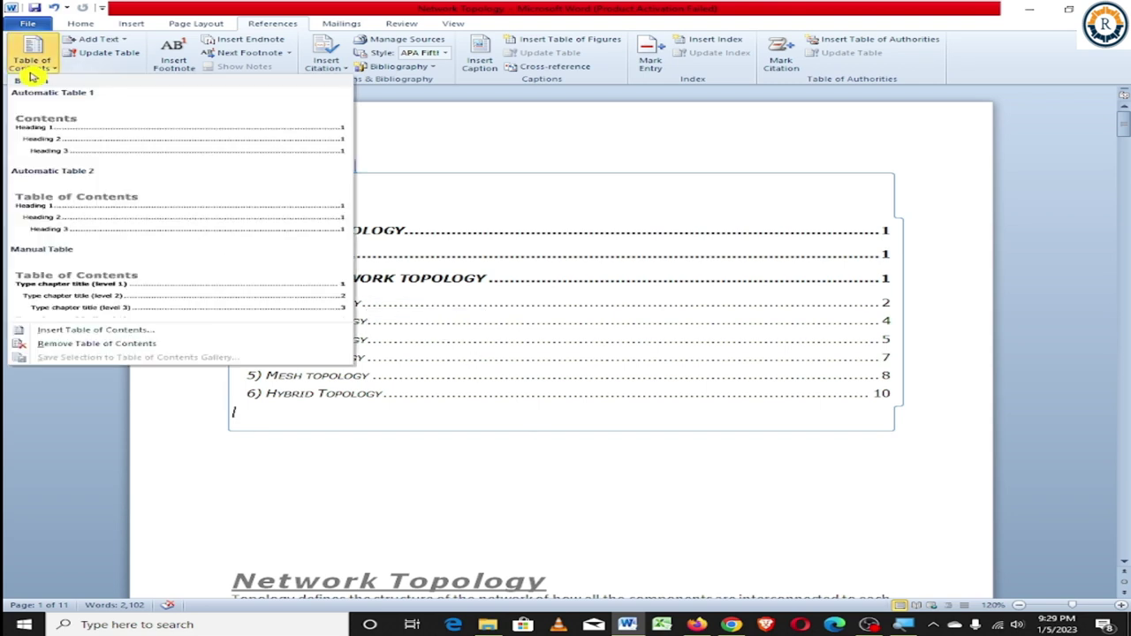
click(96, 330)
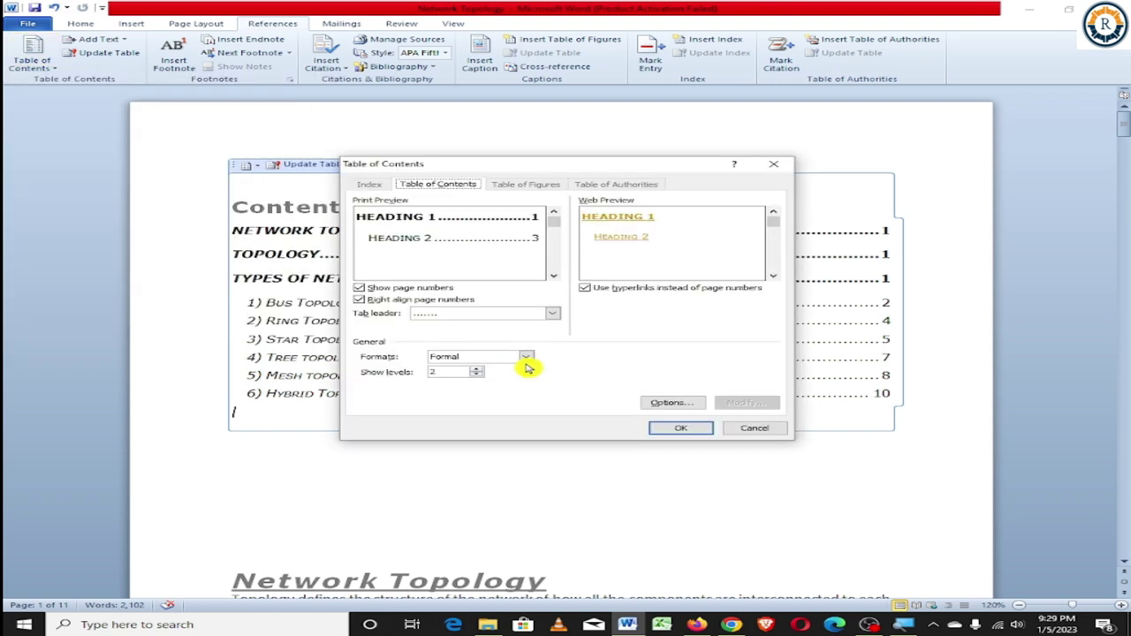
click(478, 376)
click(676, 427)
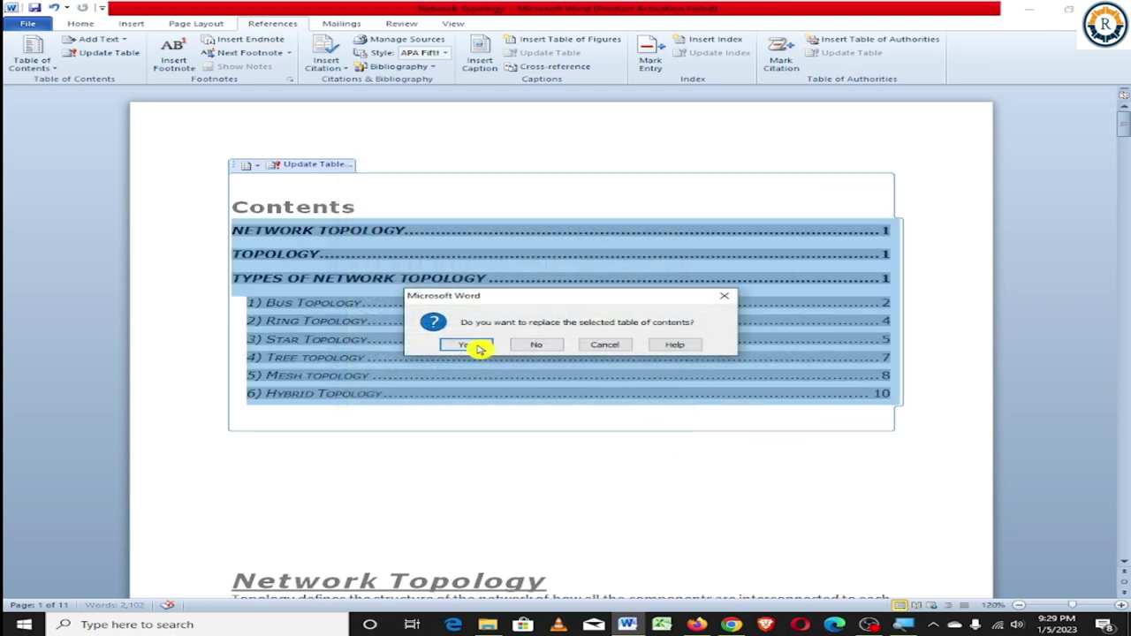
click(463, 347)
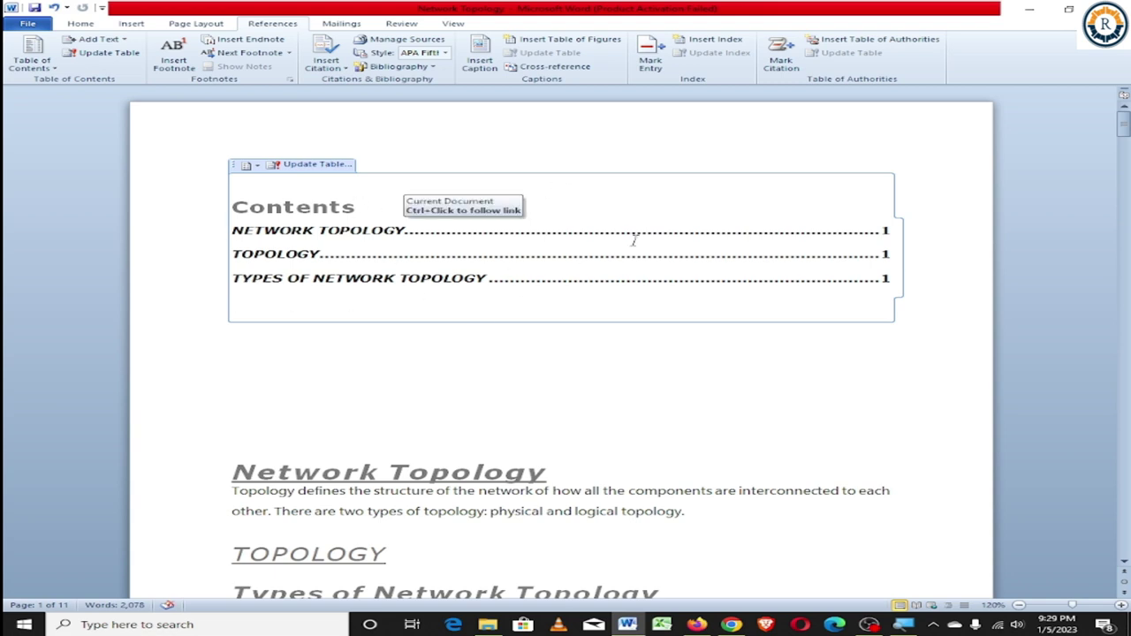
Set Show levels to 3 and replace the one-level Contents table.
click(32, 55)
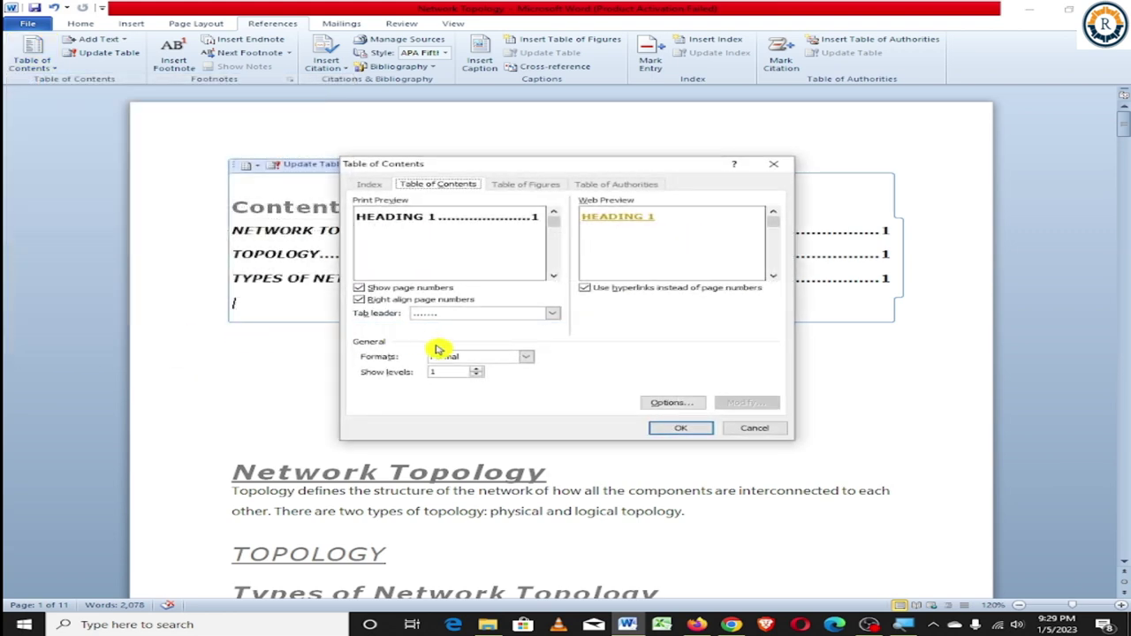
click(477, 368)
click(476, 368)
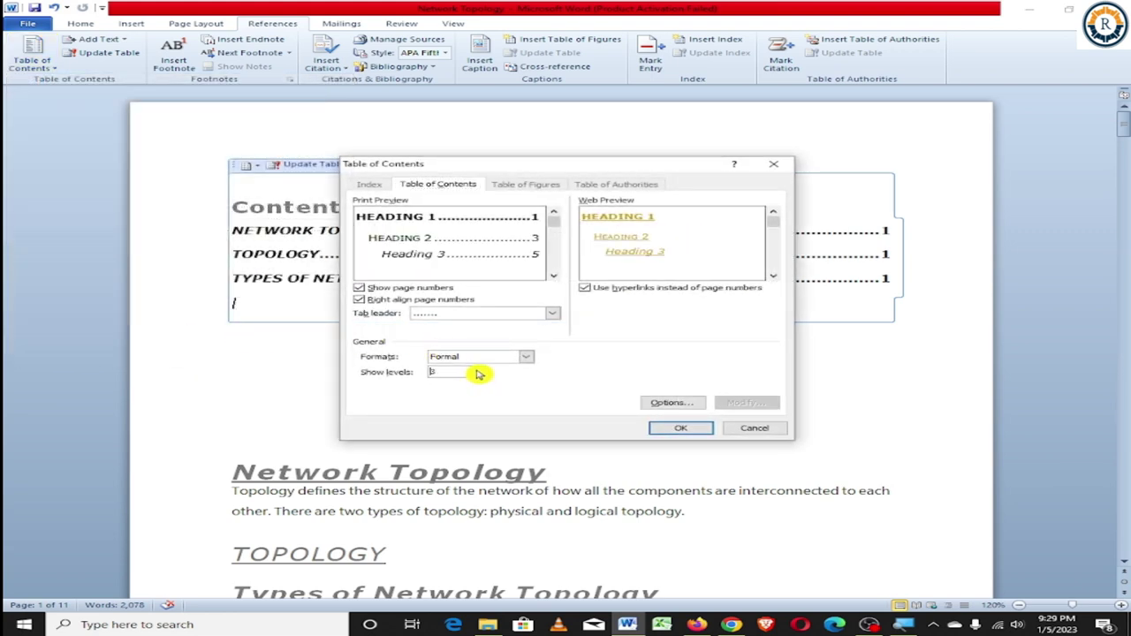
click(691, 431)
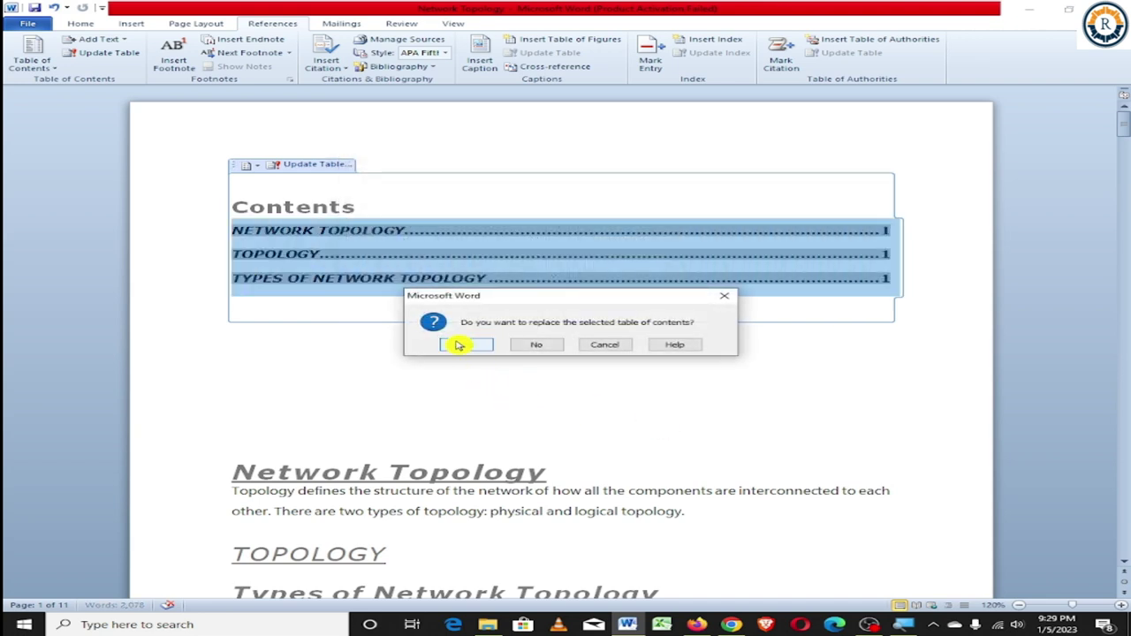
click(469, 347)
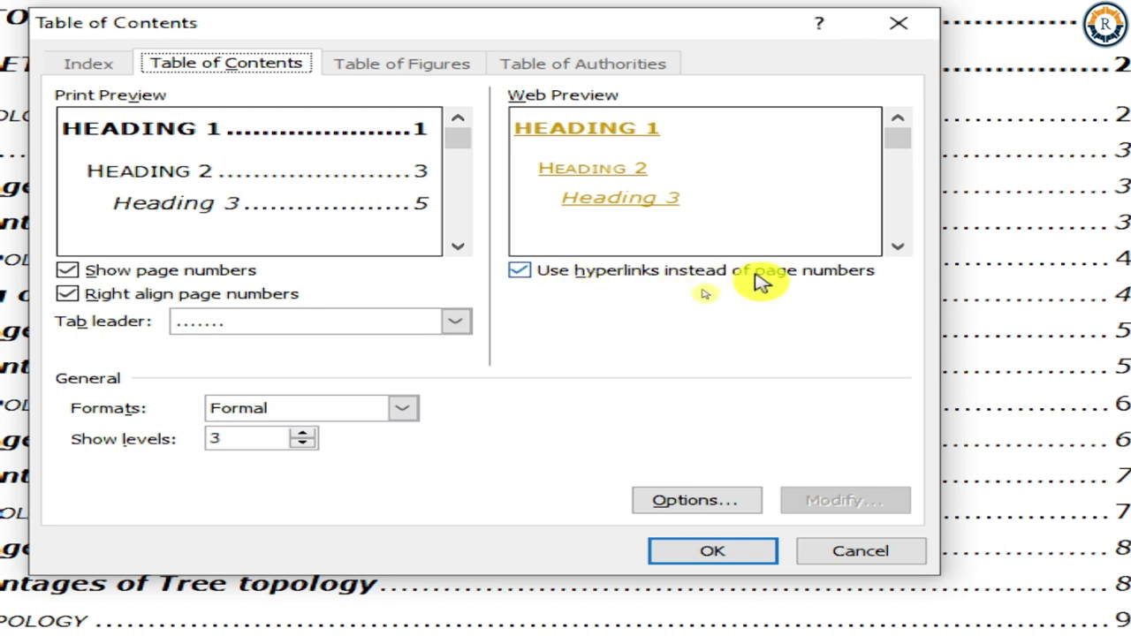
Uncheck 'Use hyperlinks instead of page numbers' and replace the Contents table.
click(586, 281)
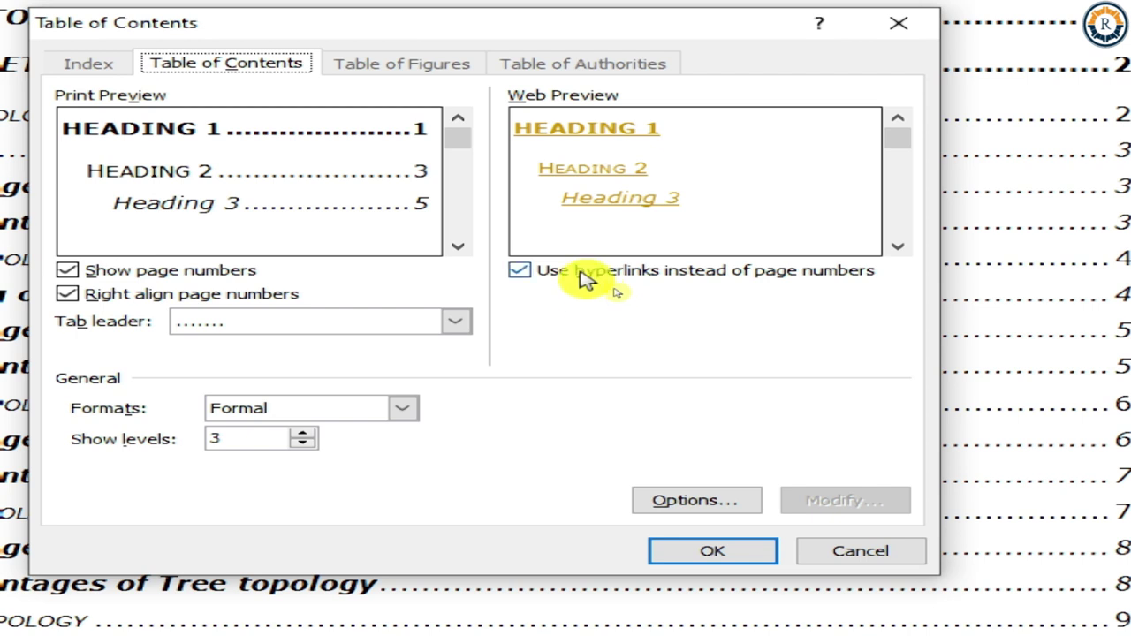
click(543, 279)
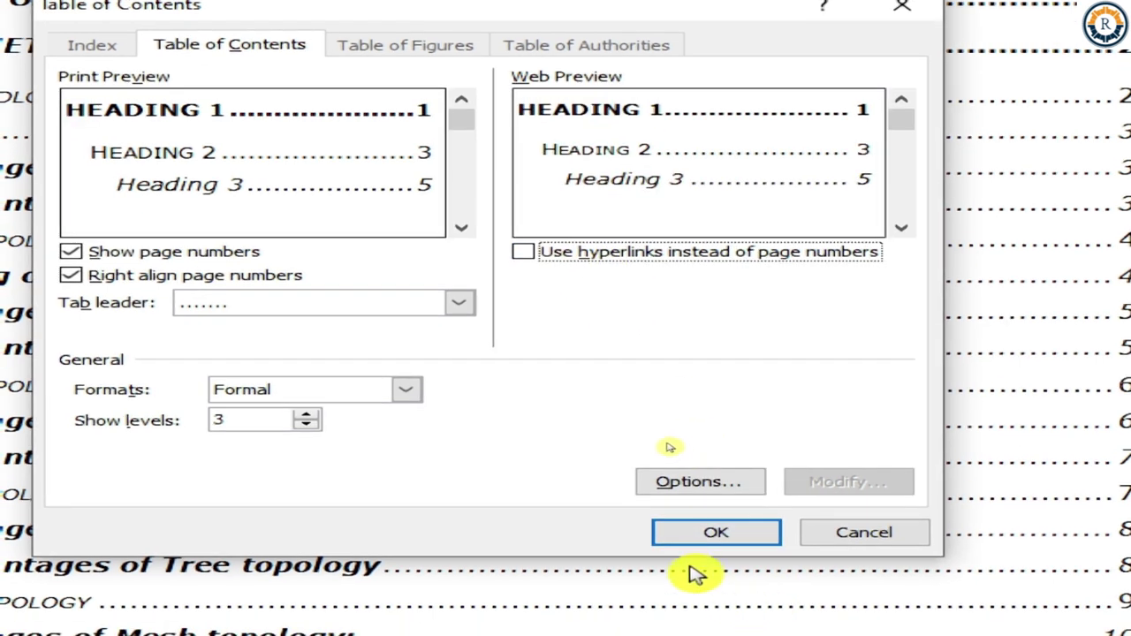
click(690, 536)
click(313, 371)
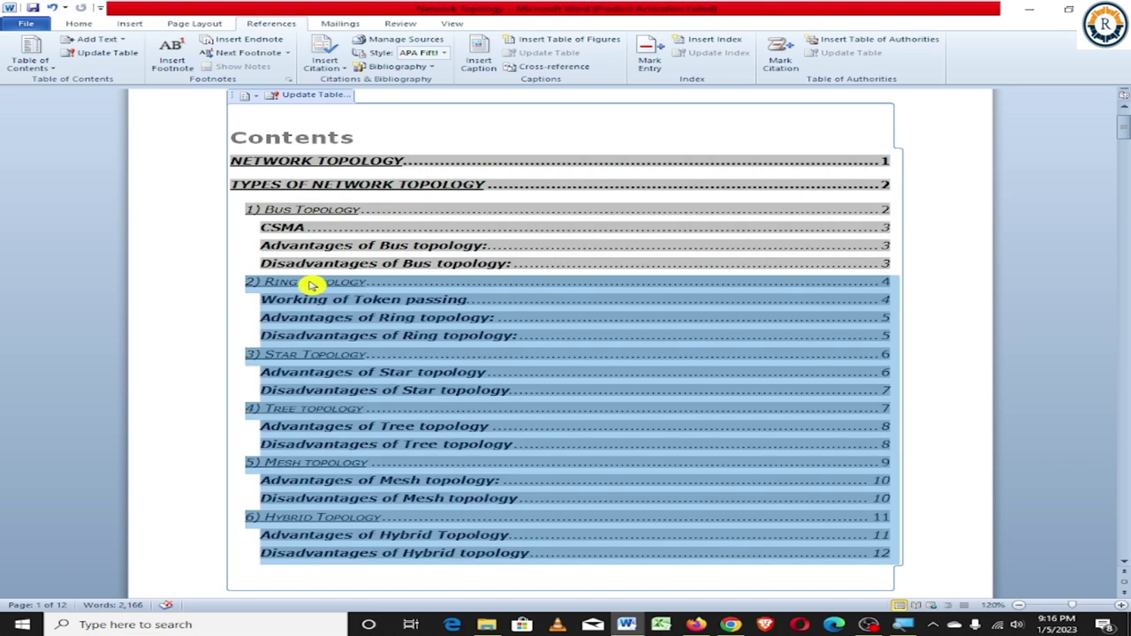
Select the '2) Ring Topology' contents line and the word Topology in it.
triple_click(309, 283)
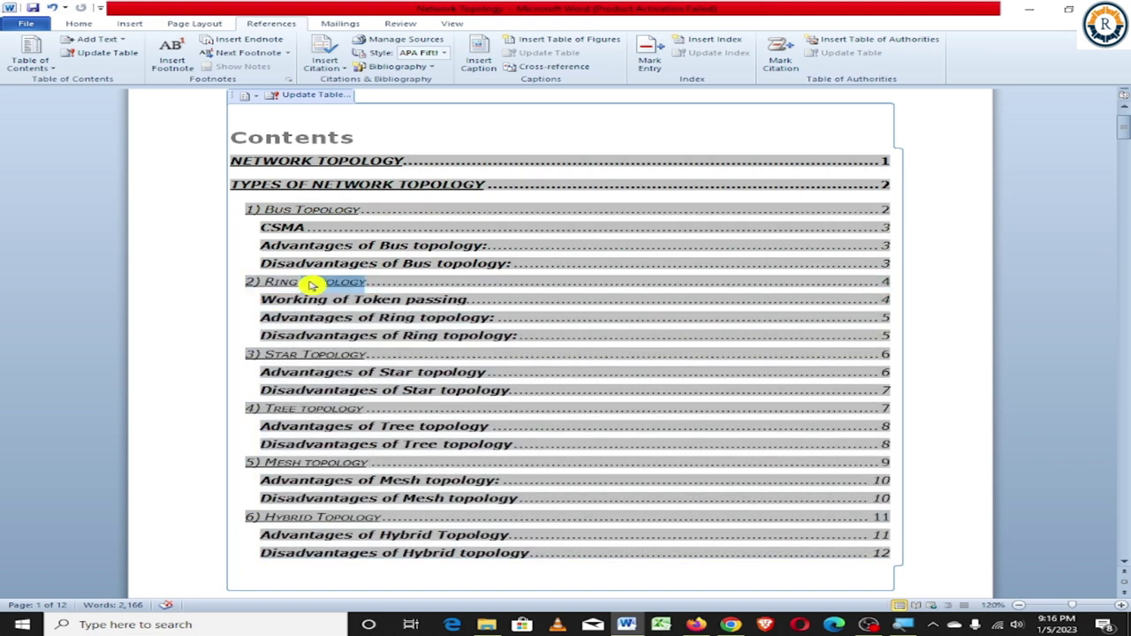
double_click(311, 284)
triple_click(312, 283)
double_click(311, 284)
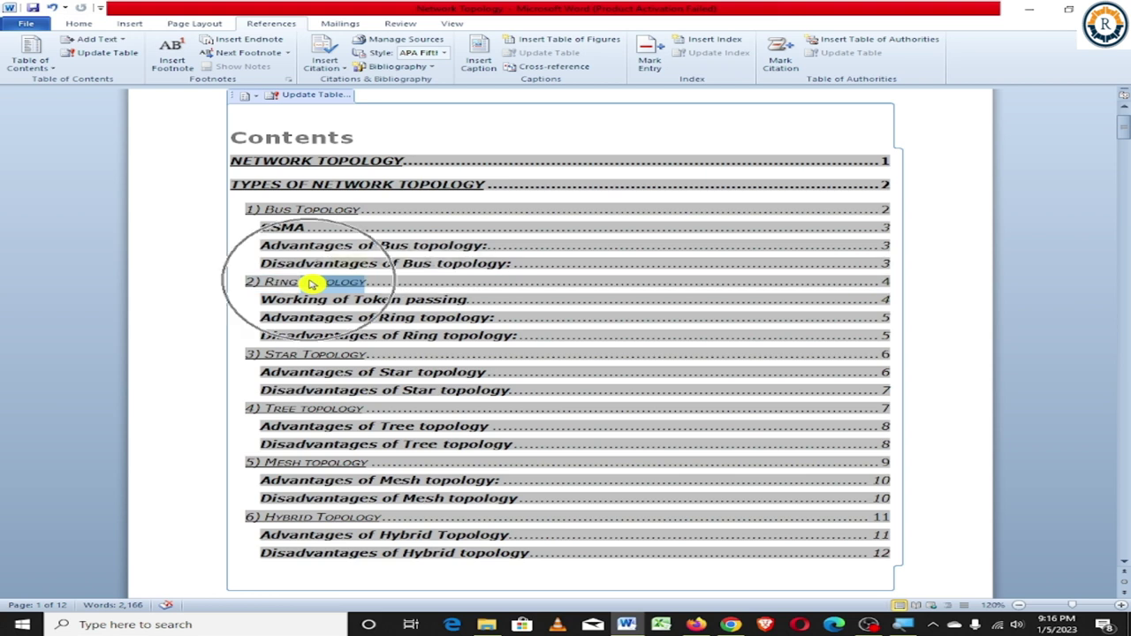
Regenerate the Contents table with 'Use hyperlinks instead of page numbers' turned on.
click(29, 55)
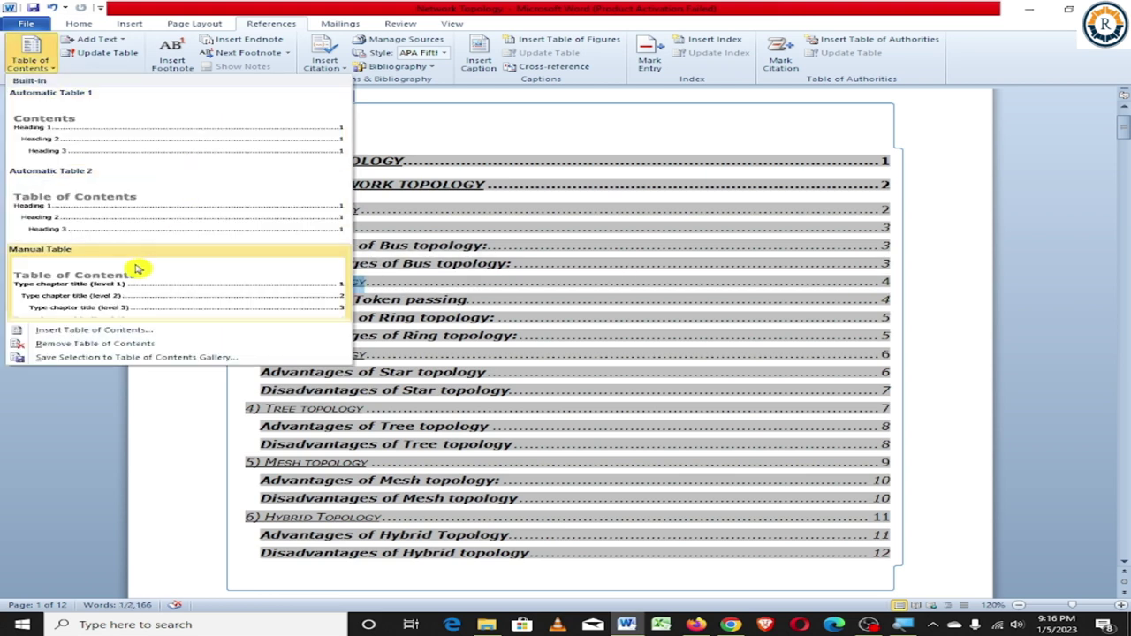
click(139, 331)
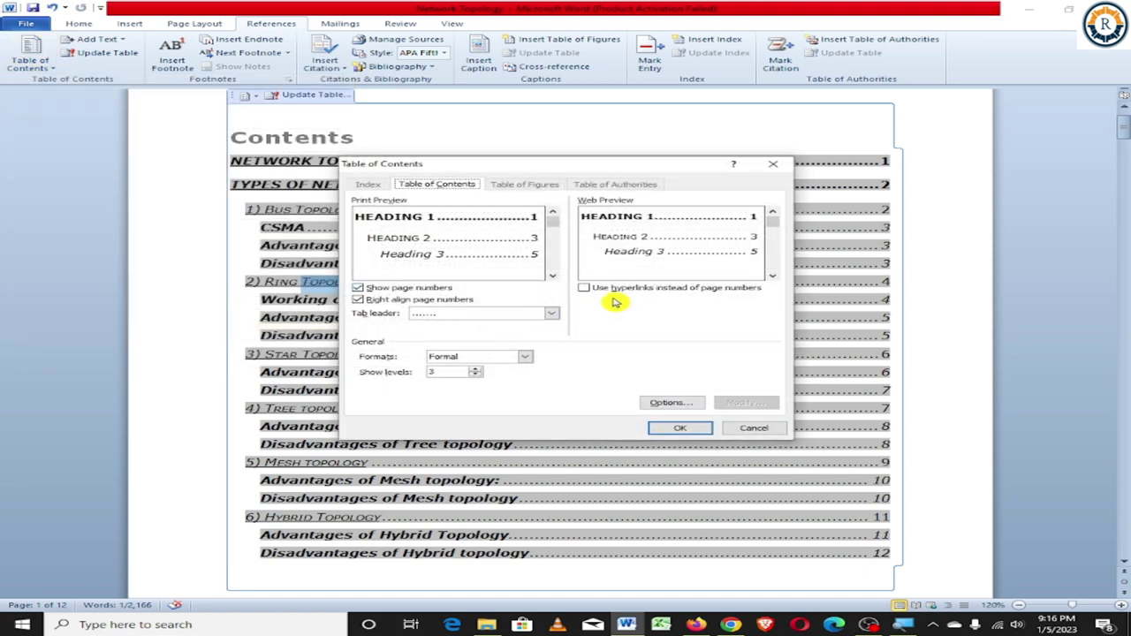
click(619, 291)
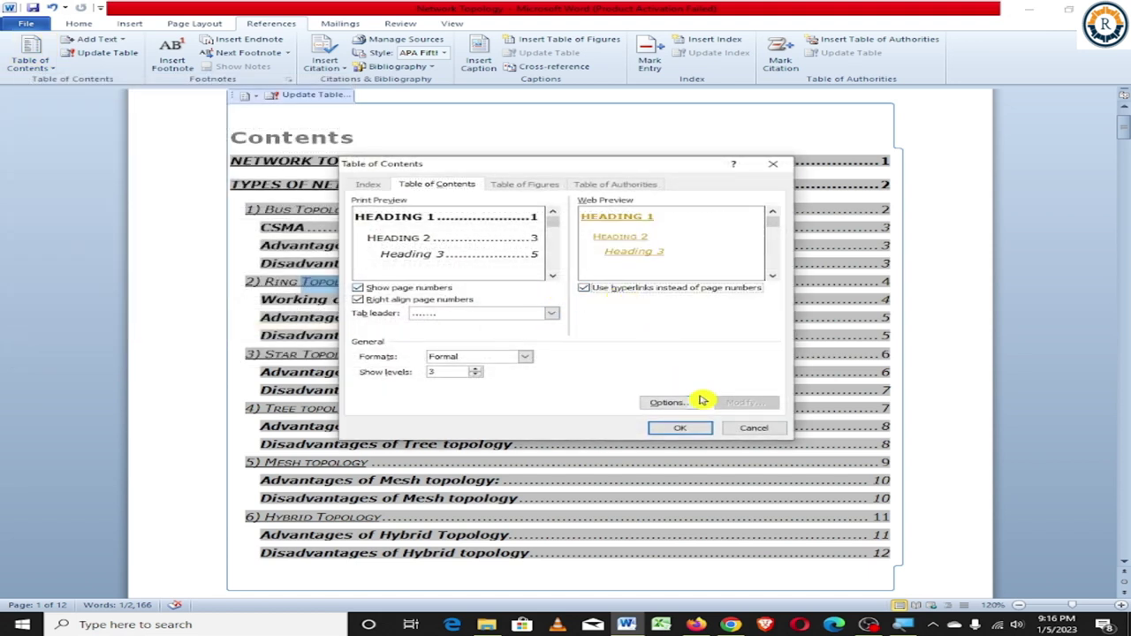
click(690, 432)
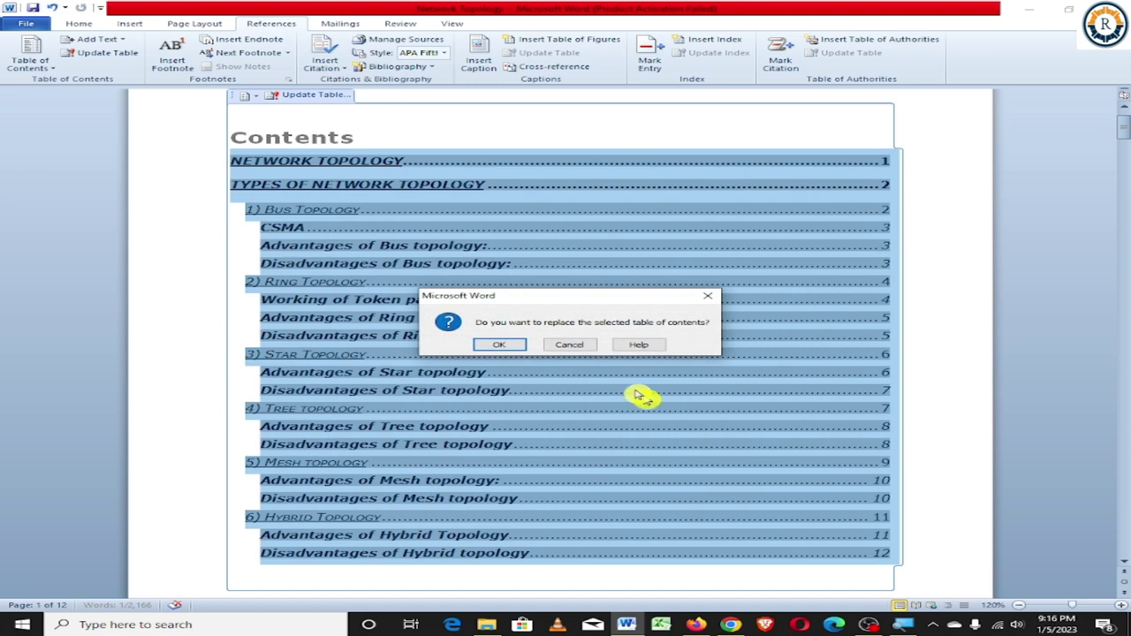
click(491, 345)
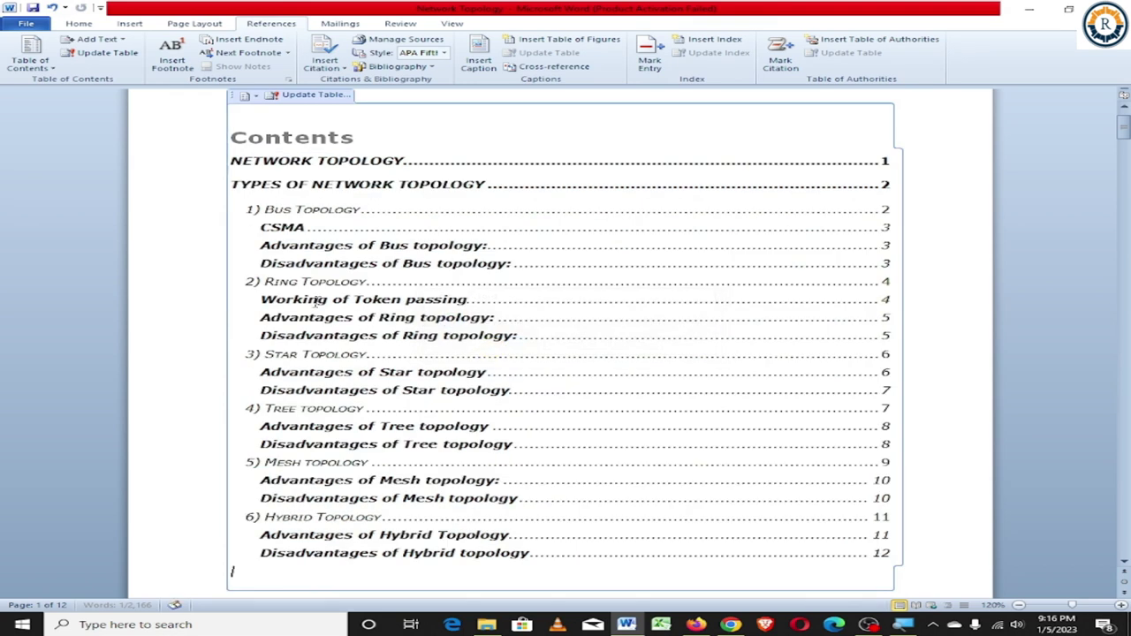
Follow the Ring Topology entry to its section, then return to the document start.
ctrl+click(310, 285)
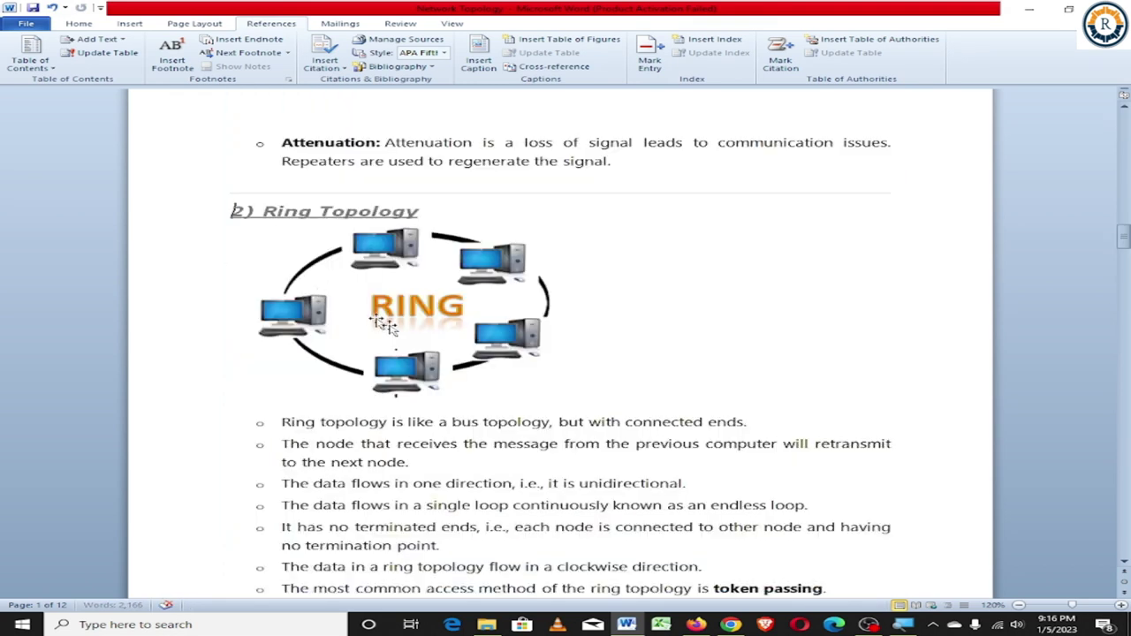
key(ctrl+Home)
click(30, 58)
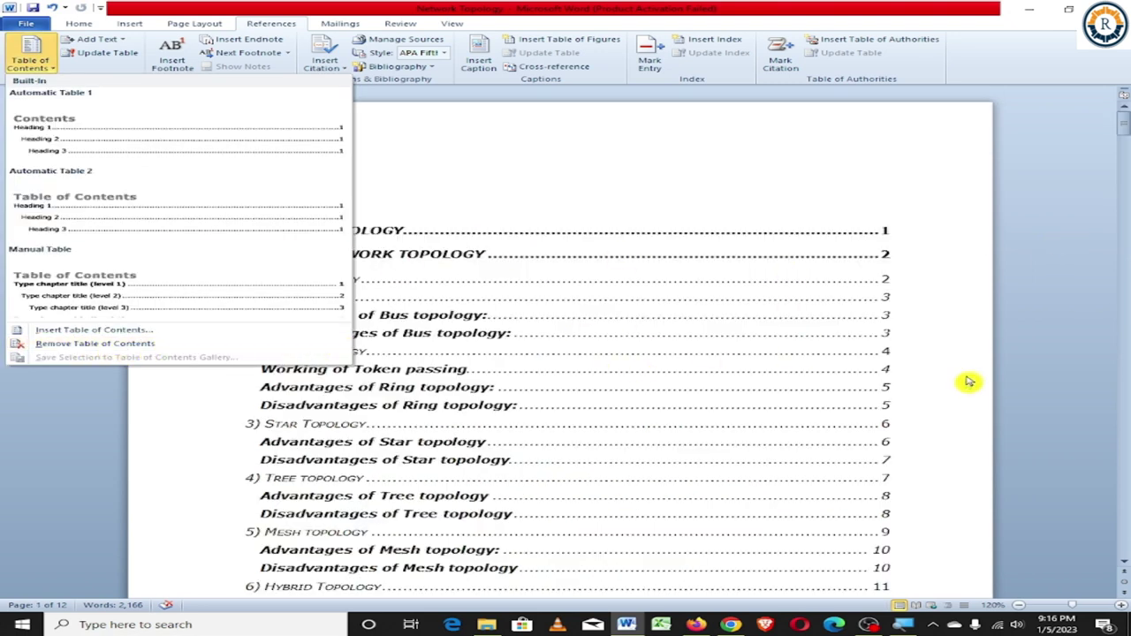
Remove the table of contents, then undo the removal and scroll back to page 1.
click(100, 344)
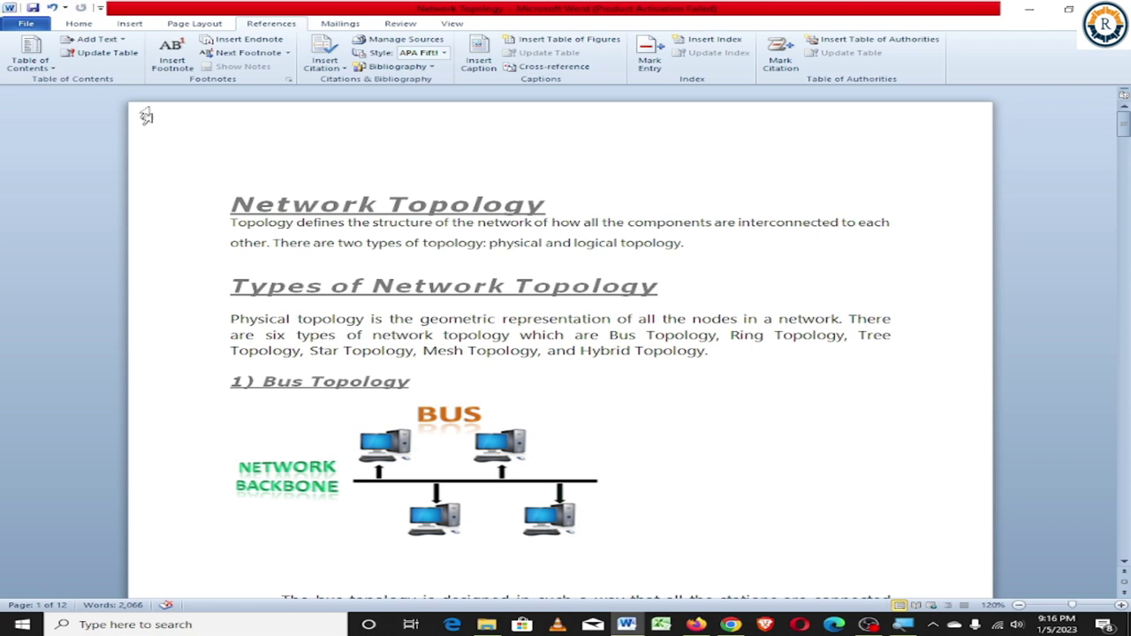
click(51, 9)
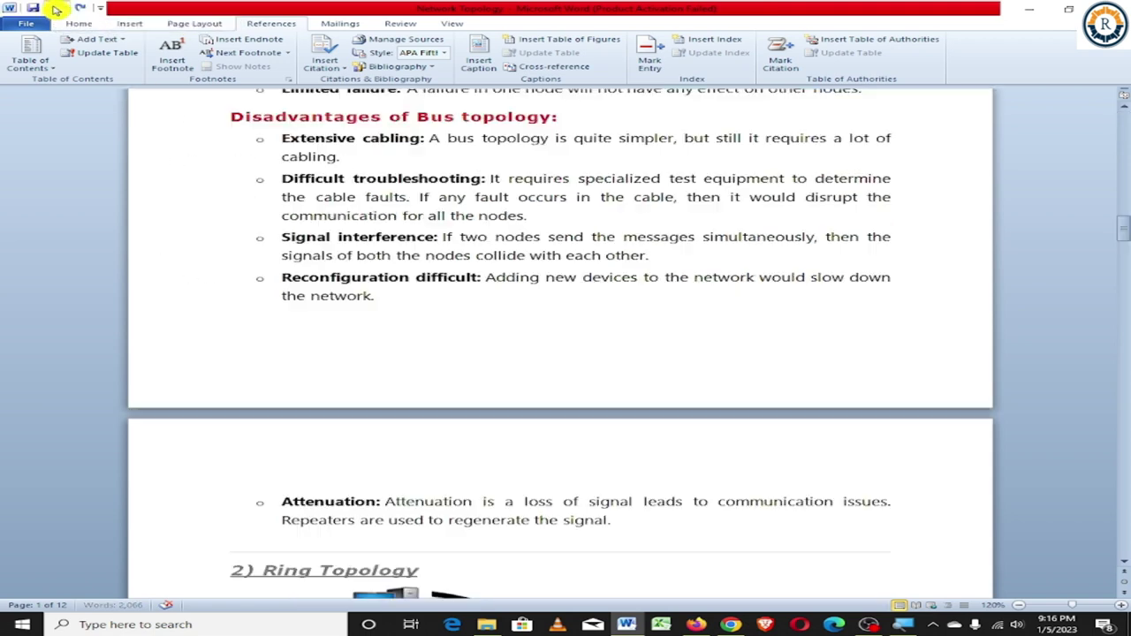
drag(1121, 231, 1121, 122)
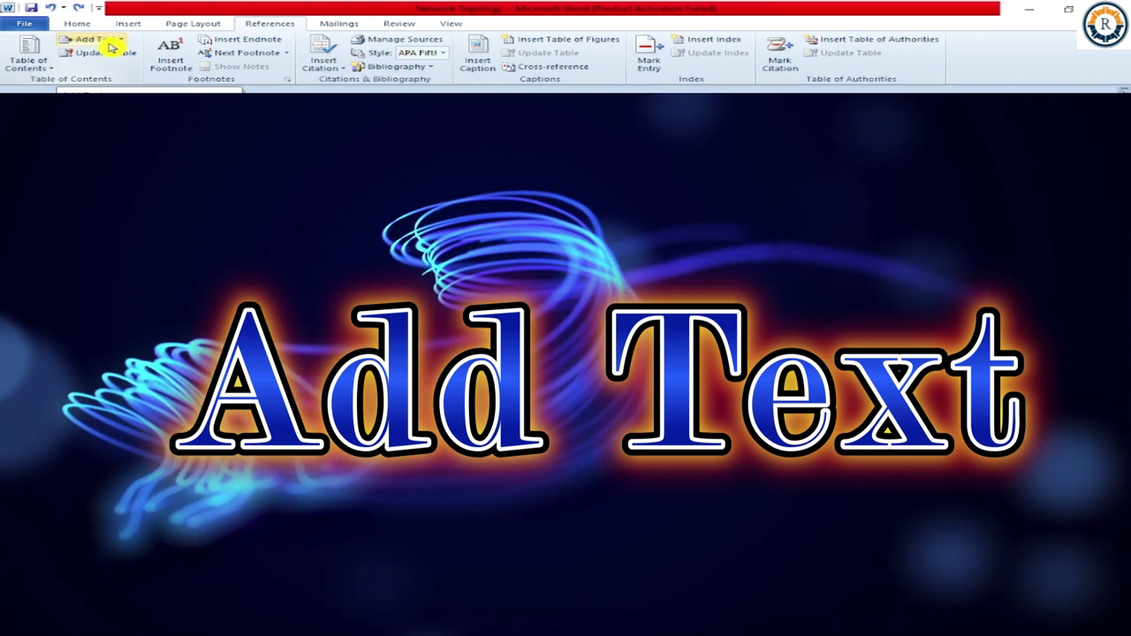
Delete the page break following the Network Topology introductory paragraph.
click(117, 41)
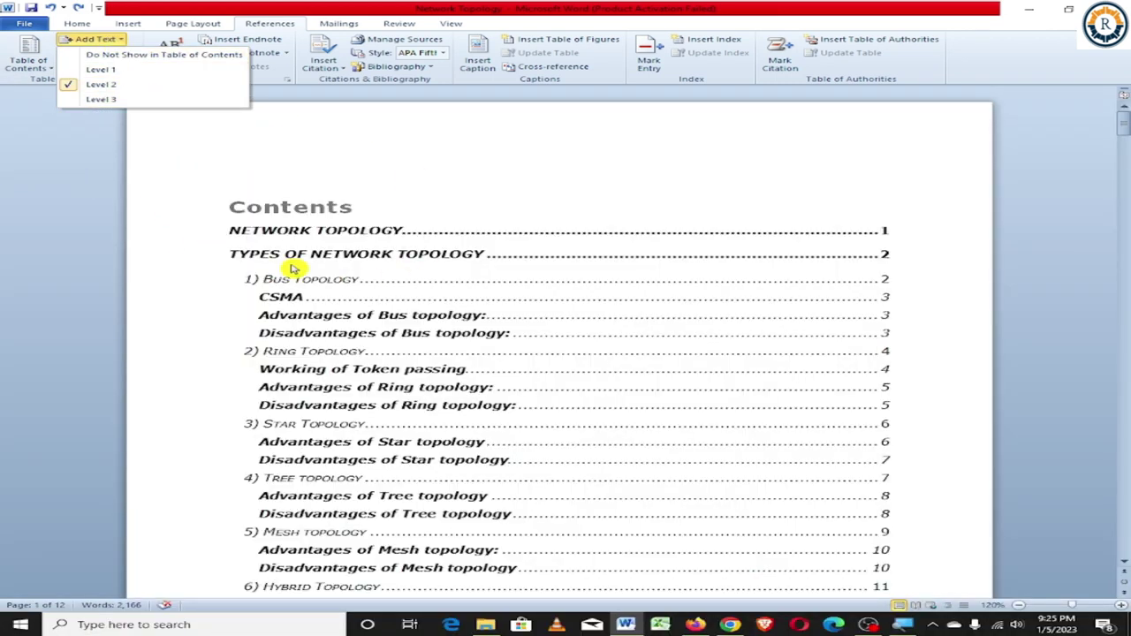
click(147, 207)
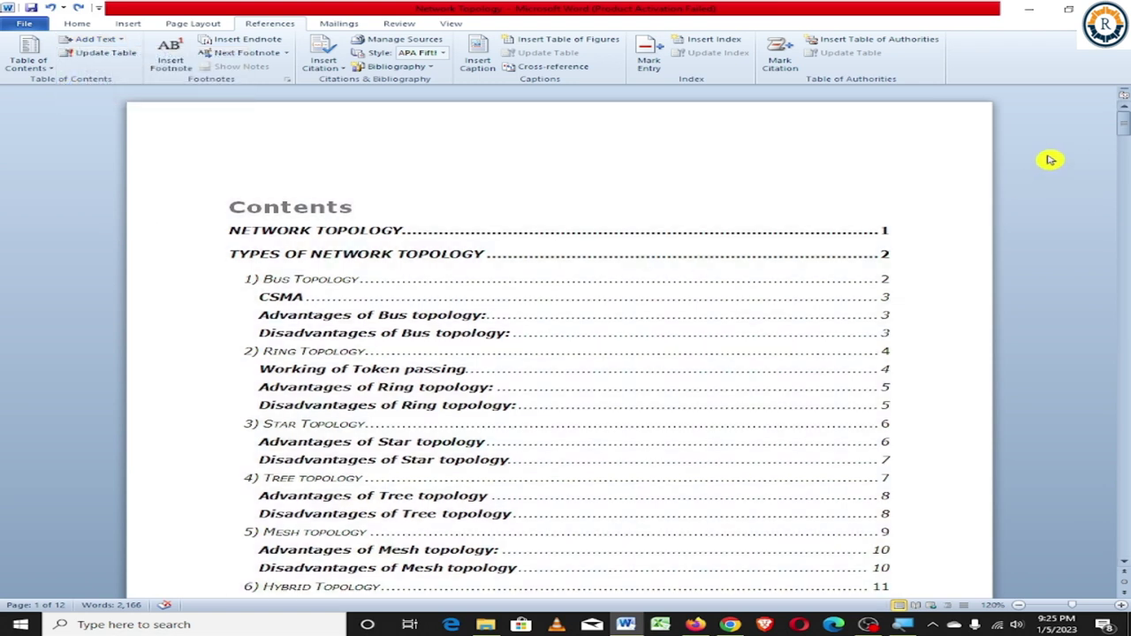
drag(1126, 130, 1126, 151)
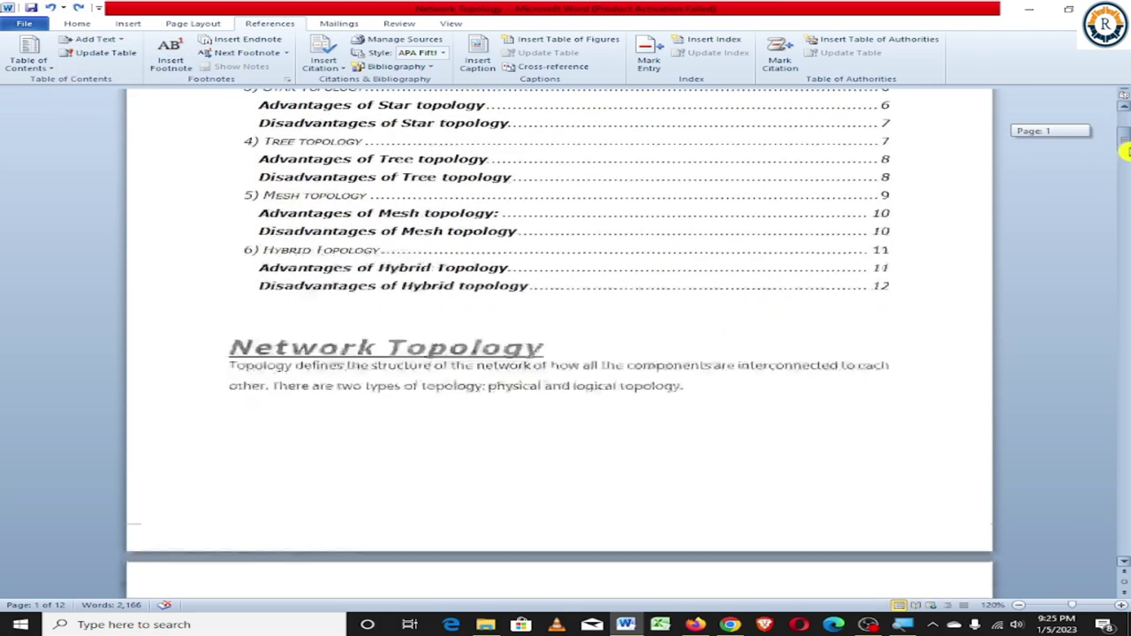
click(212, 156)
click(685, 212)
key(Delete)
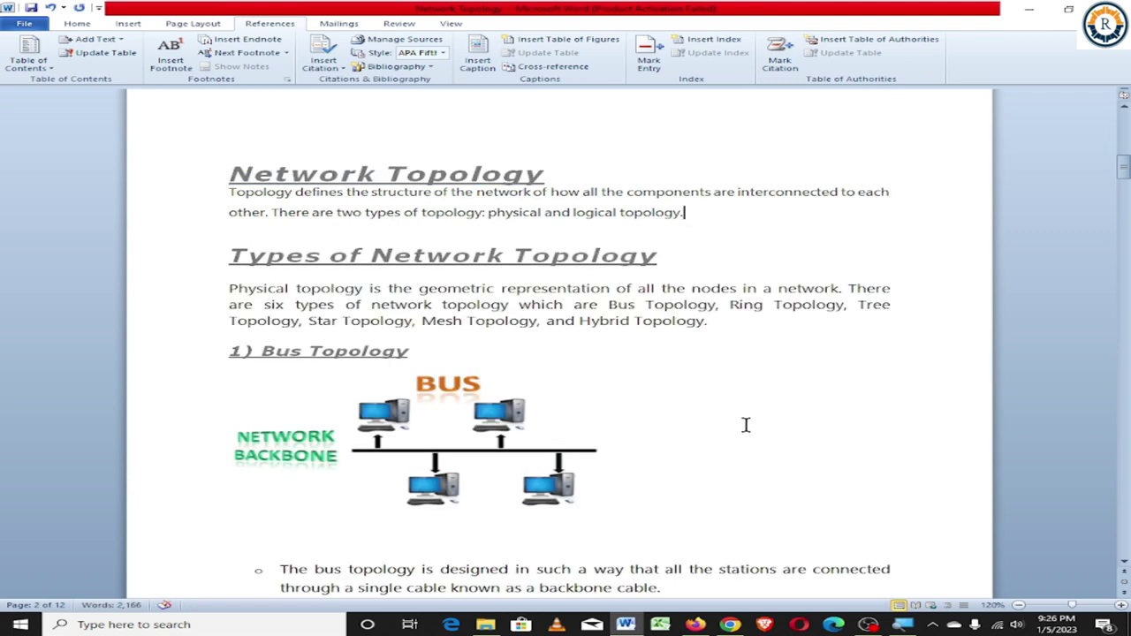
Add a TOPOLOGY line after the introduction, formatted as italic Heading 2 at 18 pt.
key(Return)
text(TOPOLOGY)
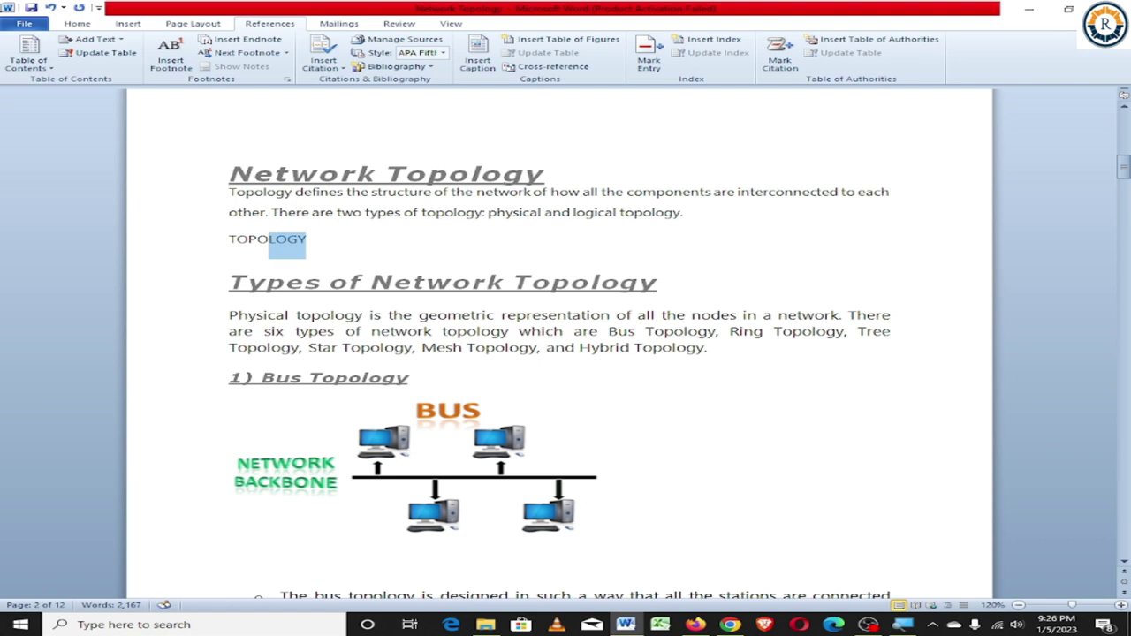
drag(300, 246, 225, 244)
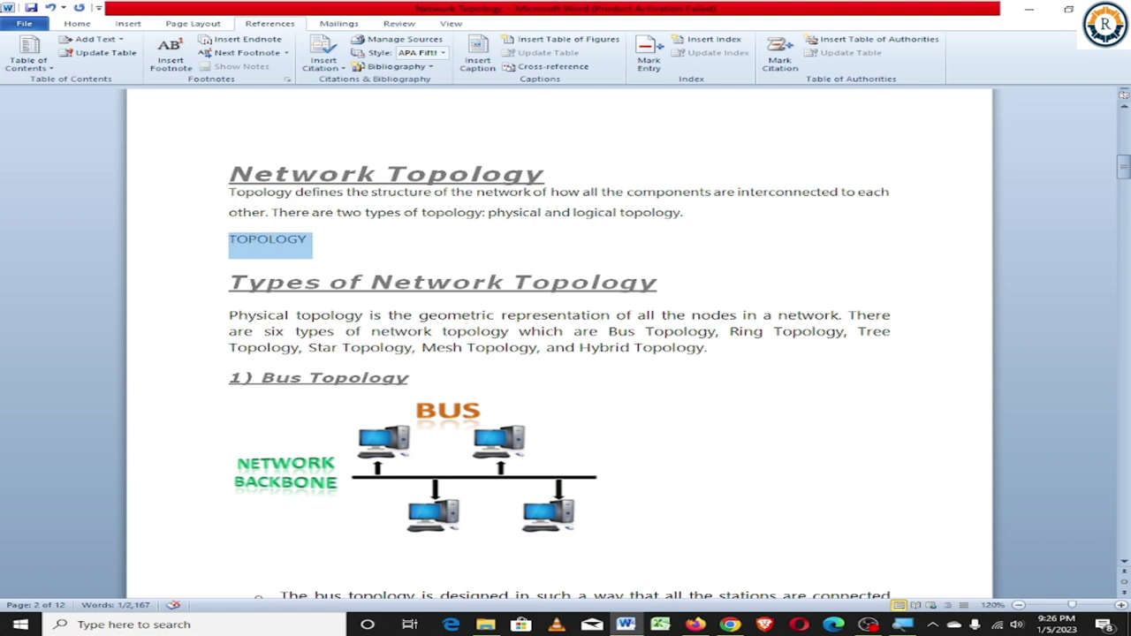
click(77, 23)
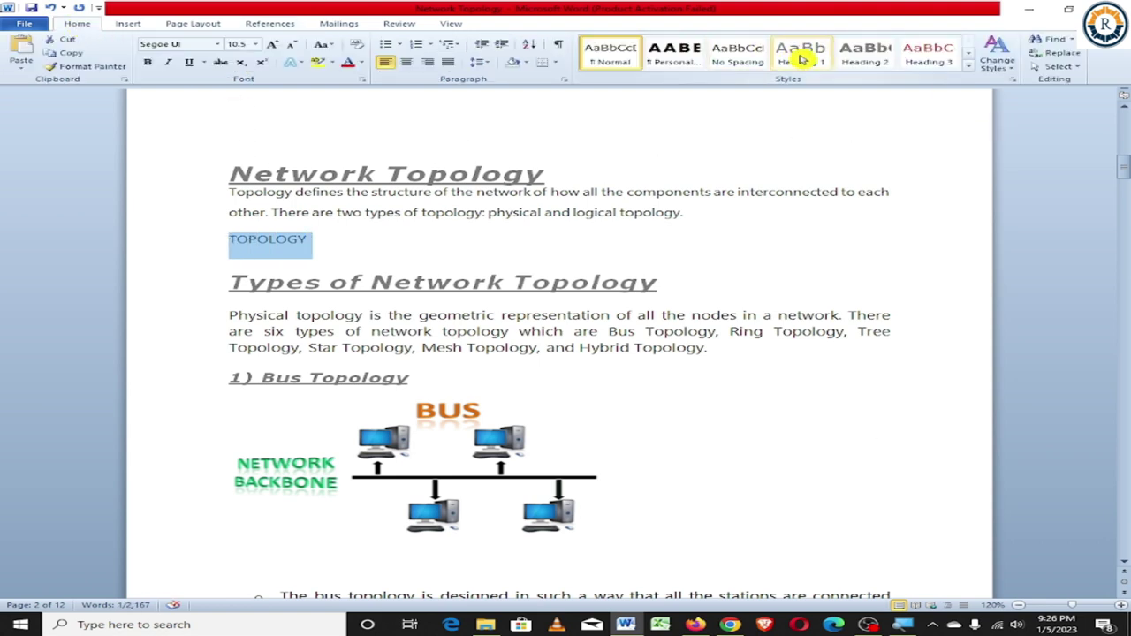
click(864, 56)
click(168, 64)
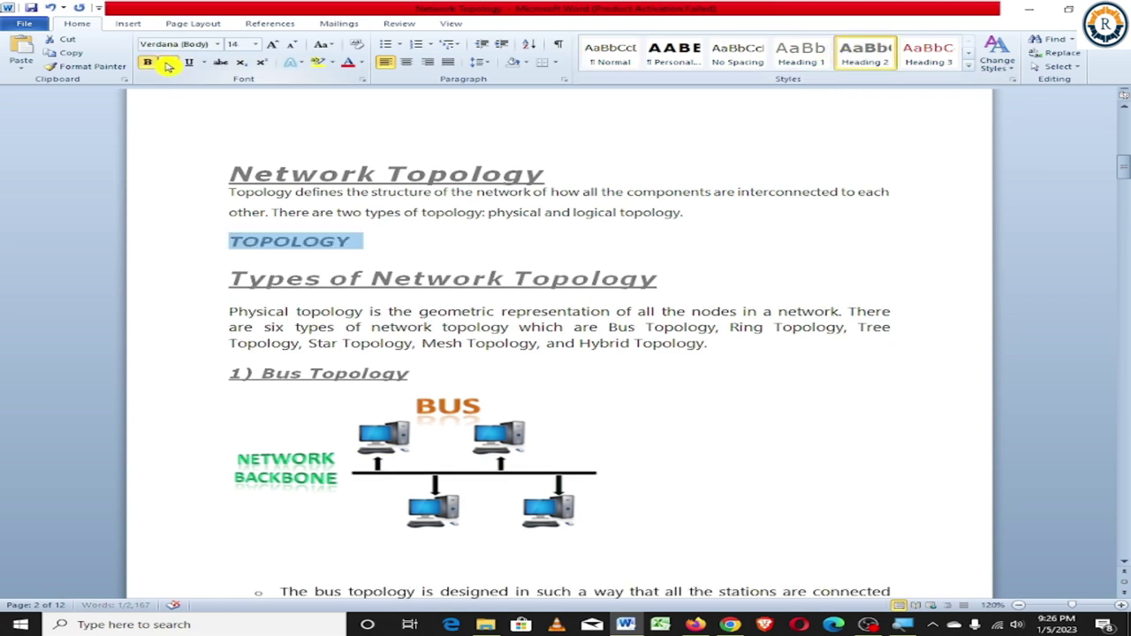
click(271, 44)
click(271, 43)
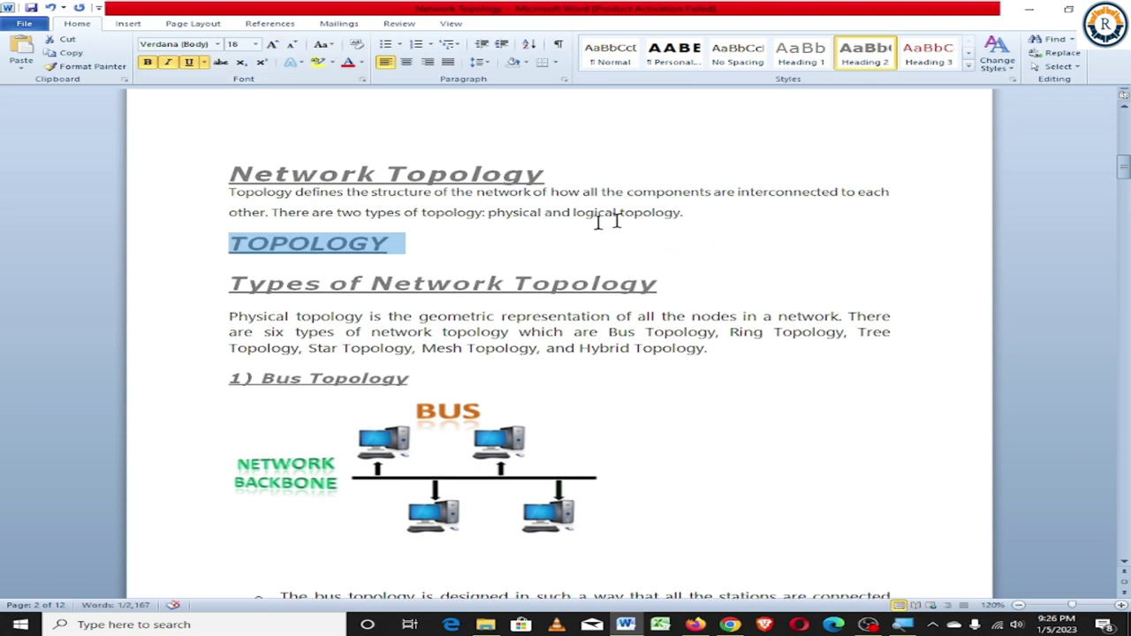
click(446, 255)
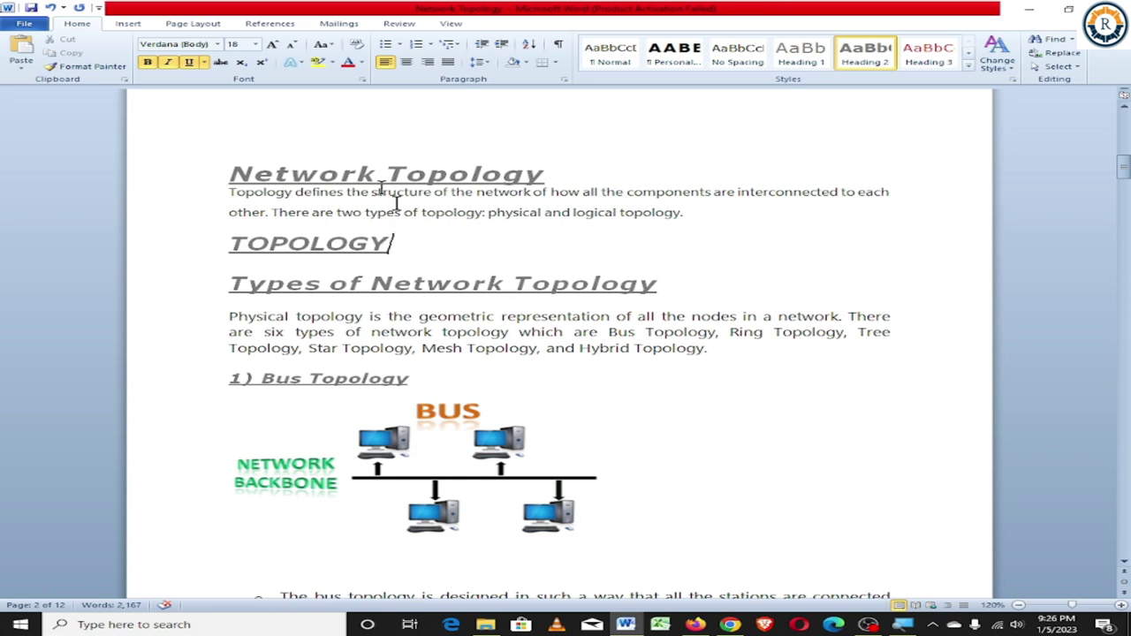
Update the entire Contents table so TOPOLOGY appears on page 2 under NETWORK TOPOLOGY.
click(270, 23)
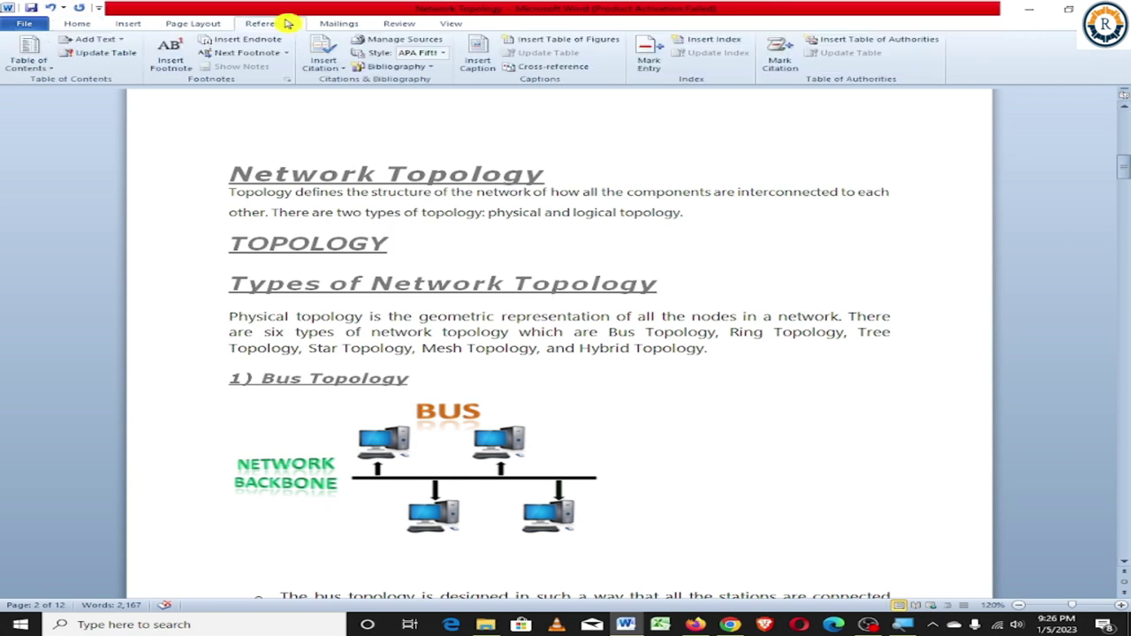
click(113, 54)
key(Down)
click(576, 334)
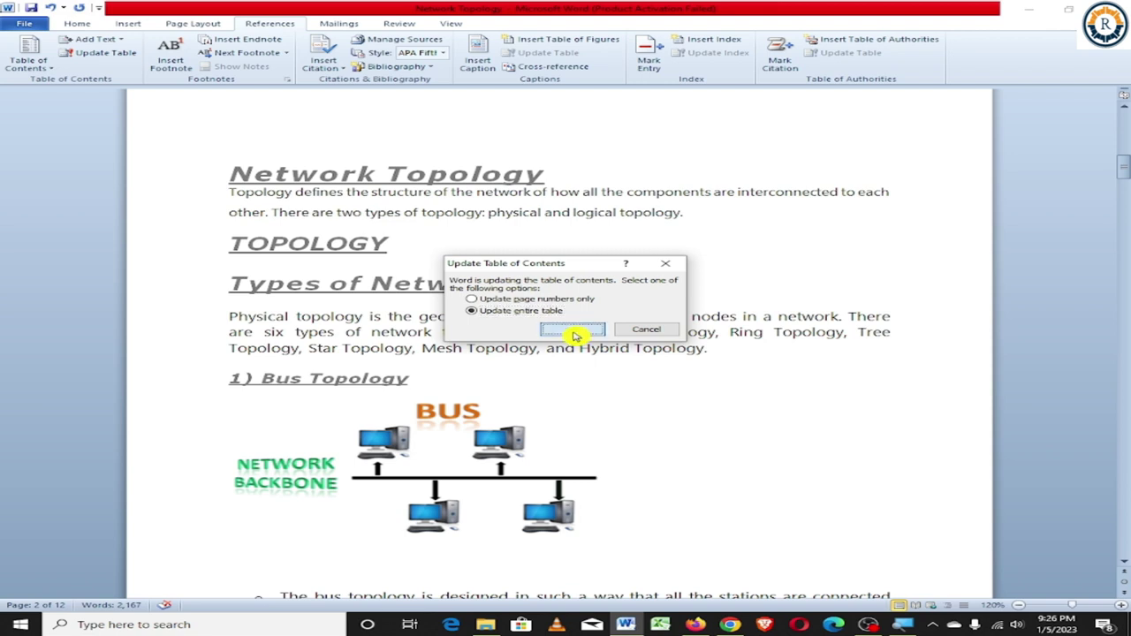
drag(1125, 181, 1126, 128)
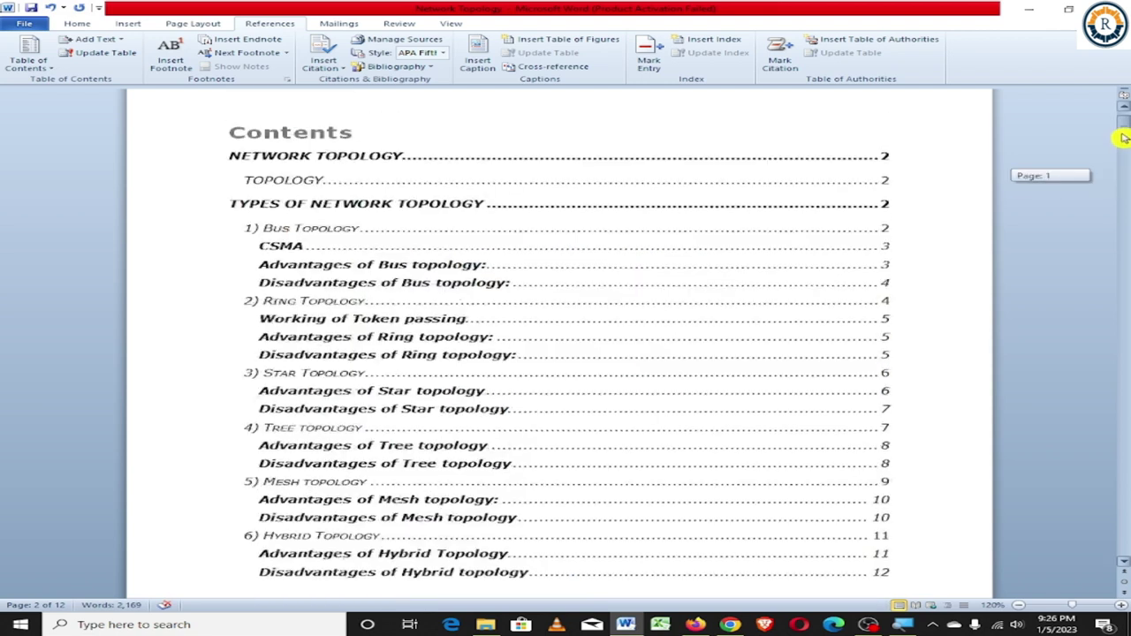
click(228, 228)
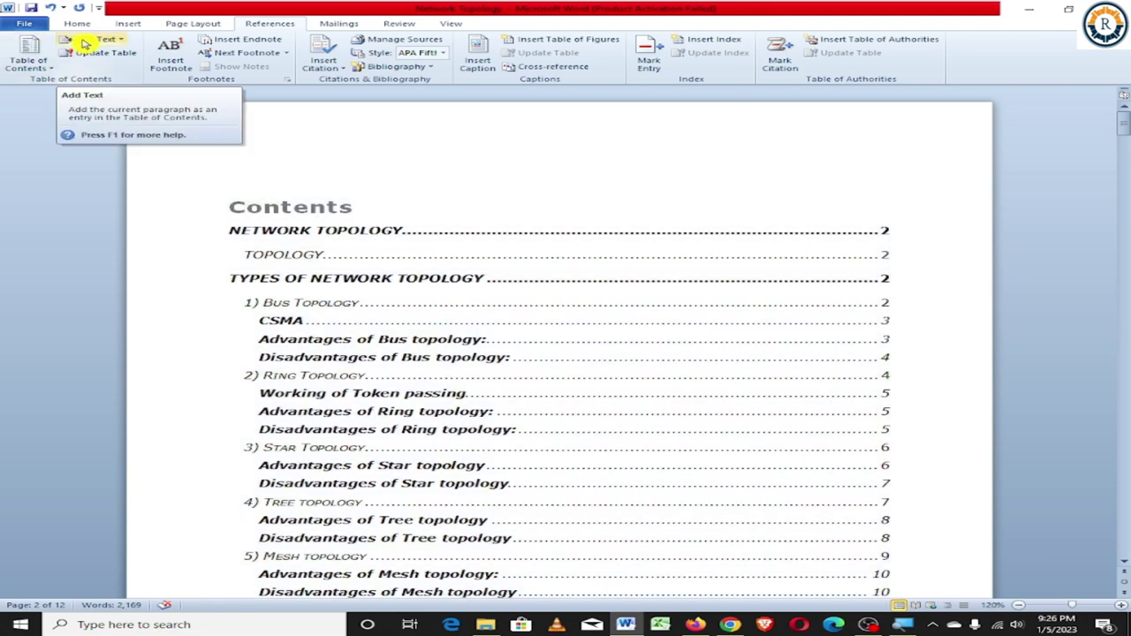
Mark the TOPOLOGY heading as a Level 1 contents entry.
click(100, 46)
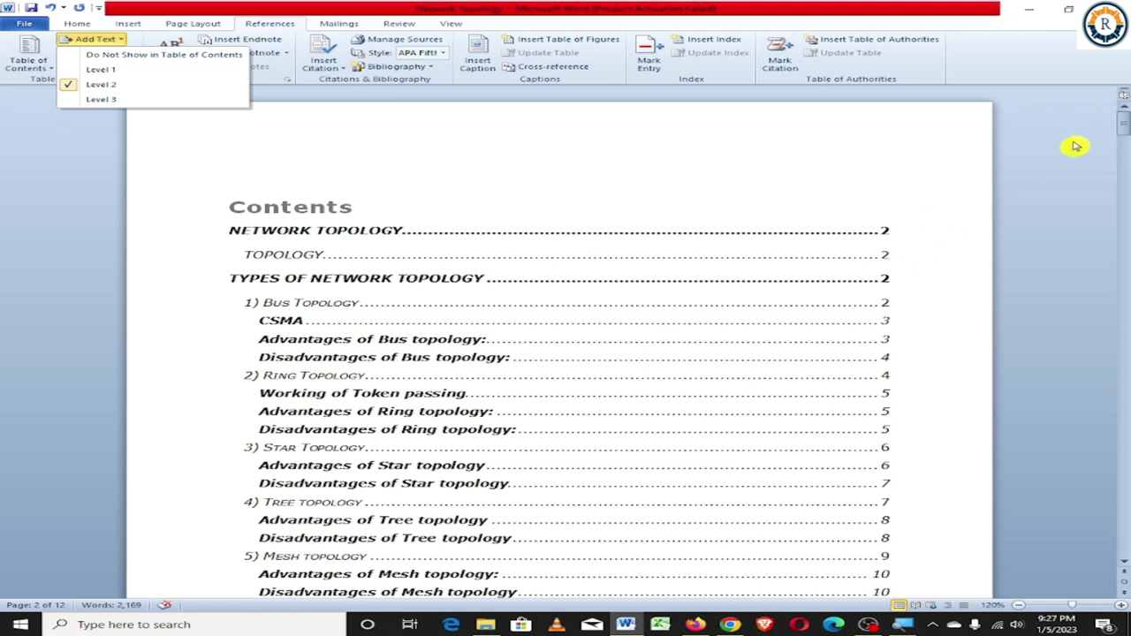
click(1125, 128)
click(513, 232)
drag(1122, 132, 1123, 165)
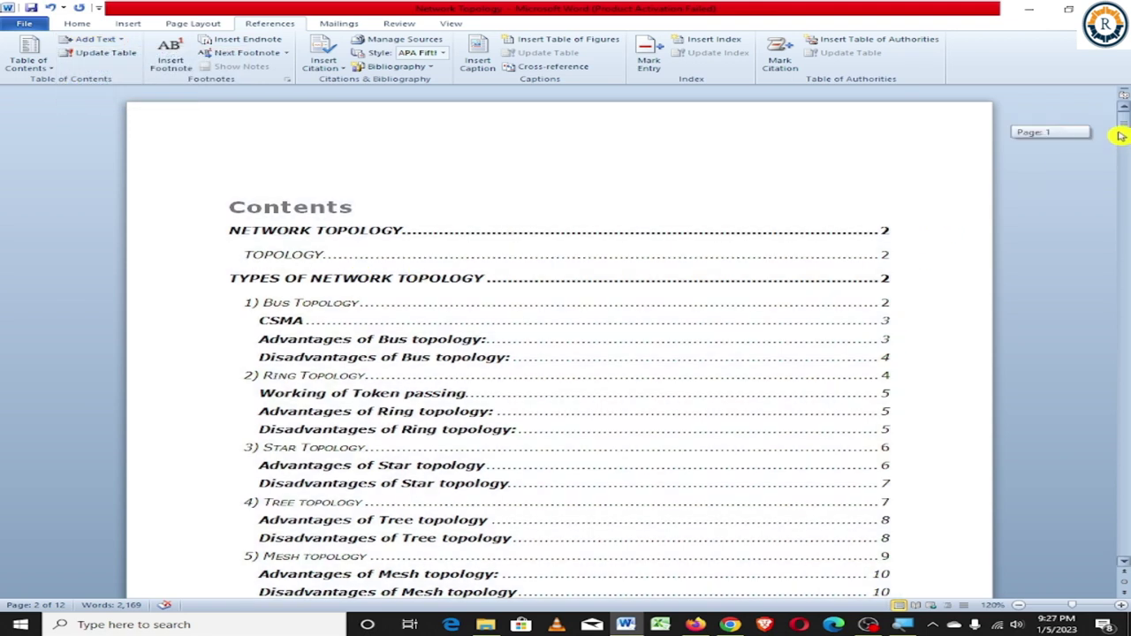
drag(225, 281, 403, 281)
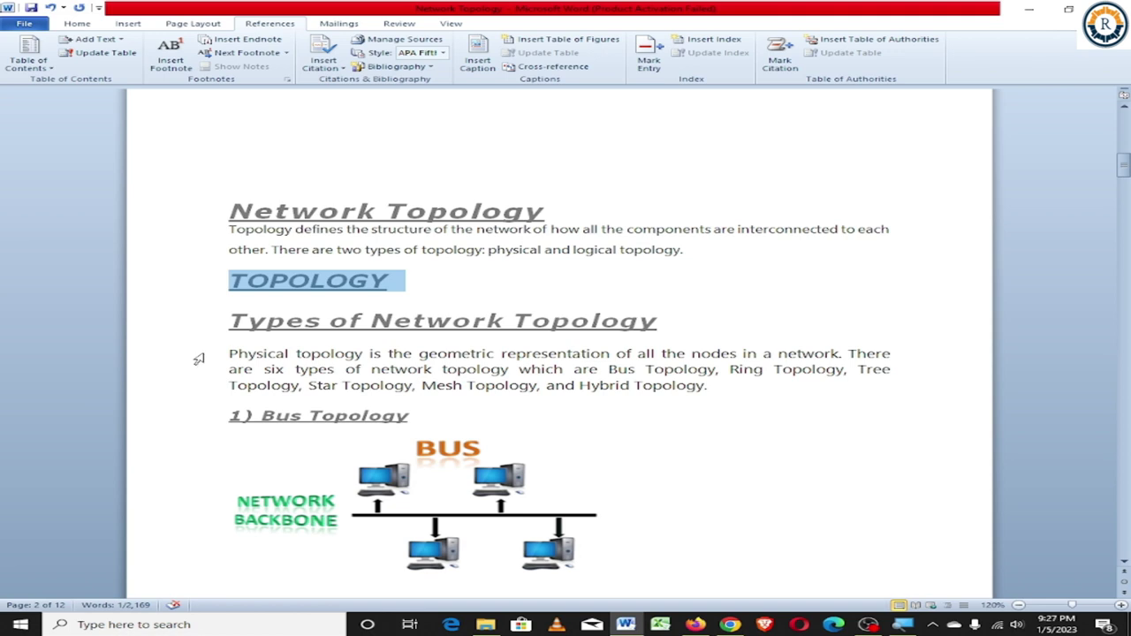
click(104, 44)
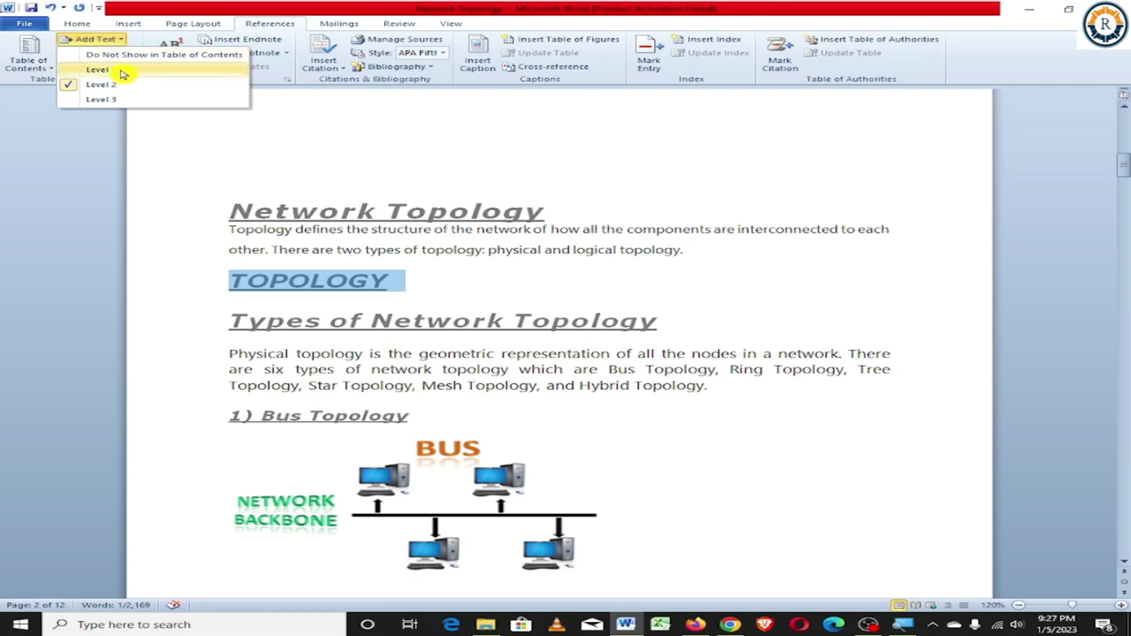
click(110, 75)
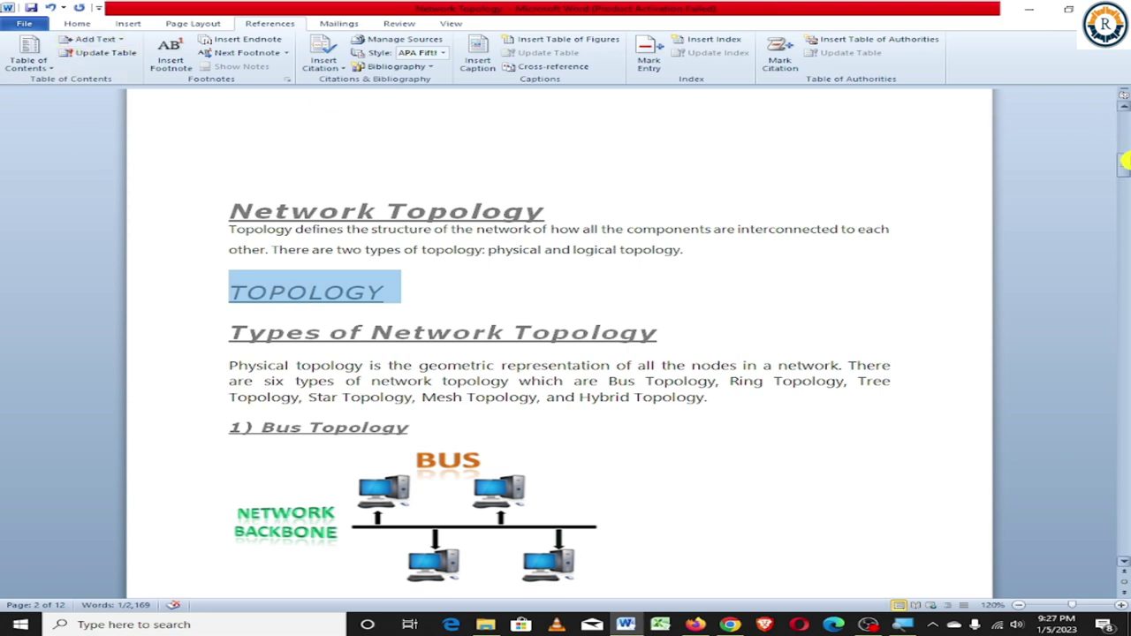
Update the entire Contents table so TOPOLOGY appears as a top-level entry on page 2.
drag(1124, 173, 1124, 124)
click(256, 266)
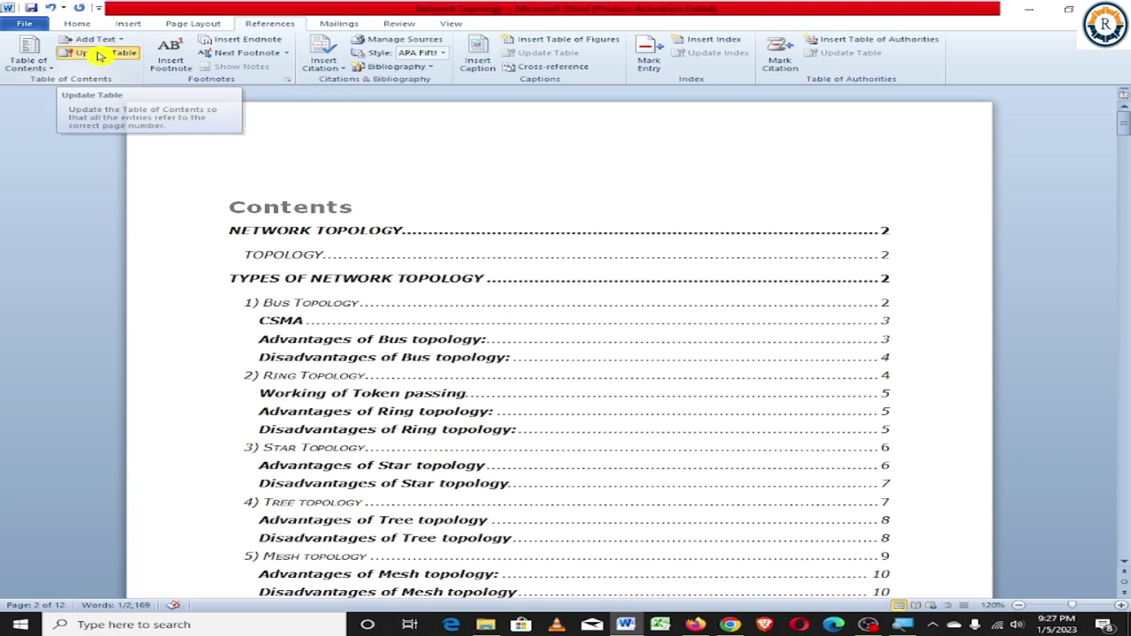
click(95, 53)
click(492, 312)
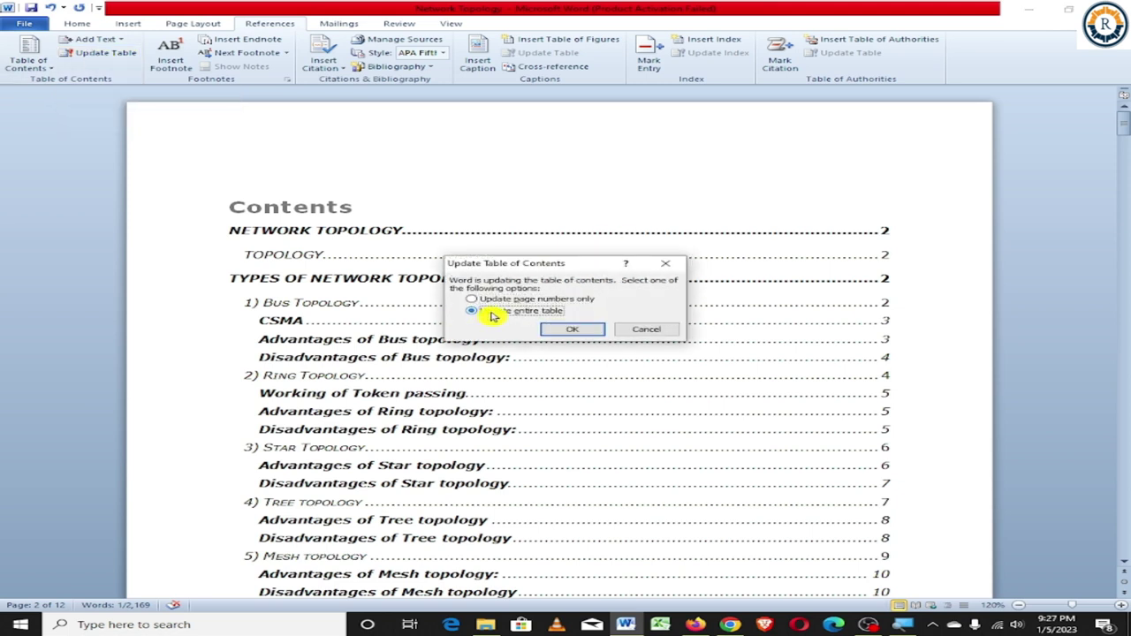
click(572, 330)
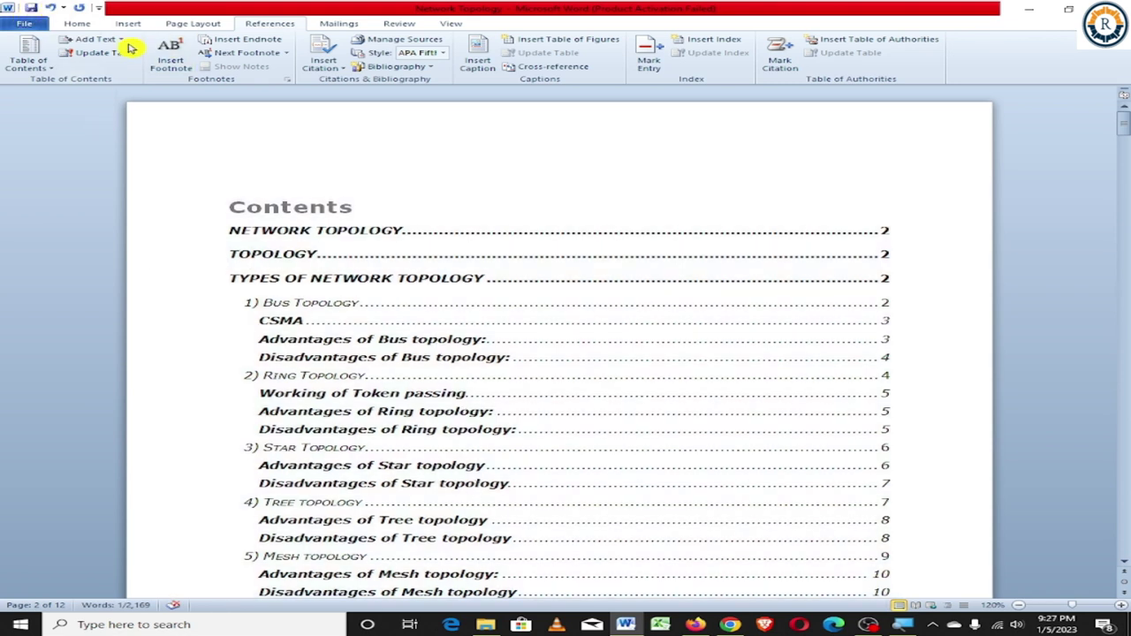
click(109, 43)
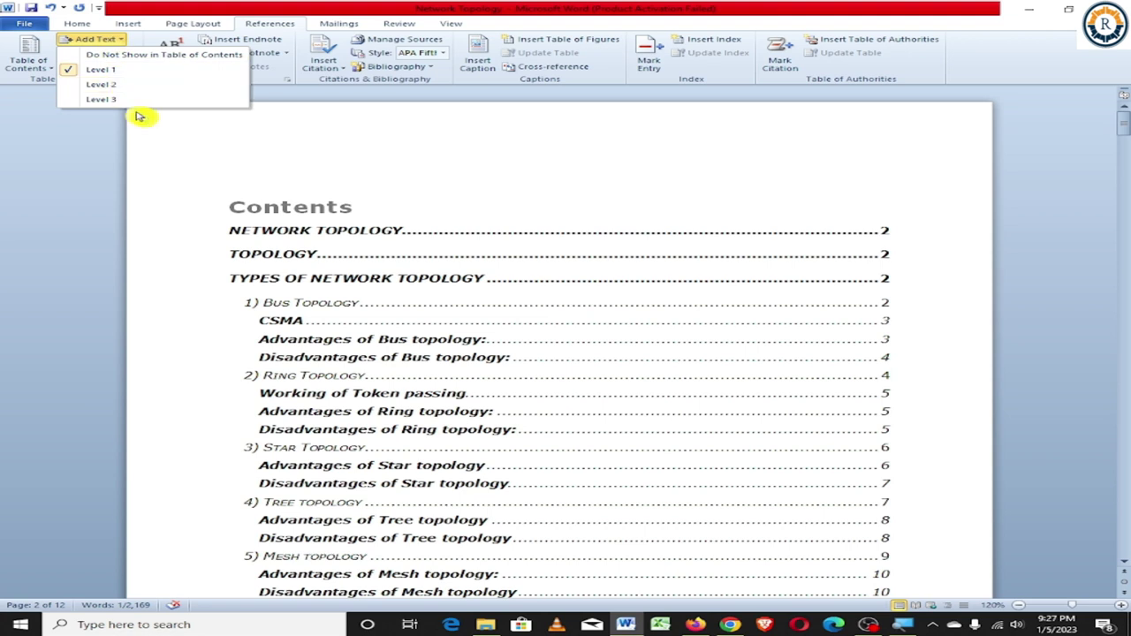
click(104, 81)
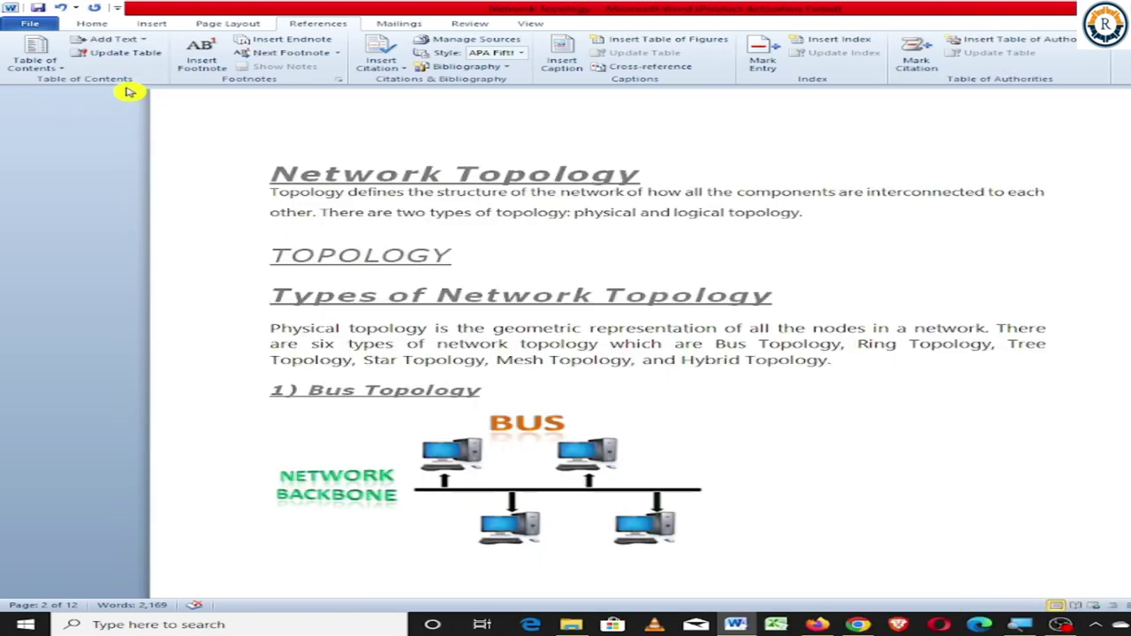